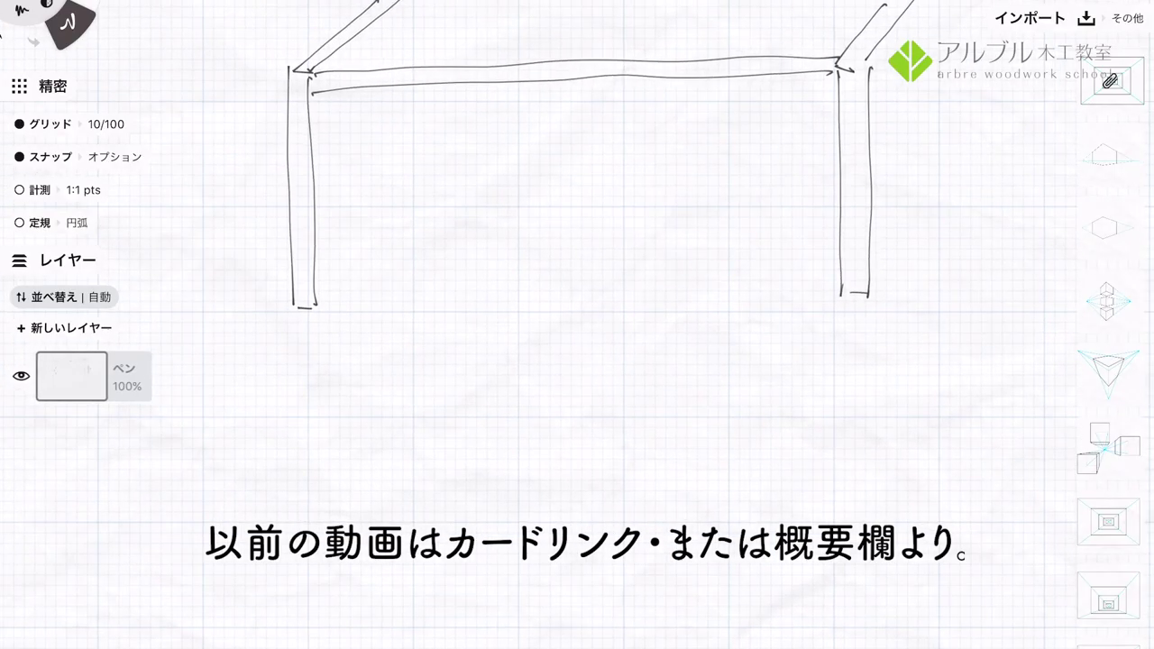
Step: Zoom out and draw the bottom rail and back depth edges, turning the frame into a box
scroll(577, 217, down, 3)
scroll(577, 252, down, 2)
scroll(555, 261, down, 1)
scroll(555, 262, down, 1)
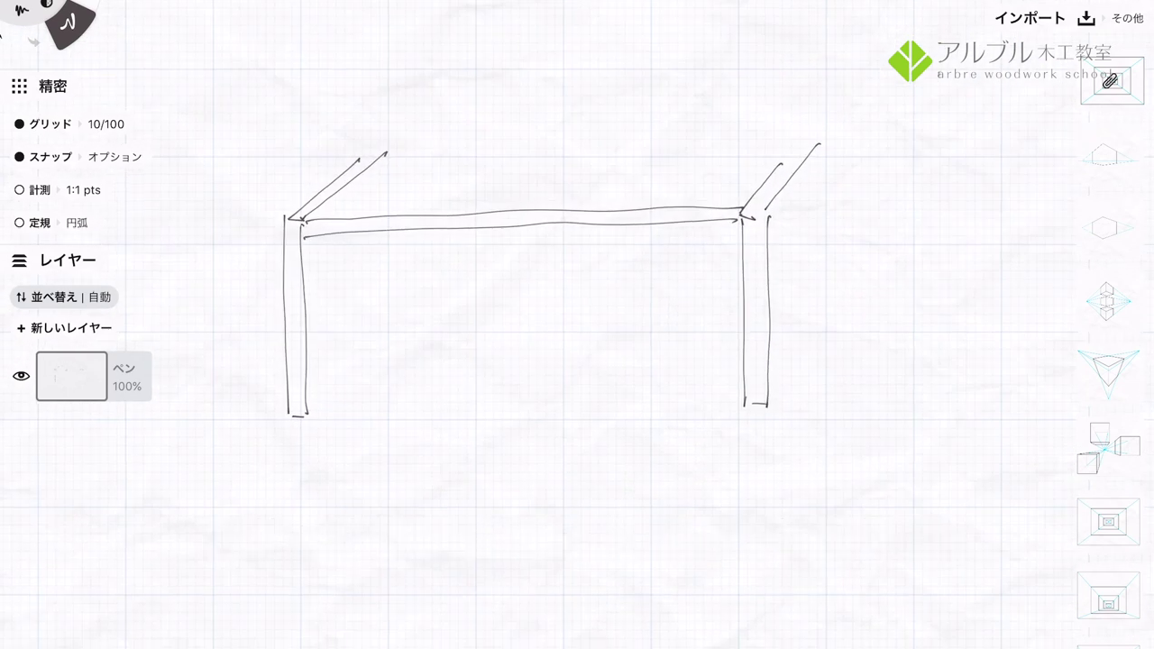
drag(308, 398, 727, 387)
drag(312, 419, 717, 412)
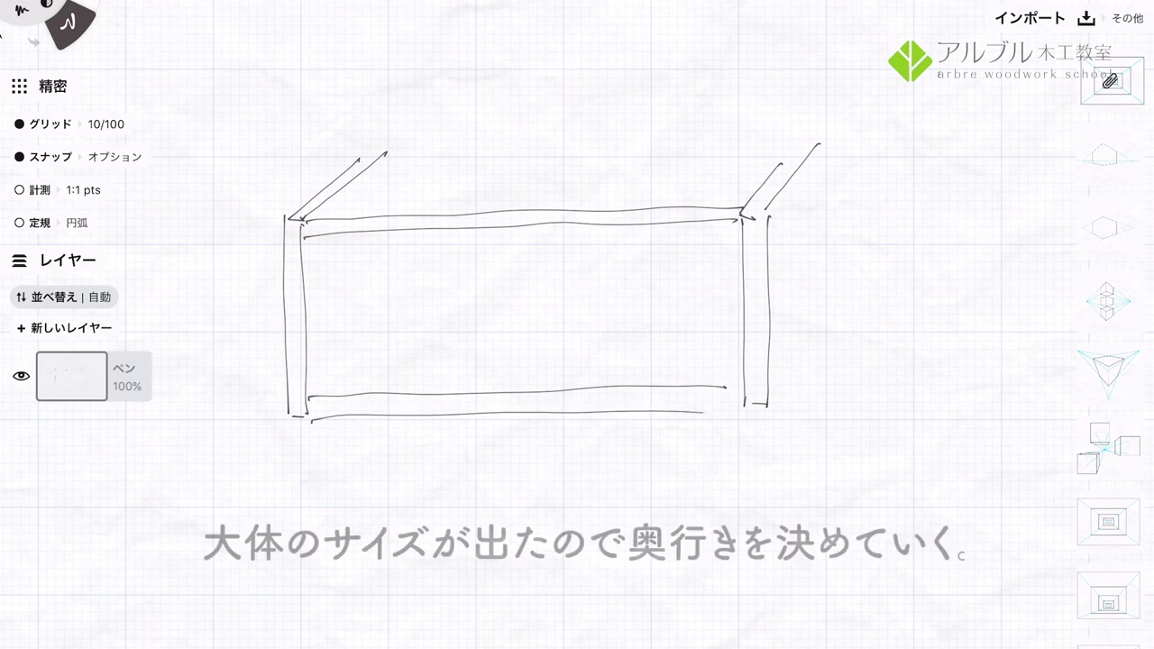
mouse_move(388, 153)
mouse_down()
mouse_move(828, 141)
mouse_move(826, 345)
mouse_move(771, 408)
mouse_up()
Step: Add the side view's bottom edge and a hatched wall line behind it
scroll(578, 325, down, 3)
drag(532, 548, 667, 543)
drag(696, 284, 685, 611)
drag(691, 354, 744, 306)
drag(692, 451, 762, 397)
drag(693, 528, 762, 467)
drag(696, 597, 757, 539)
drag(715, 394, 741, 392)
Step: Mark three screws fixing the side view into the wall, labelled カベ
drag(677, 366, 671, 541)
drag(668, 392, 700, 392)
drag(721, 444, 741, 435)
drag(661, 469, 663, 478)
drag(664, 474, 698, 473)
mouse_move(660, 523)
mouse_down()
mouse_move(662, 537)
mouse_move(697, 531)
mouse_up()
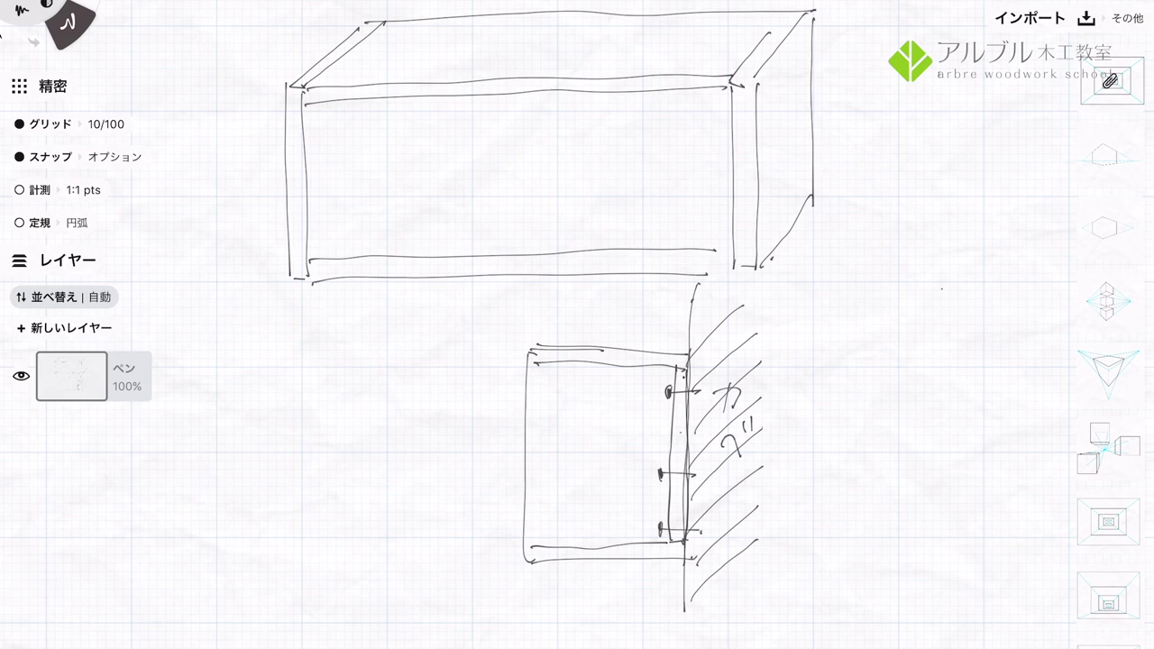
Step: Retrace the back panel lines and draw the front panel edges in the side view
drag(672, 372, 671, 444)
drag(686, 396, 687, 538)
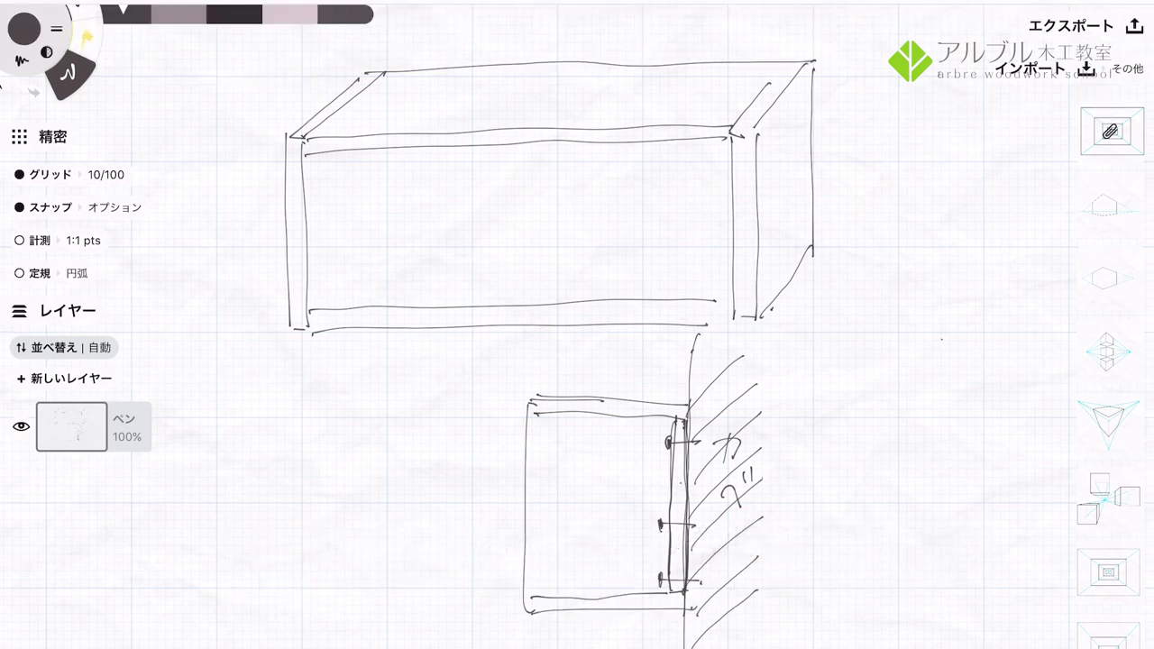
mouse_move(528, 418)
mouse_down()
mouse_move(543, 421)
mouse_move(525, 618)
mouse_up()
mouse_move(524, 444)
mouse_down()
mouse_move(539, 442)
mouse_move(537, 594)
mouse_up()
drag(551, 413, 550, 595)
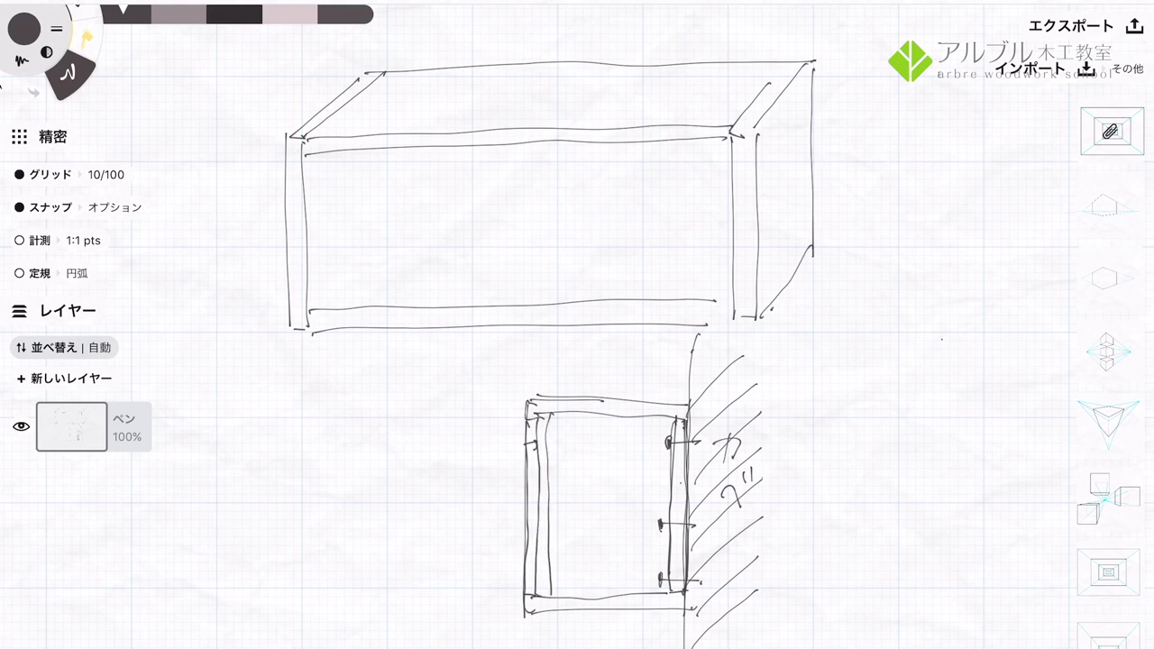
Step: Draw the centre divider, inner compartment edges and a shelf line in the right compartment
drag(517, 147, 530, 307)
drag(586, 217, 535, 300)
drag(587, 143, 582, 194)
drag(518, 282, 518, 303)
mouse_move(398, 226)
mouse_down()
mouse_move(327, 303)
mouse_move(510, 229)
mouse_up()
drag(386, 149, 394, 227)
drag(598, 214, 739, 212)
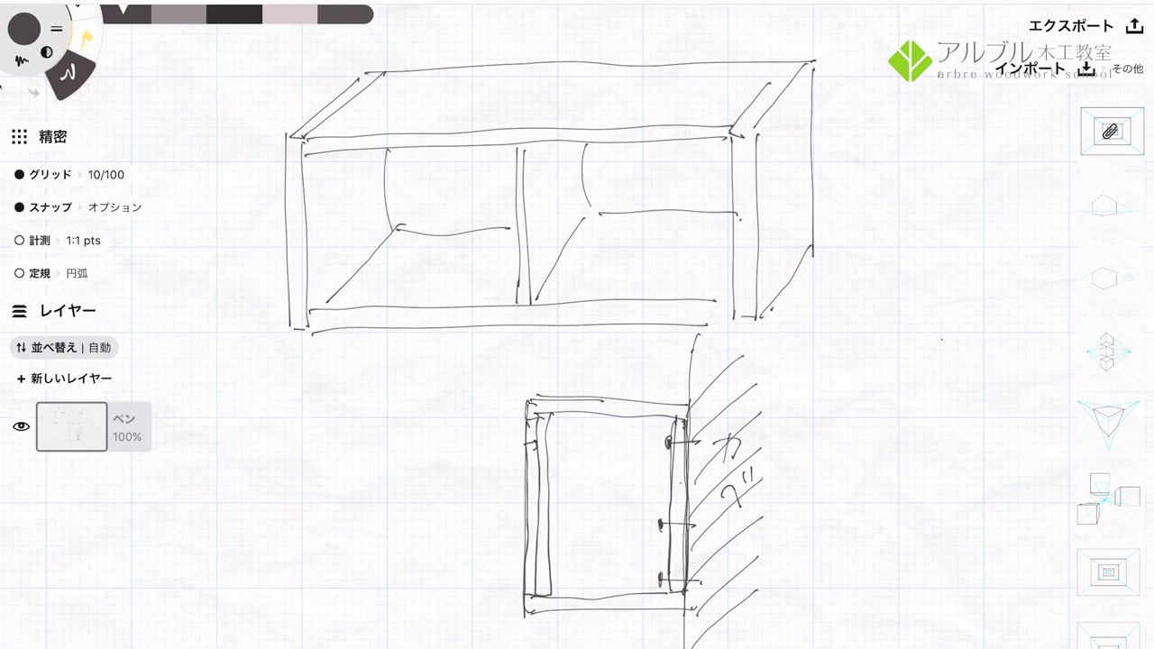
Step: Add an 800 width dimension above the cabinet
drag(330, 47, 315, 57)
drag(315, 58, 817, 36)
drag(552, 25, 541, 51)
drag(569, 32, 568, 34)
drag(592, 31, 590, 32)
Step: Draw a width arrow below the cabinet and curved arrows from both compartments to detail areas
mouse_move(308, 358)
mouse_down()
mouse_move(306, 376)
mouse_move(511, 368)
mouse_up()
mouse_move(481, 245)
mouse_down()
mouse_move(294, 431)
mouse_move(343, 440)
mouse_up()
drag(599, 245, 799, 425)
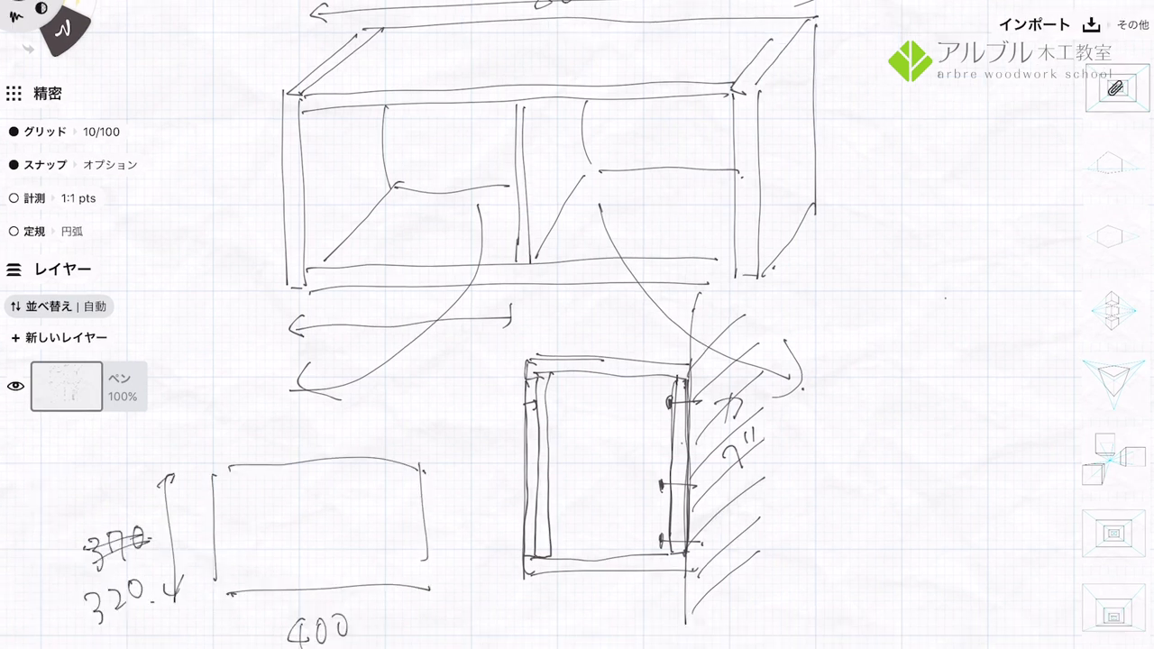
Step: Finish the panel sketch's right edge and retrace both curved arrows with arrowheads
drag(421, 470, 426, 545)
drag(484, 217, 290, 390)
drag(291, 391, 326, 404)
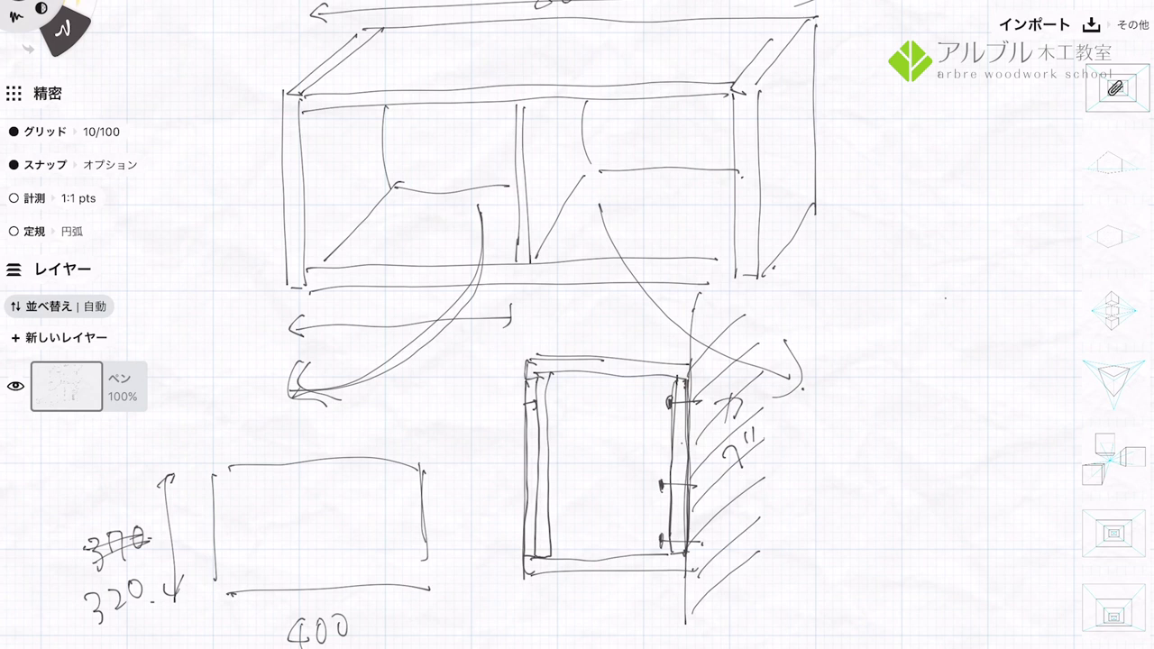
mouse_move(601, 209)
mouse_down()
mouse_move(703, 343)
mouse_move(792, 383)
mouse_up()
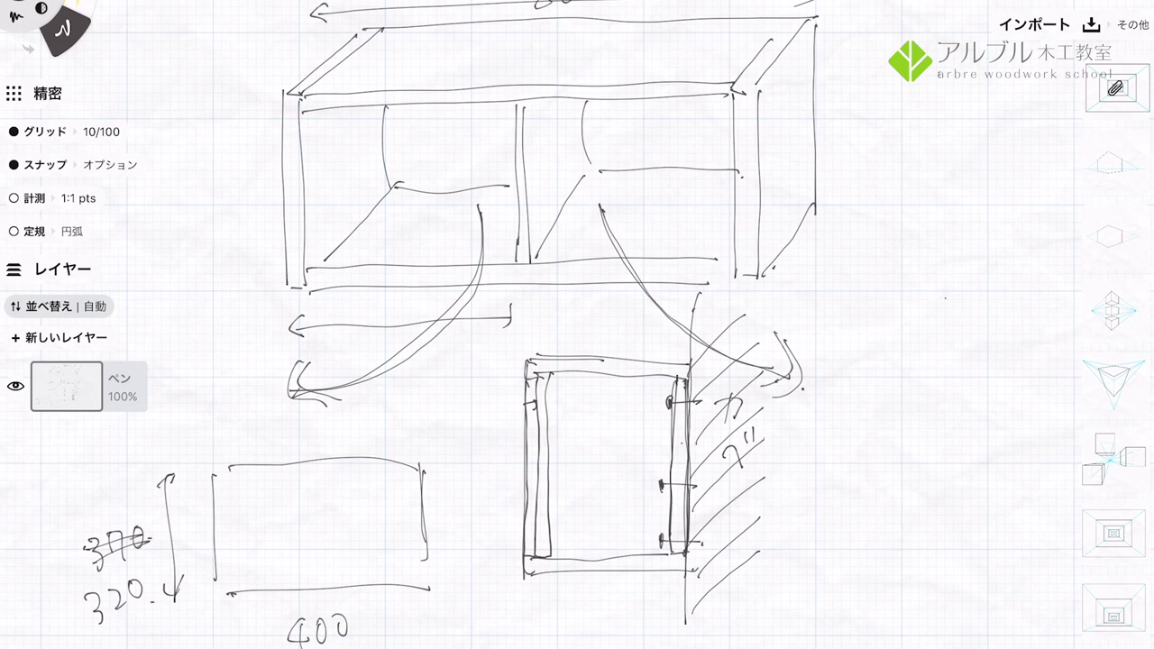
Step: Outline sliding door panels in both compartments, joined by a slide arrow
mouse_move(302, 115)
mouse_down()
mouse_move(312, 264)
mouse_move(503, 260)
mouse_up()
mouse_move(516, 106)
mouse_down()
mouse_move(518, 271)
mouse_move(728, 251)
mouse_move(520, 258)
mouse_up()
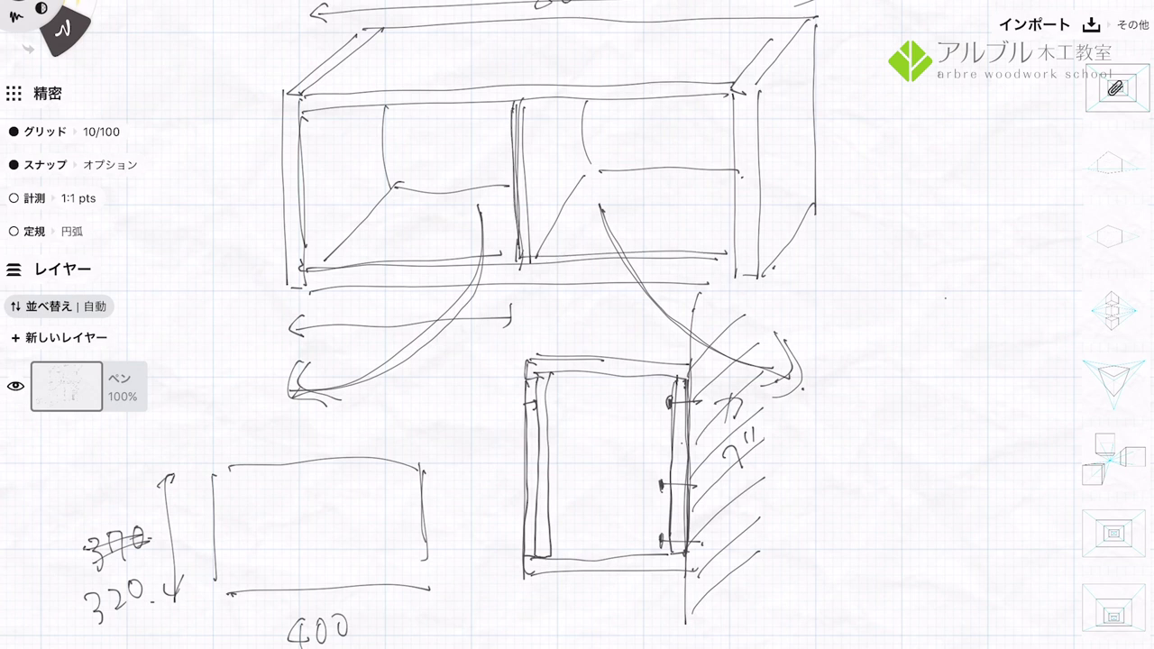
drag(322, 135, 492, 232)
drag(539, 122, 722, 242)
mouse_move(492, 217)
mouse_down()
mouse_move(597, 229)
mouse_move(474, 238)
mouse_move(601, 228)
mouse_up()
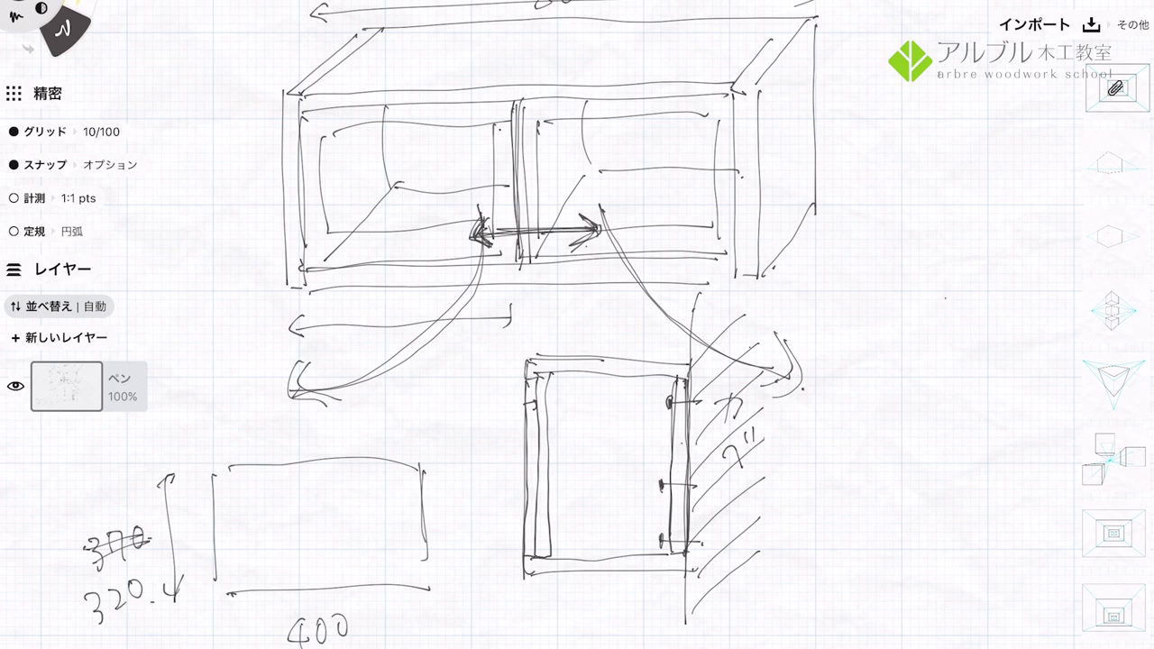
Step: Handwrite 奥行き beside the cabinet
mouse_move(858, 240)
mouse_down()
mouse_move(854, 291)
mouse_move(892, 283)
mouse_up()
mouse_move(862, 264)
mouse_down()
mouse_move(888, 278)
mouse_move(895, 301)
mouse_up()
drag(902, 258, 929, 297)
drag(956, 253, 983, 283)
Step: Add vertical door thickness lines at the front of the side section
drag(539, 377, 548, 549)
drag(536, 384, 548, 552)
mouse_move(552, 375)
mouse_down()
mouse_move(539, 552)
mouse_move(539, 397)
mouse_move(546, 550)
mouse_up()
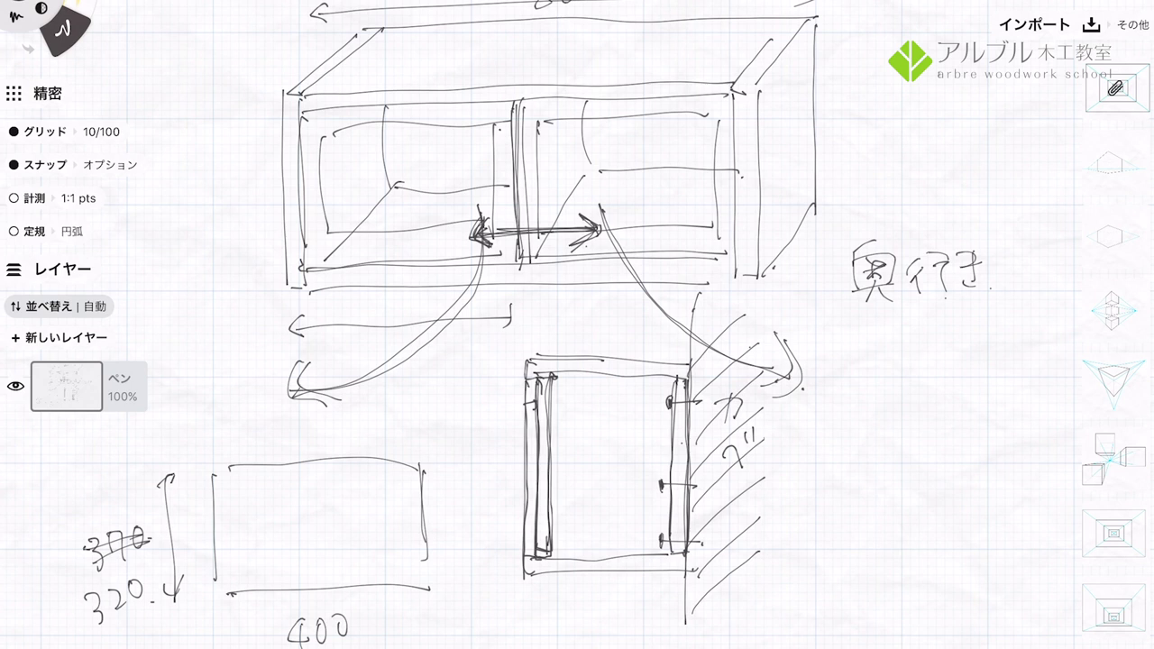
Step: Add the second door's thickness in the side view, a door-slide arrow, and a double-headed inner depth arrow
mouse_move(564, 366)
mouse_down()
mouse_move(564, 550)
mouse_move(554, 556)
mouse_move(552, 496)
mouse_move(552, 552)
mouse_up()
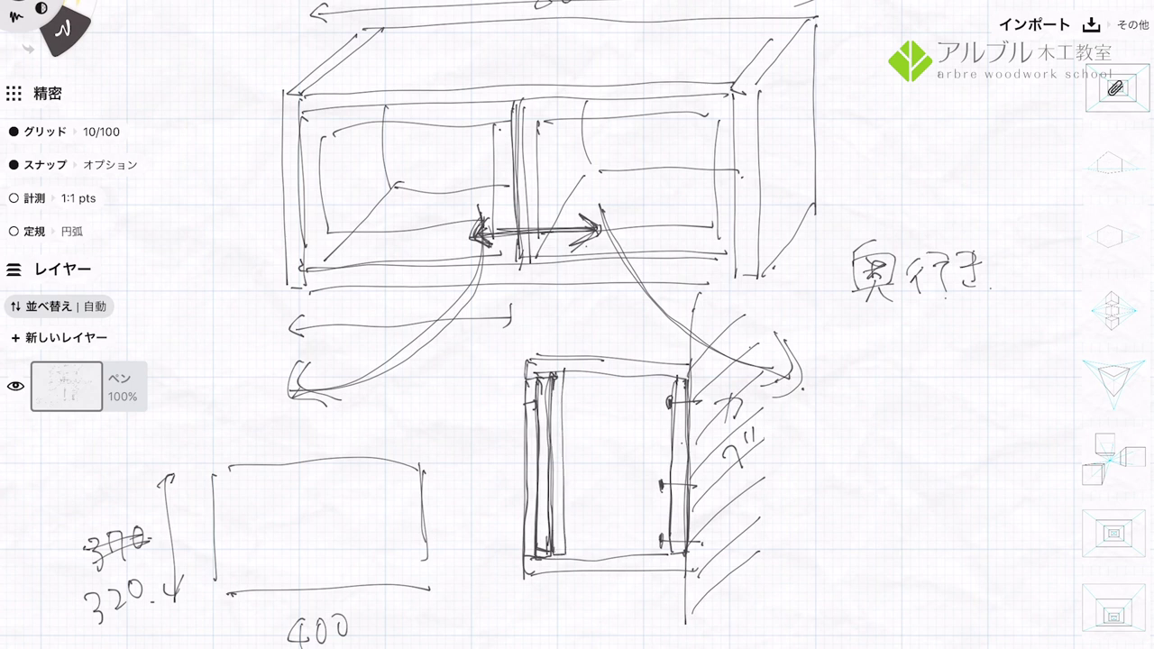
drag(564, 367, 561, 559)
drag(469, 185, 566, 173)
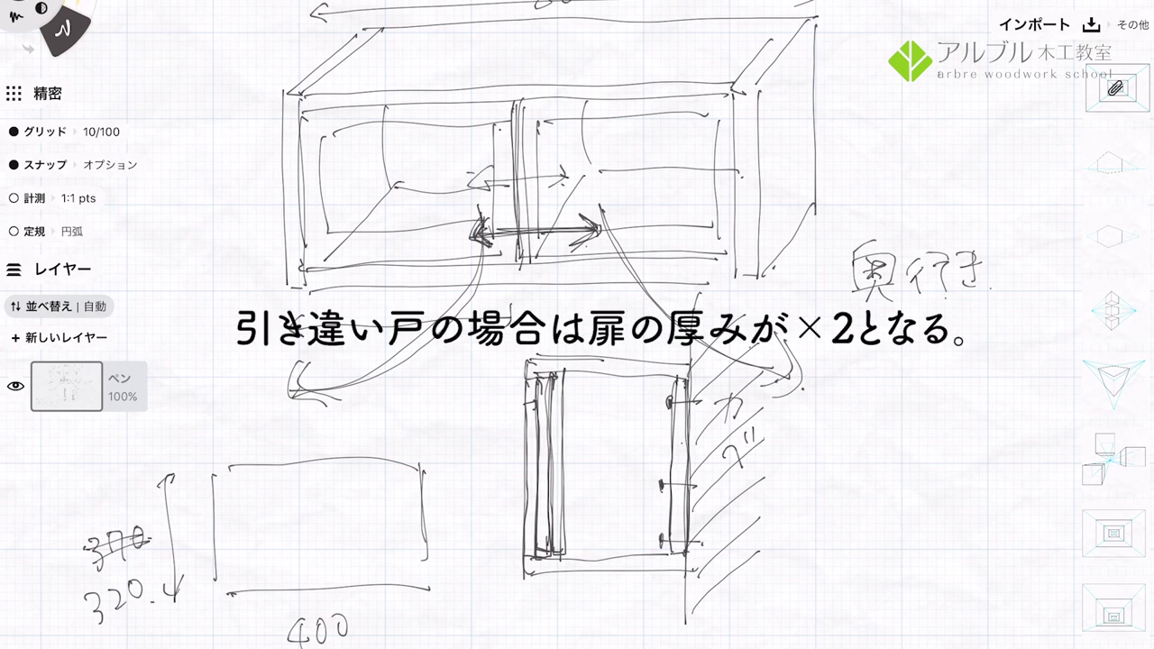
drag(581, 532, 658, 543)
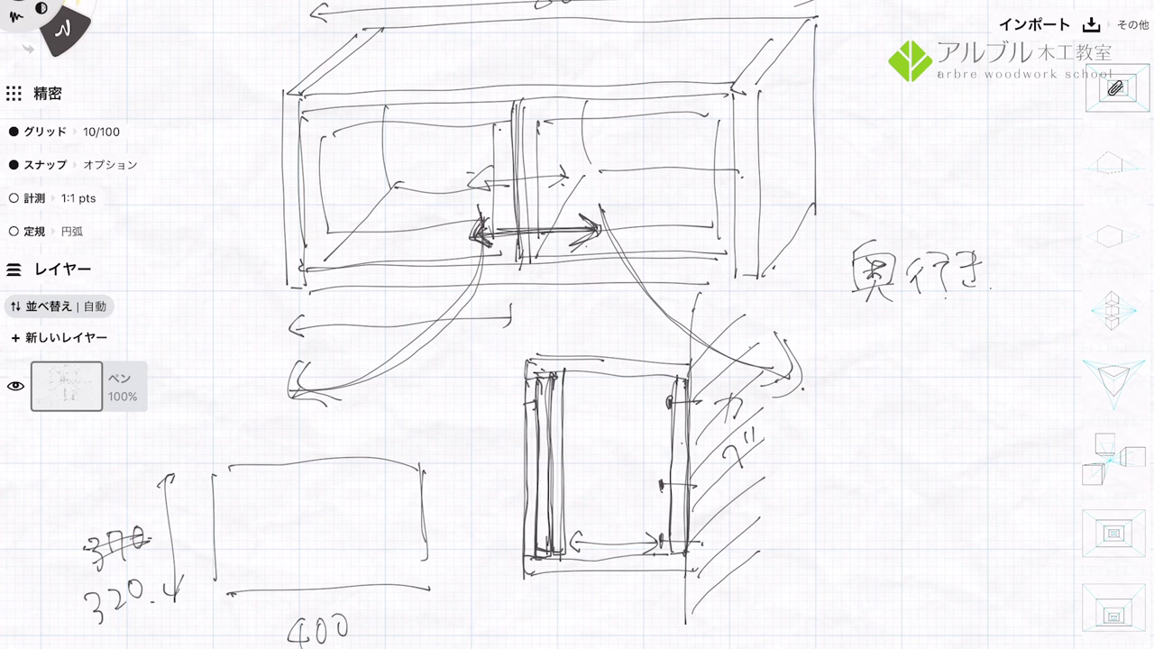
mouse_move(544, 320)
mouse_down()
mouse_move(544, 339)
mouse_move(671, 327)
mouse_up()
Step: On empty canvas, draw an enlarged top board, side post and both edges of the left leg
scroll(577, 360, down, 2)
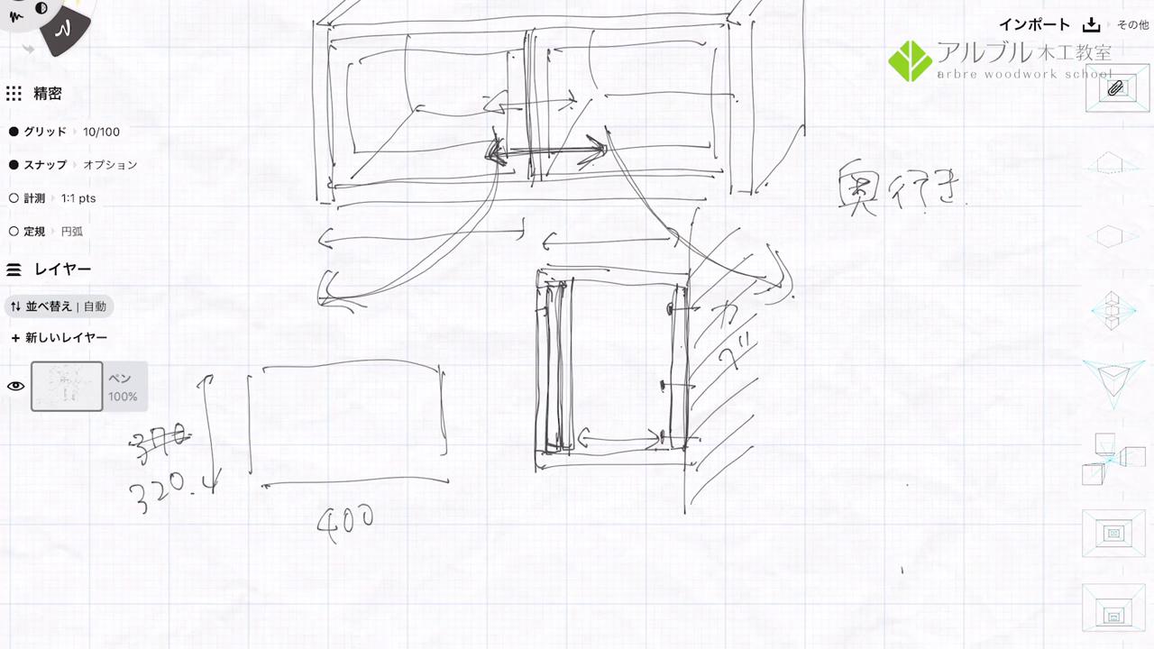
scroll(577, 361, down, 3)
drag(713, 257, 731, 294)
mouse_move(521, 253)
mouse_down()
mouse_move(728, 250)
mouse_move(403, 275)
mouse_move(695, 305)
mouse_move(726, 253)
mouse_up()
drag(701, 297, 705, 606)
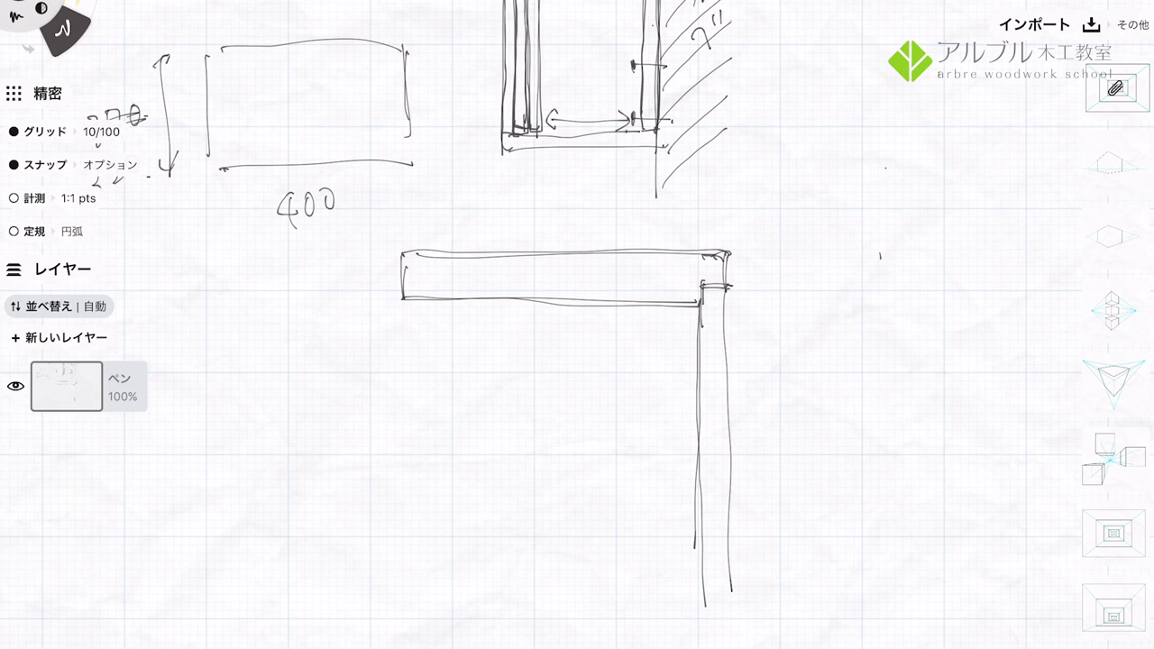
drag(422, 299, 429, 599)
drag(451, 298, 458, 597)
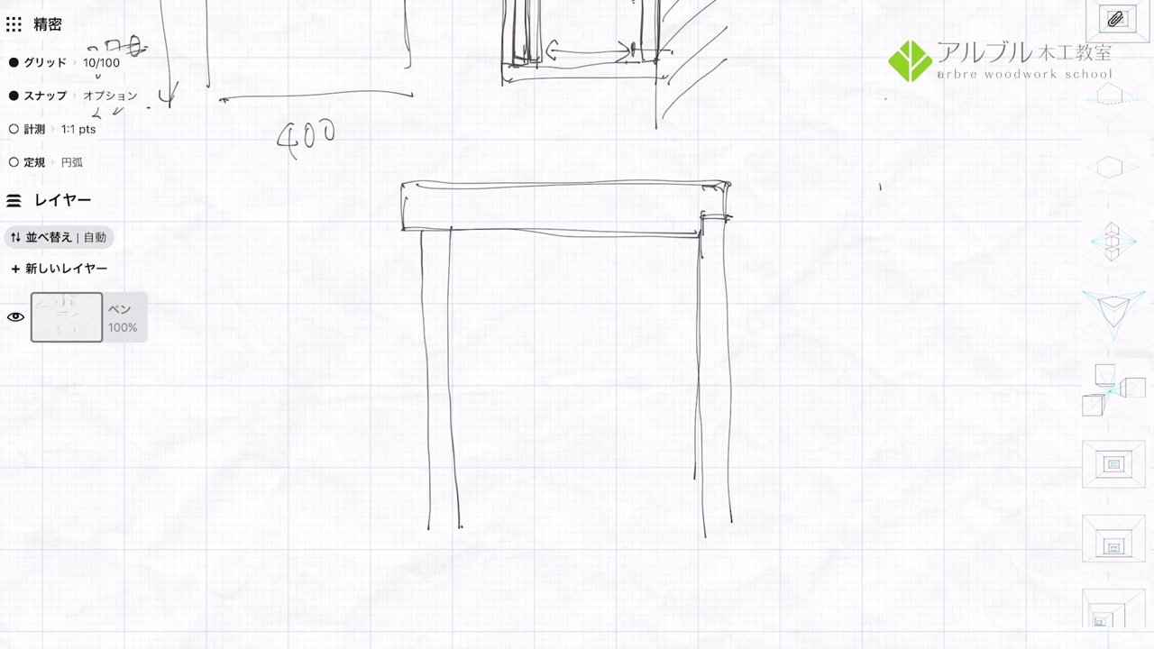
Step: Close the leg bottom and note its thickness as 20, then correct it to 15
drag(427, 530, 460, 530)
mouse_move(423, 566)
mouse_down()
mouse_move(437, 582)
mouse_move(442, 565)
mouse_up()
drag(454, 572, 455, 572)
mouse_move(422, 565)
mouse_down()
mouse_move(457, 574)
mouse_move(428, 620)
mouse_move(444, 618)
mouse_up()
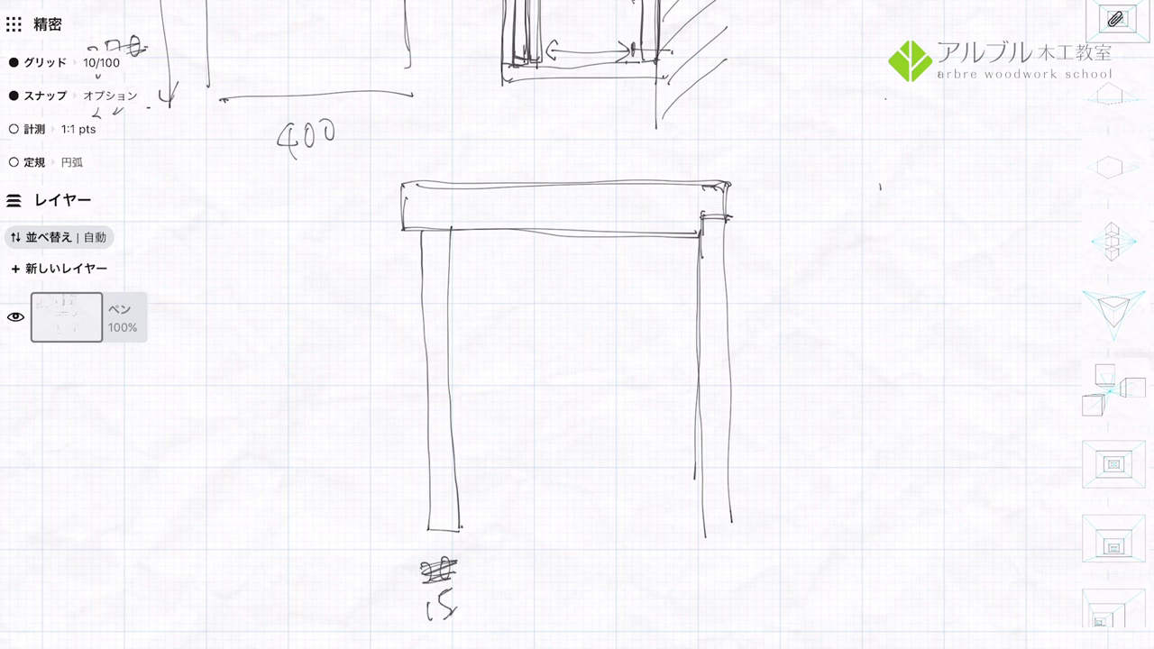
Step: Add a thin parallel panel inside the left leg with a 3 gap, plus notch ticks top and bottom
drag(460, 231, 469, 531)
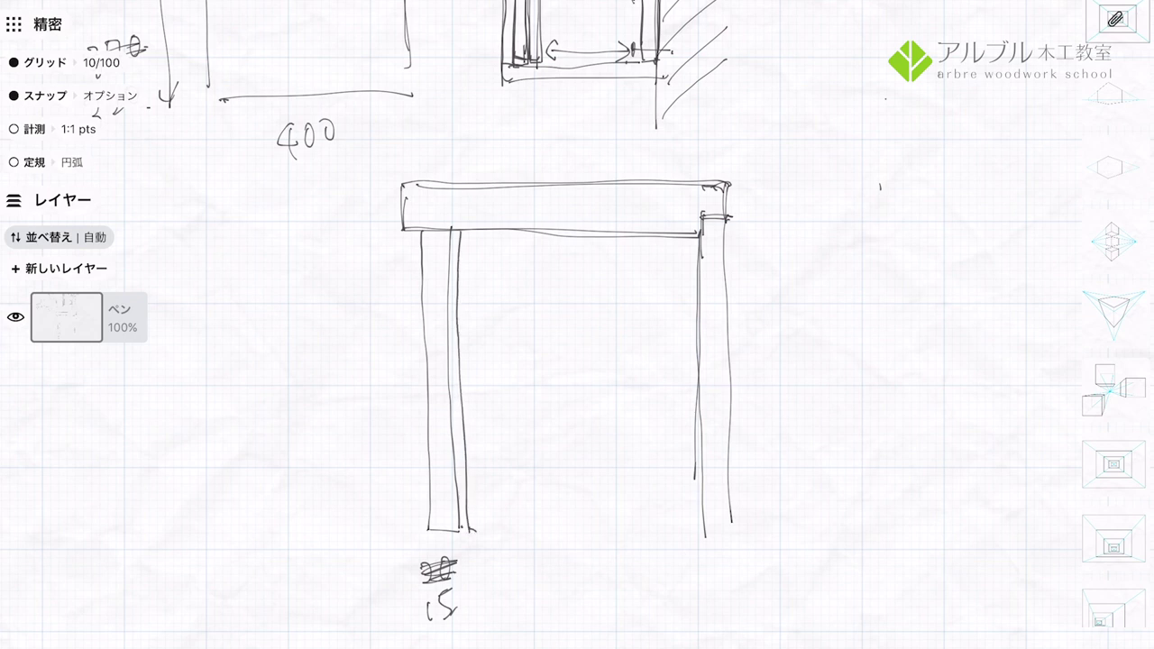
drag(461, 240, 454, 170)
mouse_move(491, 236)
mouse_down()
mouse_move(495, 469)
mouse_move(477, 532)
mouse_move(450, 547)
mouse_move(493, 542)
mouse_up()
drag(471, 219, 478, 233)
drag(434, 218, 436, 231)
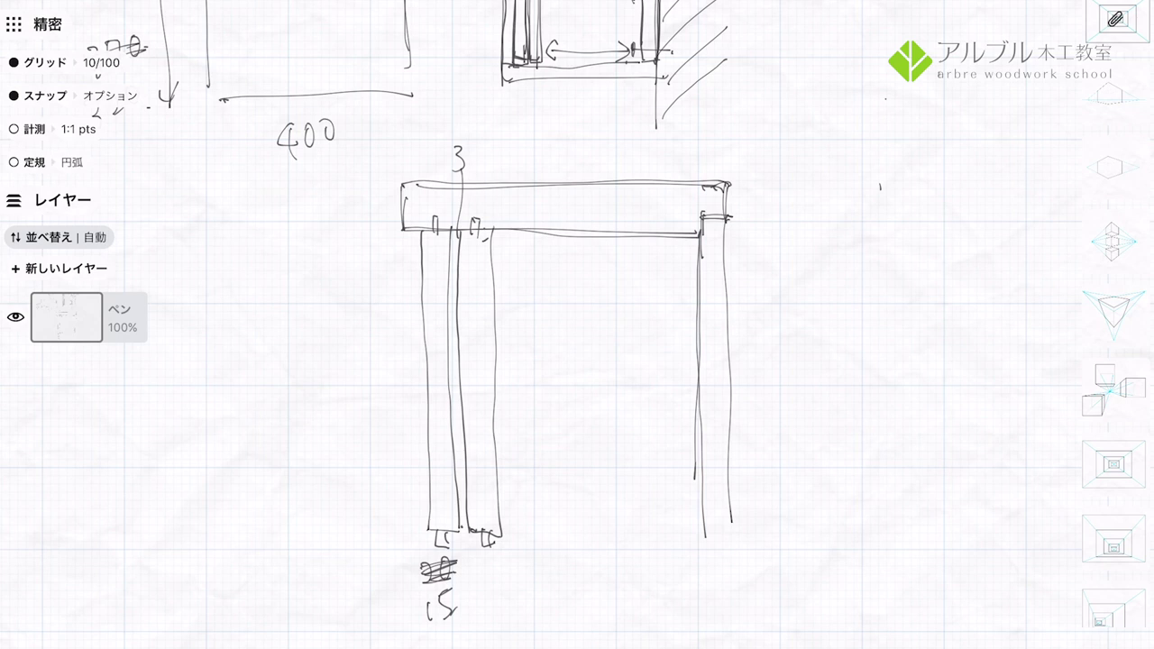
Step: Close the frame bottom with rails, draw an inner width arrow, note 150 above, and refine the top-right joint
drag(418, 538, 678, 527)
drag(484, 573, 737, 570)
drag(732, 521, 735, 570)
drag(681, 525, 716, 522)
mouse_move(521, 402)
mouse_down()
mouse_move(519, 428)
mouse_move(689, 410)
mouse_up()
drag(678, 399, 676, 433)
mouse_move(558, 143)
mouse_down()
mouse_move(559, 169)
mouse_move(591, 143)
mouse_up()
click(601, 156)
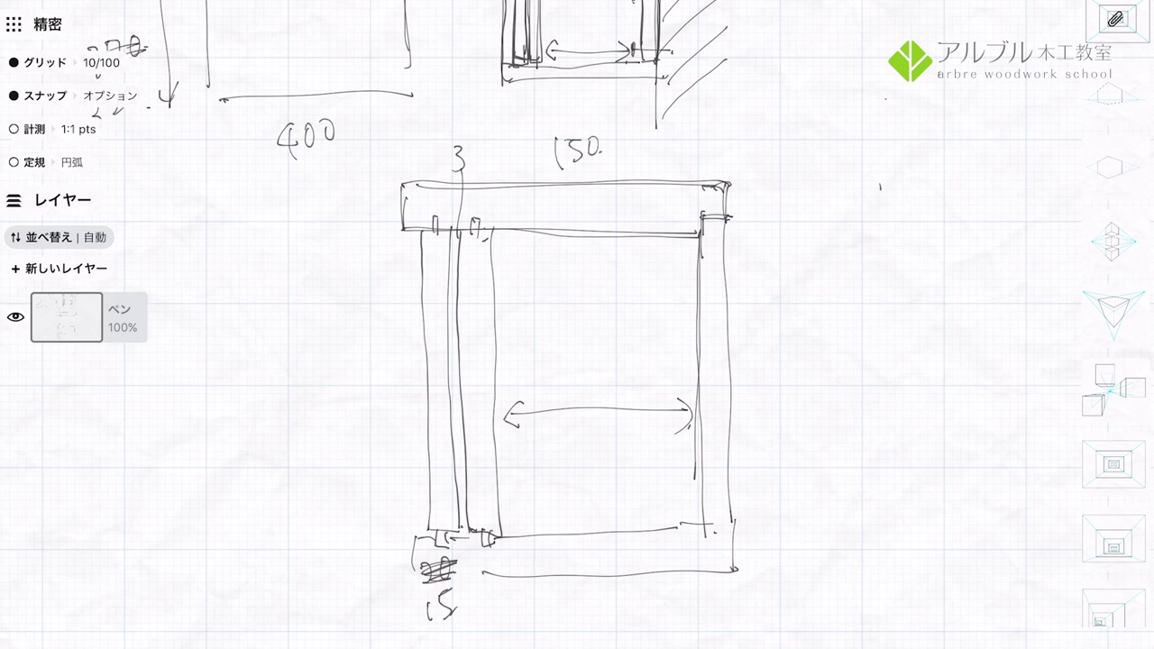
mouse_move(701, 218)
mouse_down()
mouse_move(700, 252)
mouse_move(723, 218)
mouse_up()
mouse_move(721, 220)
mouse_down()
mouse_move(720, 254)
mouse_move(719, 233)
mouse_up()
Step: Write the calculation 150-10-5 and a second line -15-3-15 beside the frame
mouse_move(796, 231)
mouse_down()
mouse_move(796, 263)
mouse_move(806, 233)
mouse_up()
mouse_move(808, 234)
mouse_down()
mouse_move(809, 255)
mouse_move(826, 240)
mouse_up()
mouse_move(845, 242)
mouse_down()
mouse_move(875, 252)
mouse_move(891, 231)
mouse_move(922, 242)
mouse_up()
drag(402, 267, 419, 267)
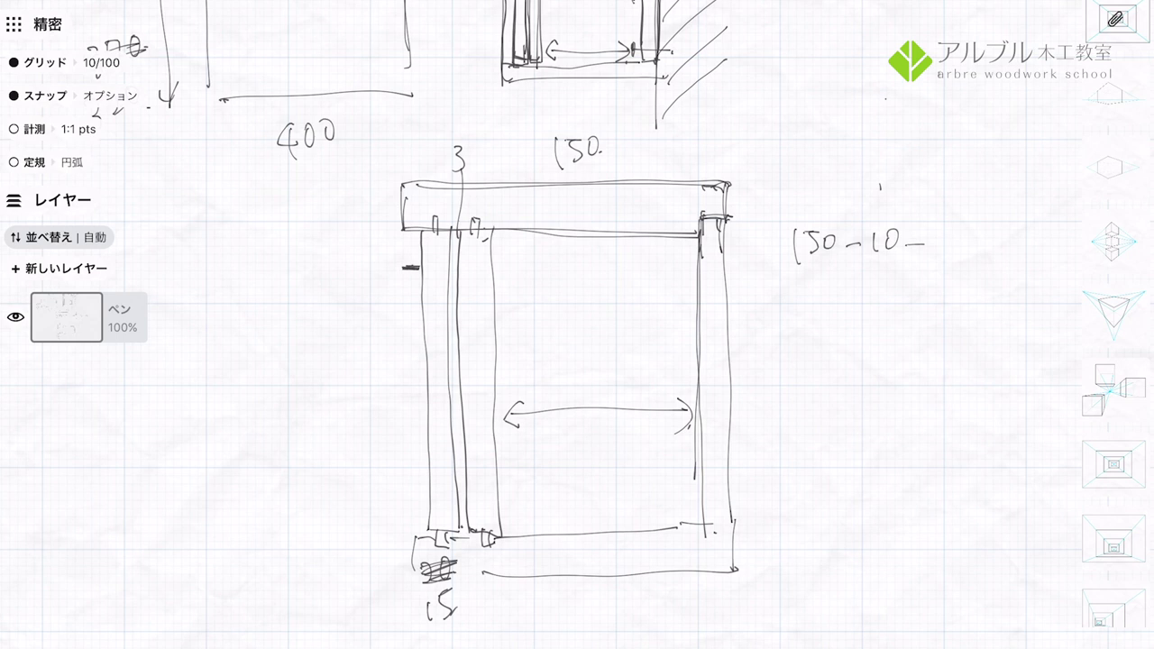
mouse_move(937, 229)
mouse_down()
mouse_move(955, 228)
mouse_move(943, 251)
mouse_up()
drag(834, 295, 868, 307)
mouse_move(876, 280)
mouse_down()
mouse_move(891, 278)
mouse_move(880, 304)
mouse_move(921, 290)
mouse_move(933, 302)
mouse_move(980, 296)
mouse_move(1002, 272)
mouse_up()
drag(991, 275, 992, 298)
Step: Retrace the width arrow, write the result = 102, and undo a stray stroke
mouse_move(517, 403)
mouse_down()
mouse_move(517, 424)
mouse_move(682, 405)
mouse_move(674, 436)
mouse_up()
drag(795, 349, 814, 354)
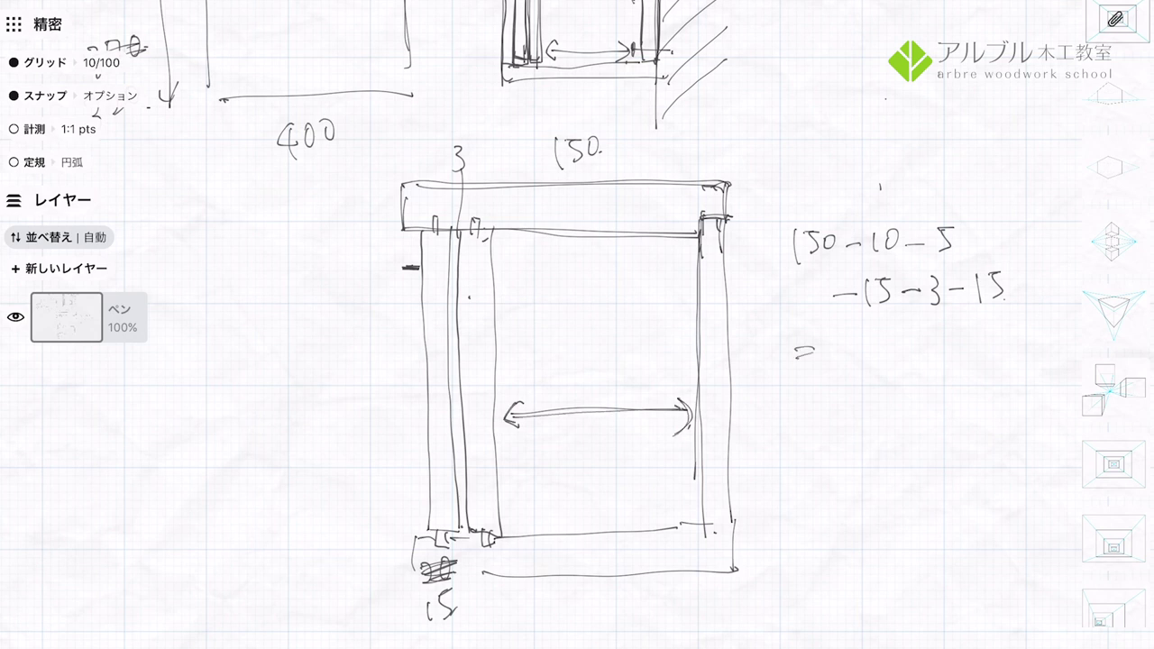
drag(846, 400, 845, 431)
drag(869, 399, 909, 419)
drag(912, 429, 913, 430)
drag(826, 499, 824, 514)
key(ctrl+z)
key(ctrl+z)
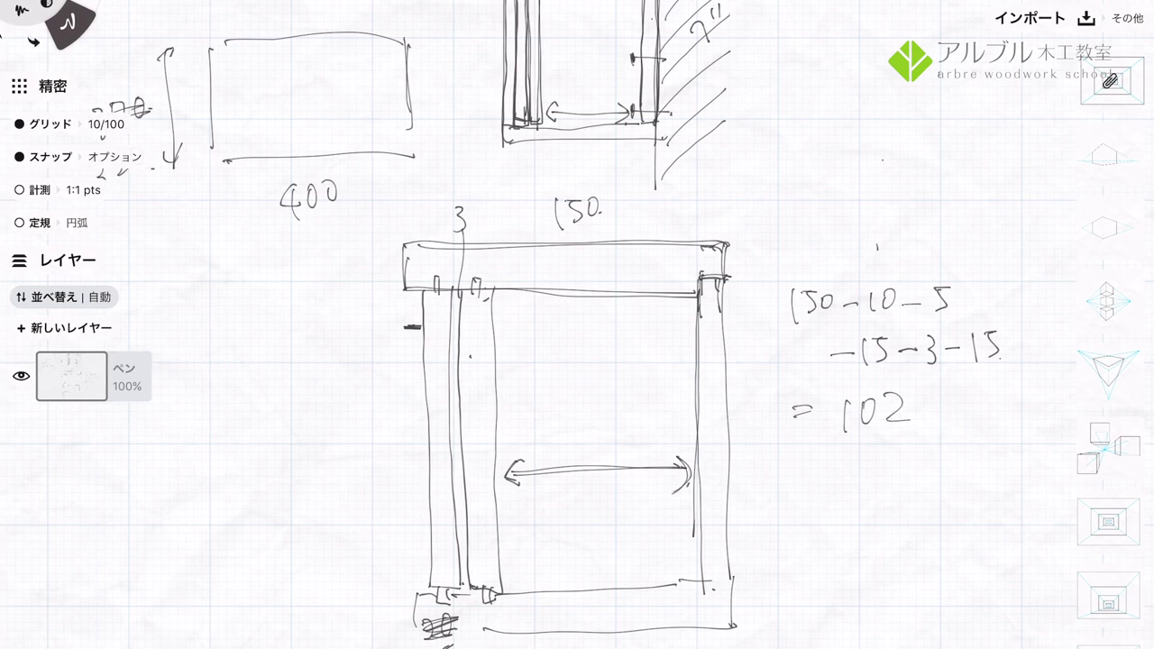
Step: Label the opening 102 and circle the 102 result of the calculation
drag(559, 424, 555, 480)
drag(586, 431, 639, 454)
drag(865, 371, 822, 471)
mouse_move(812, 575)
mouse_down()
mouse_move(864, 578)
mouse_move(835, 564)
mouse_move(789, 572)
mouse_move(934, 573)
mouse_move(787, 648)
mouse_up()
Step: Sketch a cylinder with a leader to circled alternatives 110 and 115, arrowed to 102
drag(939, 570, 941, 647)
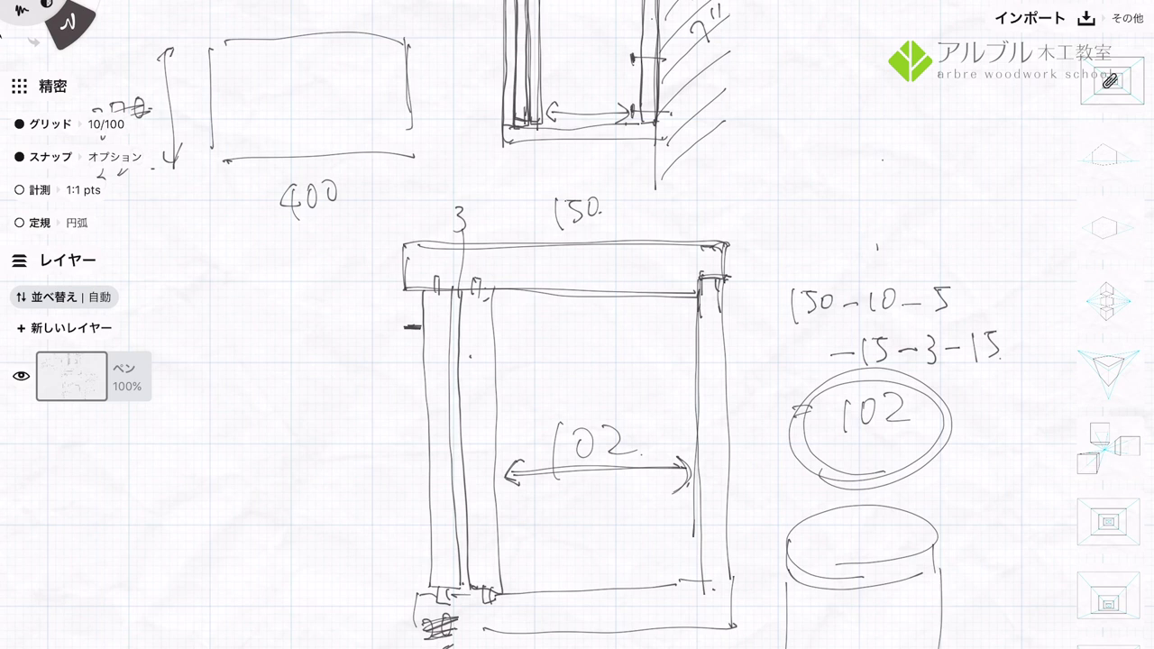
mouse_move(884, 543)
mouse_down()
mouse_move(948, 502)
mouse_move(976, 511)
mouse_up()
drag(994, 478, 992, 480)
drag(999, 532, 1017, 521)
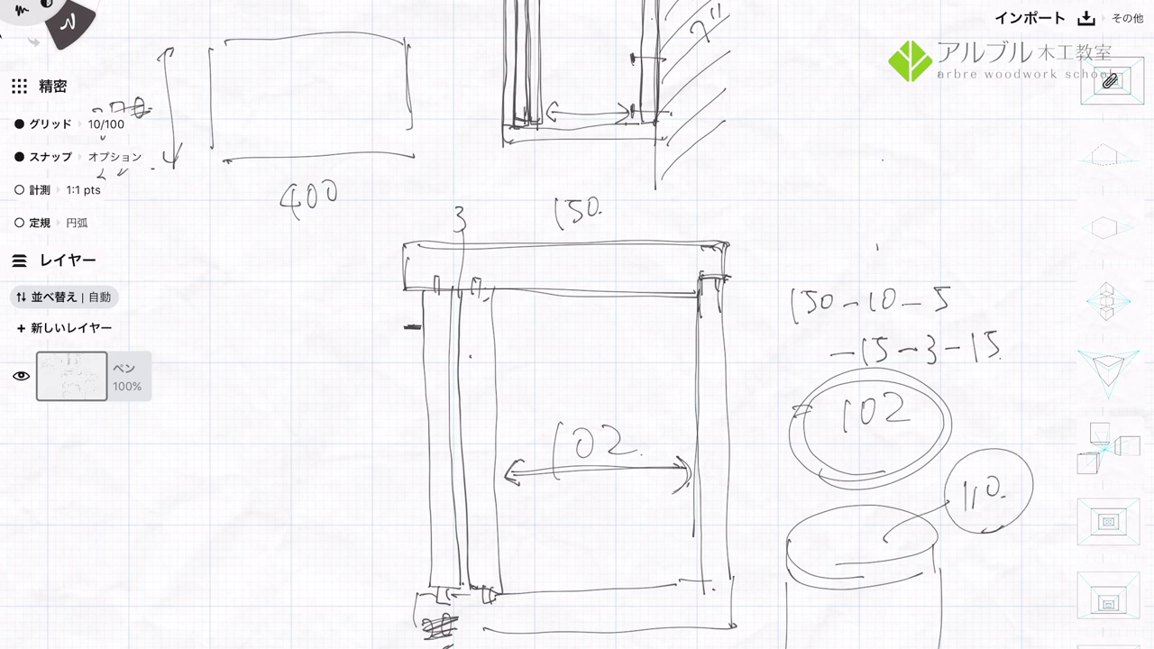
mouse_move(967, 471)
mouse_down()
mouse_move(924, 431)
mouse_move(944, 440)
mouse_up()
drag(976, 570, 978, 603)
mouse_move(999, 568)
mouse_down()
mouse_move(1000, 595)
mouse_move(1014, 598)
mouse_up()
drag(992, 541, 988, 539)
Step: Strike out 102 for 115 (+13) and revise the circled 150 width to 163
drag(544, 440, 646, 429)
drag(540, 464, 640, 447)
drag(555, 383, 558, 413)
drag(572, 381, 576, 406)
mouse_move(601, 374)
mouse_down()
mouse_move(582, 377)
mouse_move(588, 409)
mouse_move(630, 386)
mouse_move(654, 417)
mouse_move(665, 411)
mouse_up()
drag(672, 385, 682, 396)
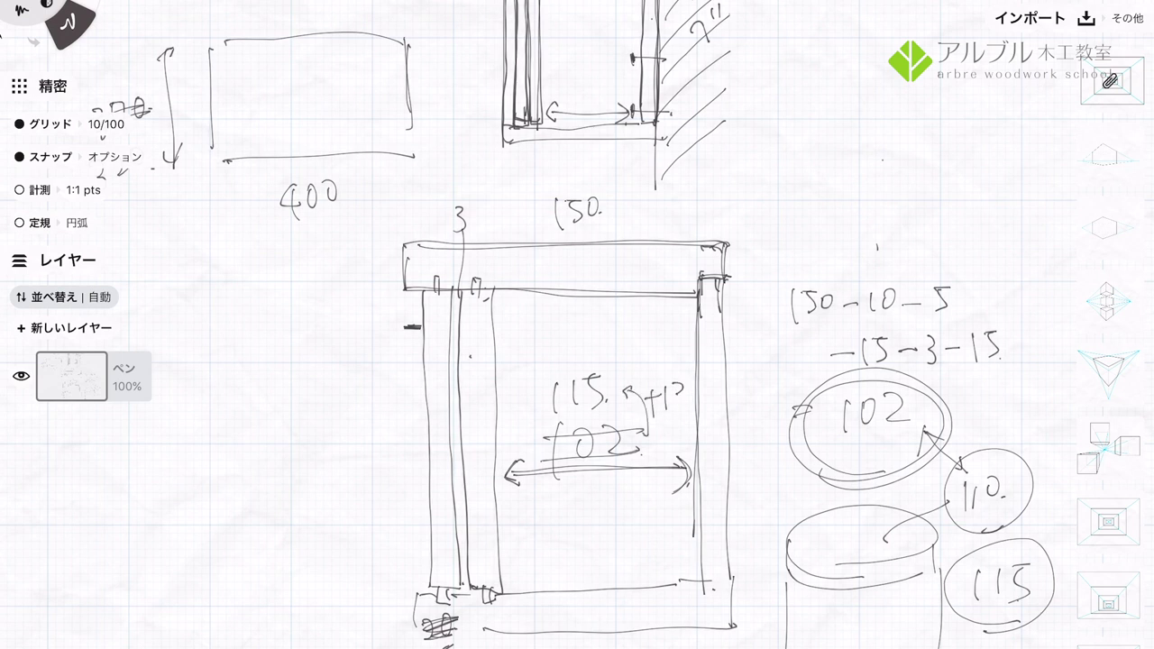
mouse_move(602, 245)
mouse_down()
mouse_move(606, 223)
mouse_move(754, 220)
mouse_move(764, 206)
mouse_up()
drag(784, 186, 784, 206)
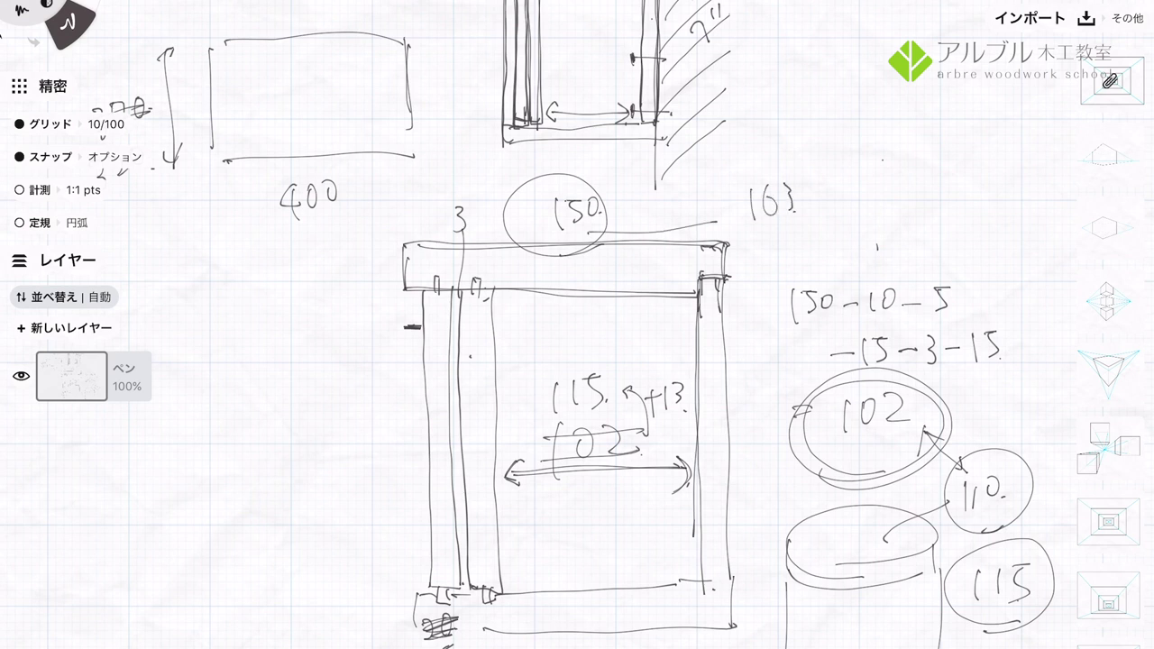
Step: Sketch a board in perspective with a length arrow and figure above it
drag(903, 133, 838, 198)
drag(839, 199, 918, 209)
drag(975, 137, 902, 209)
drag(892, 134, 960, 140)
drag(840, 201, 896, 236)
mouse_move(978, 139)
mouse_down()
mouse_move(988, 167)
mouse_move(898, 249)
mouse_up()
drag(913, 102, 985, 117)
drag(953, 68, 954, 94)
mouse_move(974, 70)
mouse_down()
mouse_move(963, 89)
mouse_move(988, 96)
mouse_up()
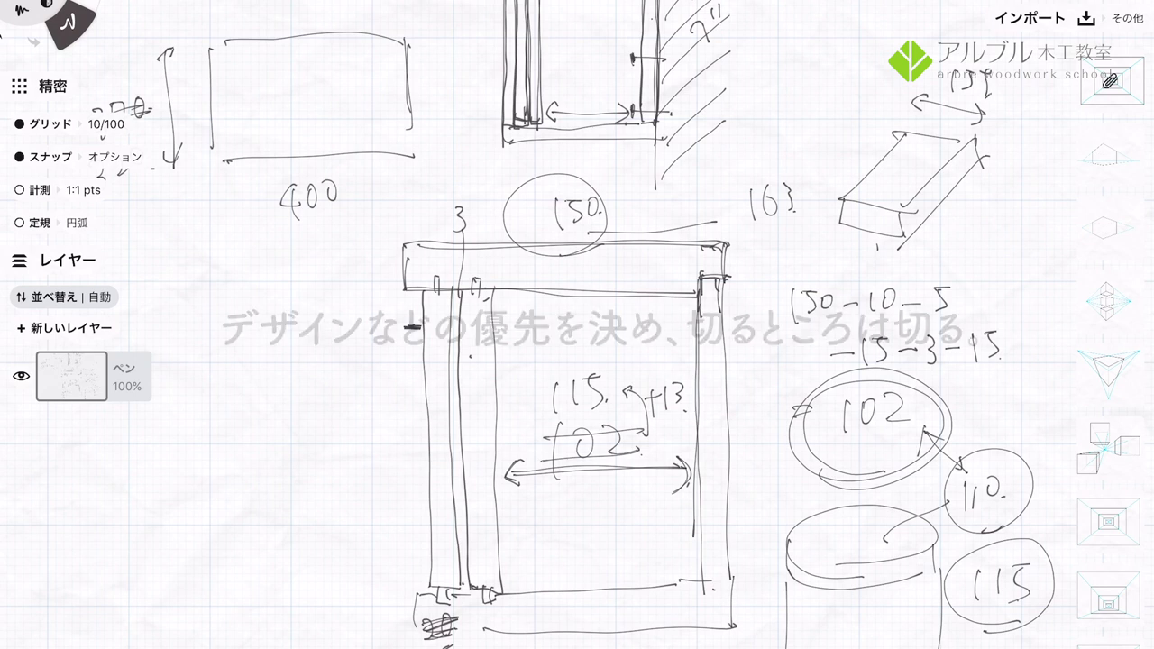
Step: Loop around the cylinder sketch and the 163 figure for emphasis
drag(970, 636, 751, 645)
drag(756, 595, 970, 627)
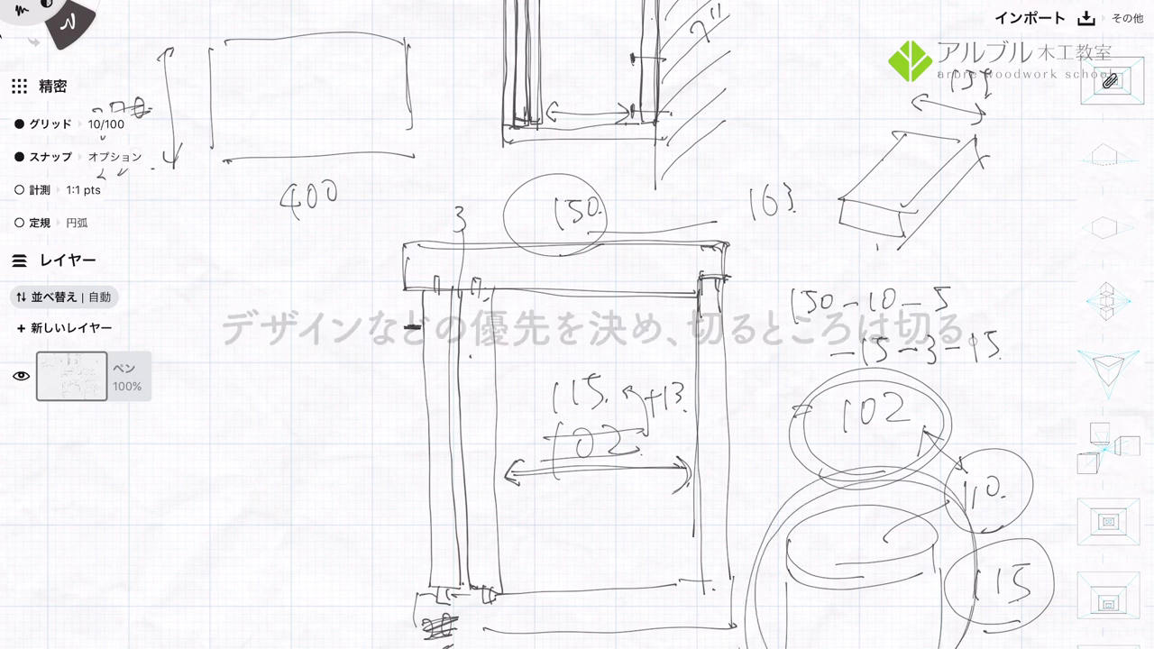
drag(774, 186, 749, 221)
mouse_move(749, 167)
mouse_down()
mouse_move(807, 217)
mouse_move(803, 230)
mouse_up()
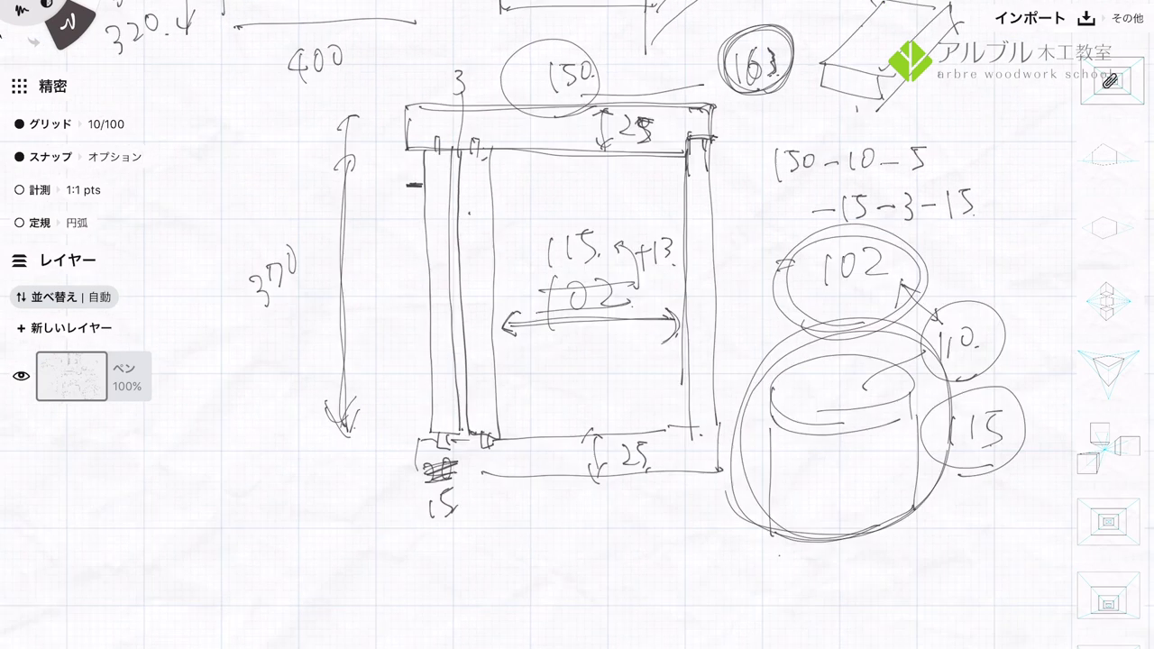
Step: Sketch the new frame's top and bottom rails, labelling each rail's thickness 25
scroll(577, 324, down, 3)
scroll(577, 324, down, 3)
mouse_move(453, 244)
mouse_down()
mouse_move(449, 273)
mouse_move(636, 274)
mouse_up()
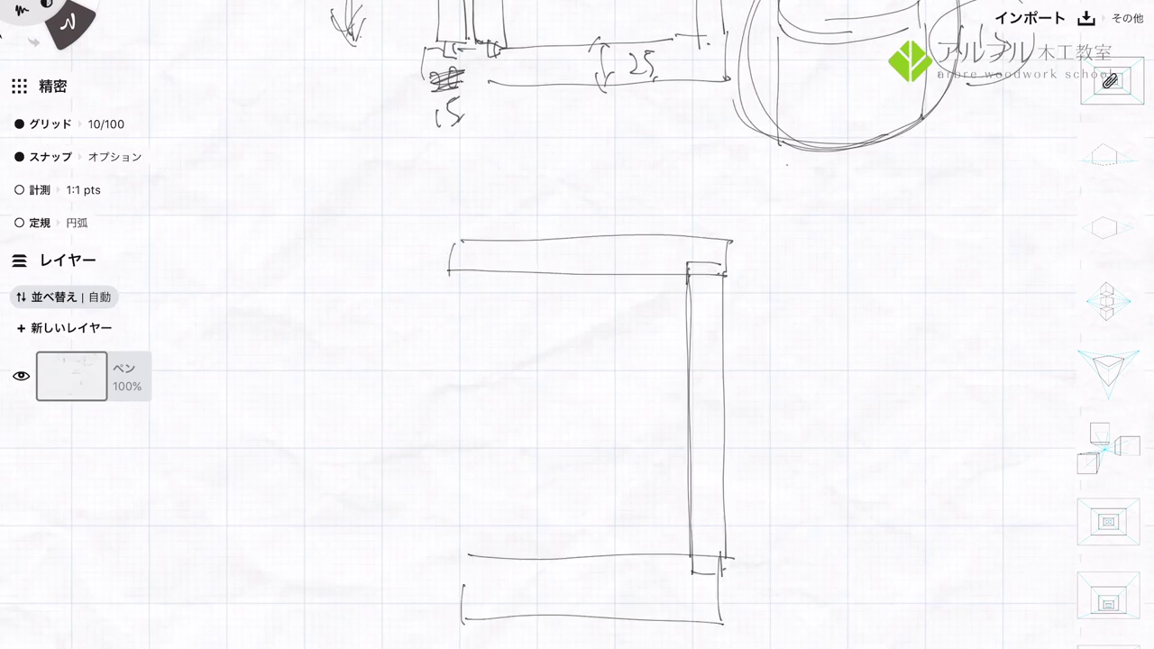
mouse_move(596, 238)
mouse_down()
mouse_move(614, 239)
mouse_move(605, 271)
mouse_up()
drag(600, 259, 632, 261)
mouse_move(638, 241)
mouse_down()
mouse_move(647, 242)
mouse_move(636, 263)
mouse_up()
mouse_move(590, 570)
mouse_down()
mouse_move(604, 568)
mouse_move(598, 614)
mouse_move(606, 601)
mouse_up()
drag(624, 578, 641, 593)
drag(469, 555, 468, 588)
Step: Draw the overall height arrow beside the frame and label it 370
mouse_move(360, 249)
mouse_down()
mouse_move(378, 244)
mouse_move(367, 617)
mouse_move(388, 595)
mouse_up()
mouse_move(274, 403)
mouse_down()
mouse_move(287, 441)
mouse_move(304, 435)
mouse_up()
drag(325, 393, 330, 395)
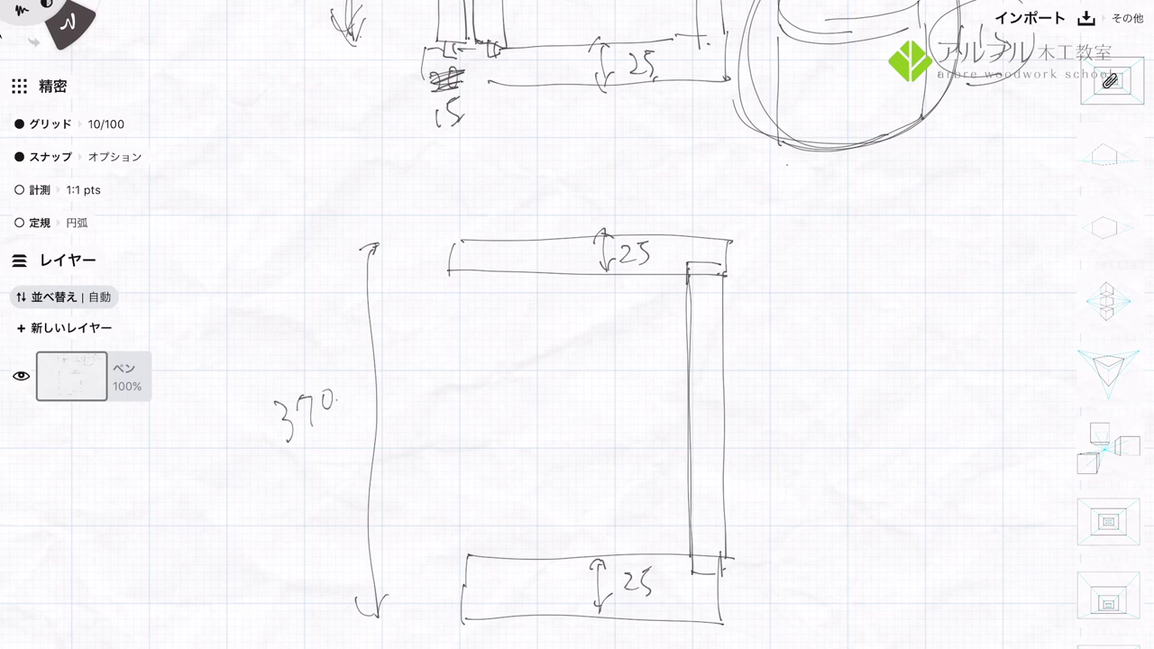
Step: Draw the middle shelf across the frame and label the upper opening 155
scroll(595, 406, down, 2)
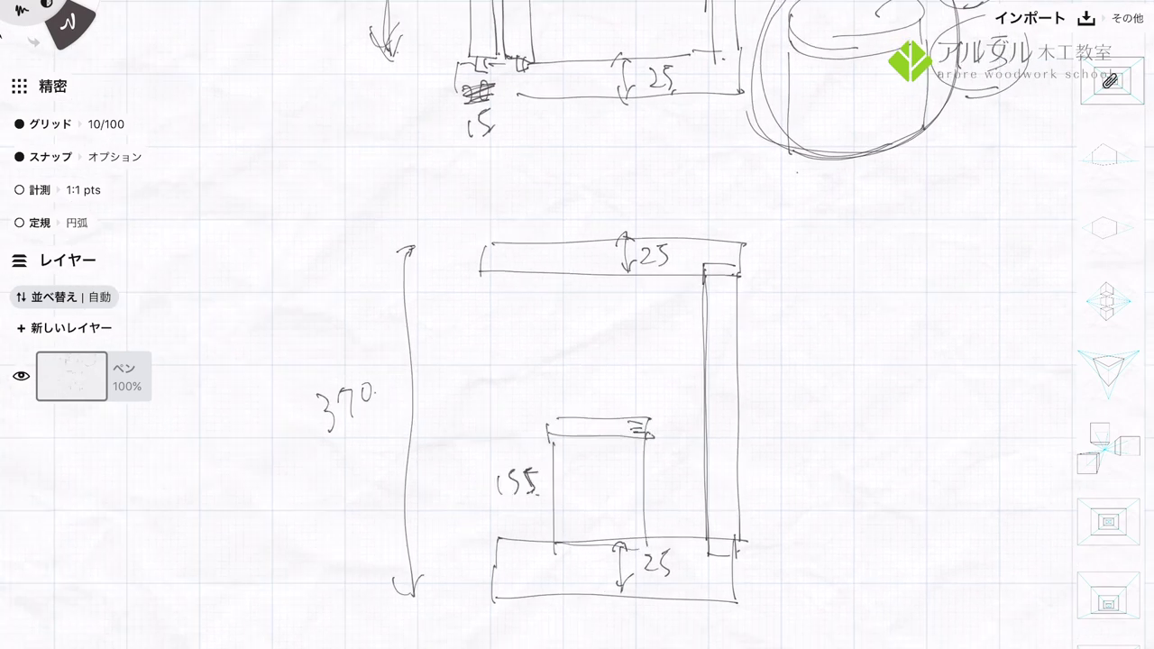
drag(492, 426, 704, 396)
drag(494, 425, 699, 417)
mouse_move(494, 424)
mouse_down()
mouse_move(667, 419)
mouse_move(692, 397)
mouse_up()
mouse_move(554, 287)
mouse_down()
mouse_move(647, 292)
mouse_move(552, 417)
mouse_up()
mouse_move(642, 295)
mouse_down()
mouse_move(641, 390)
mouse_move(543, 398)
mouse_up()
mouse_move(489, 335)
mouse_down()
mouse_move(487, 362)
mouse_move(519, 360)
mouse_move(500, 342)
mouse_up()
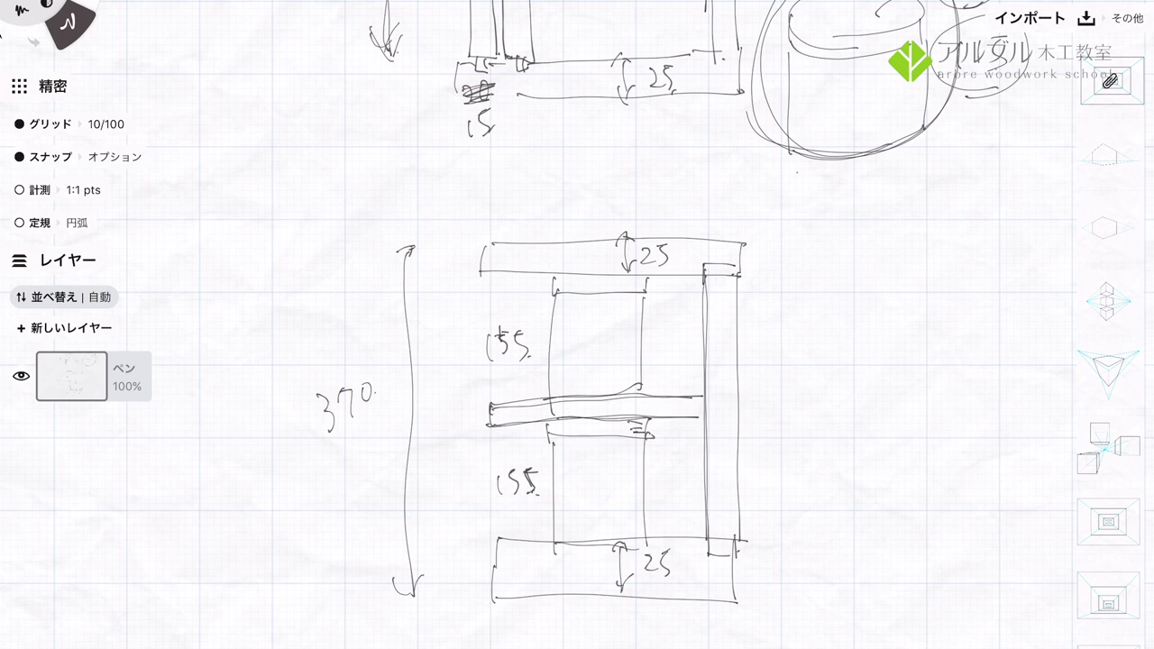
Step: Total the two rails and two openings in Calculator: 25 + 25 + 155 + 155 = 360
click(870, 378)
click(871, 351)
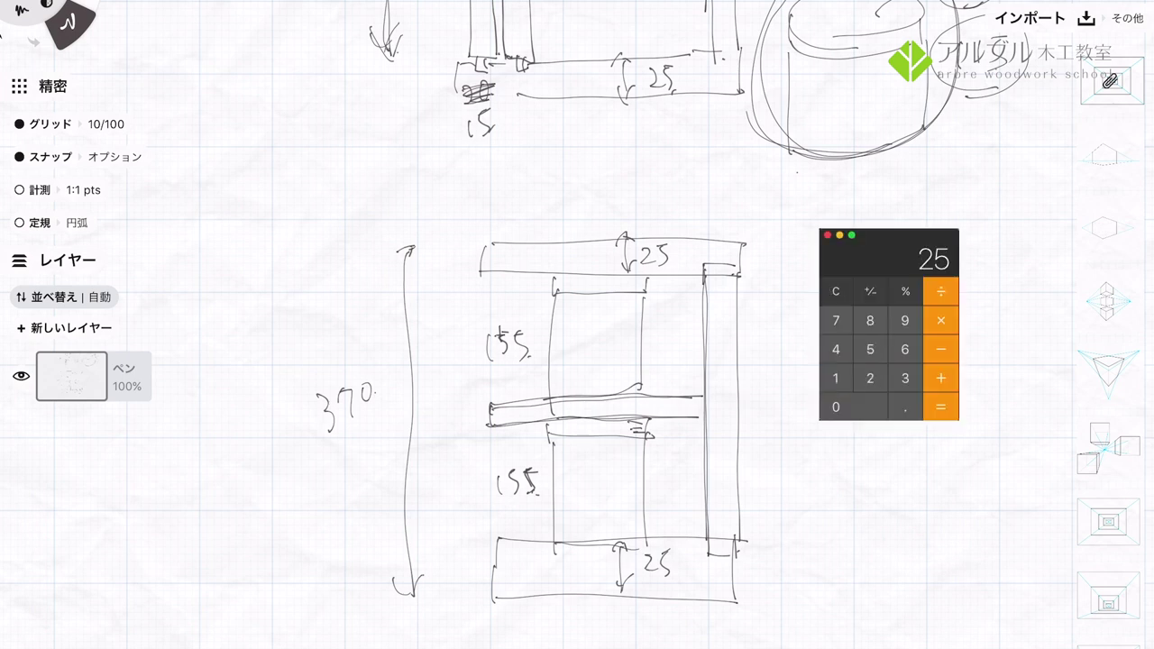
click(876, 379)
click(871, 349)
click(941, 378)
click(838, 380)
click(870, 349)
click(870, 349)
click(941, 378)
click(833, 380)
click(870, 349)
click(871, 349)
click(941, 407)
Step: Thicken the middle shelf and mark a 10 allowance beside it with arrows
mouse_move(487, 410)
mouse_down()
mouse_move(698, 400)
mouse_move(692, 382)
mouse_move(682, 451)
mouse_move(692, 431)
mouse_up()
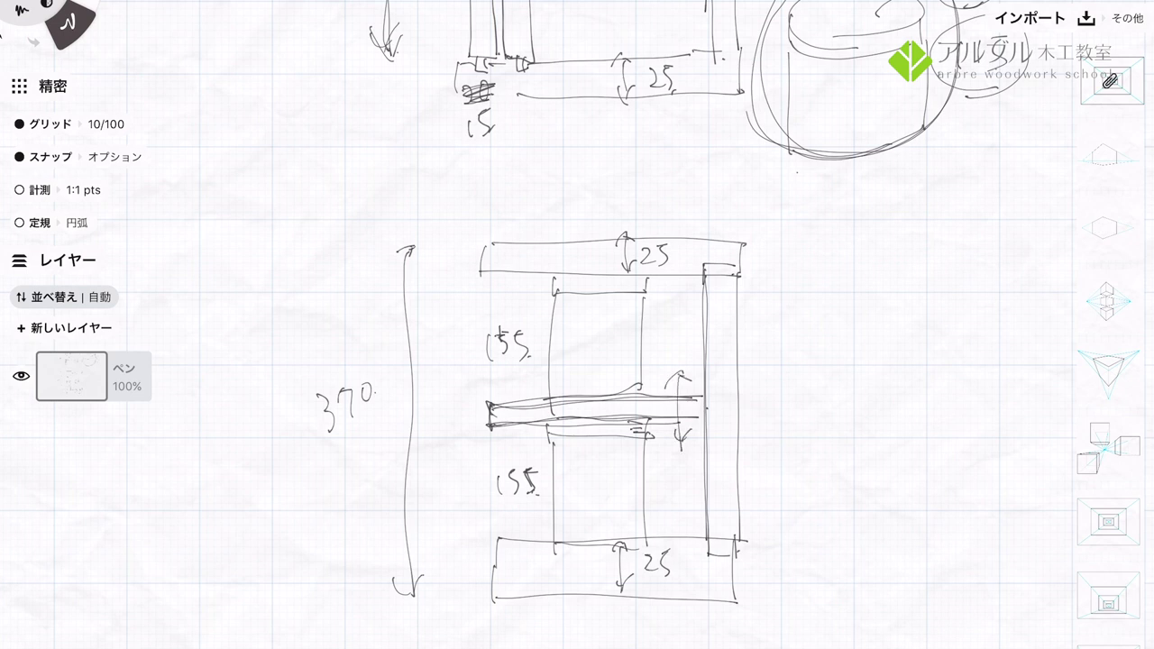
drag(739, 395, 779, 395)
mouse_move(738, 418)
mouse_down()
mouse_move(768, 416)
mouse_move(759, 390)
mouse_move(744, 400)
mouse_move(745, 428)
mouse_up()
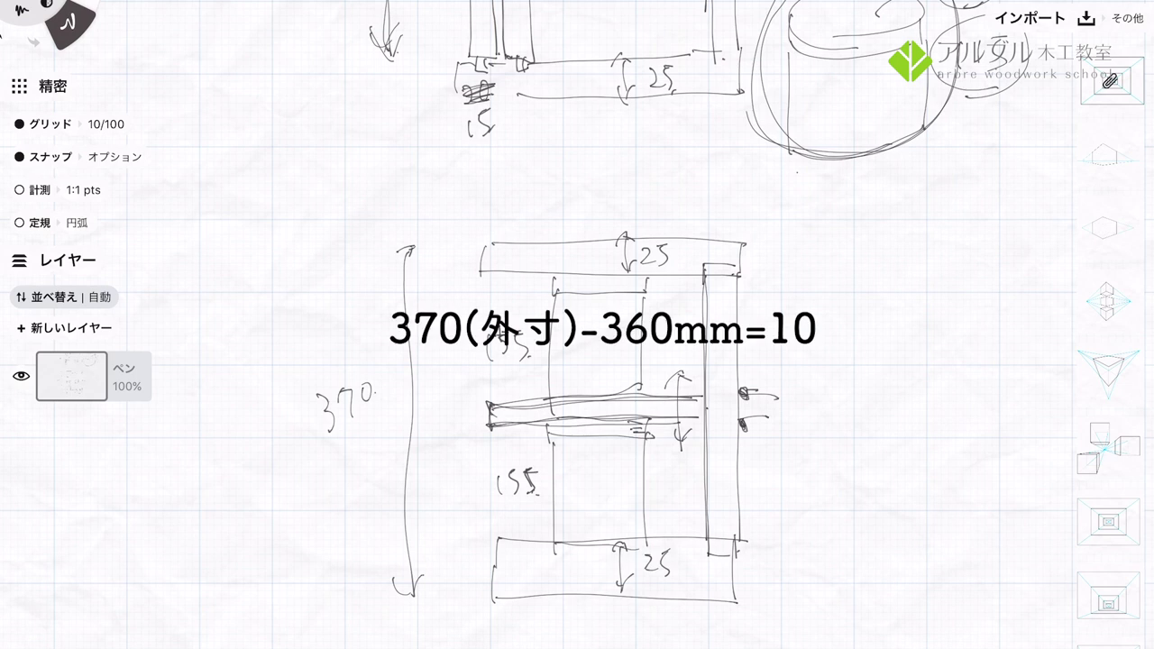
drag(800, 397, 799, 420)
drag(812, 402, 811, 404)
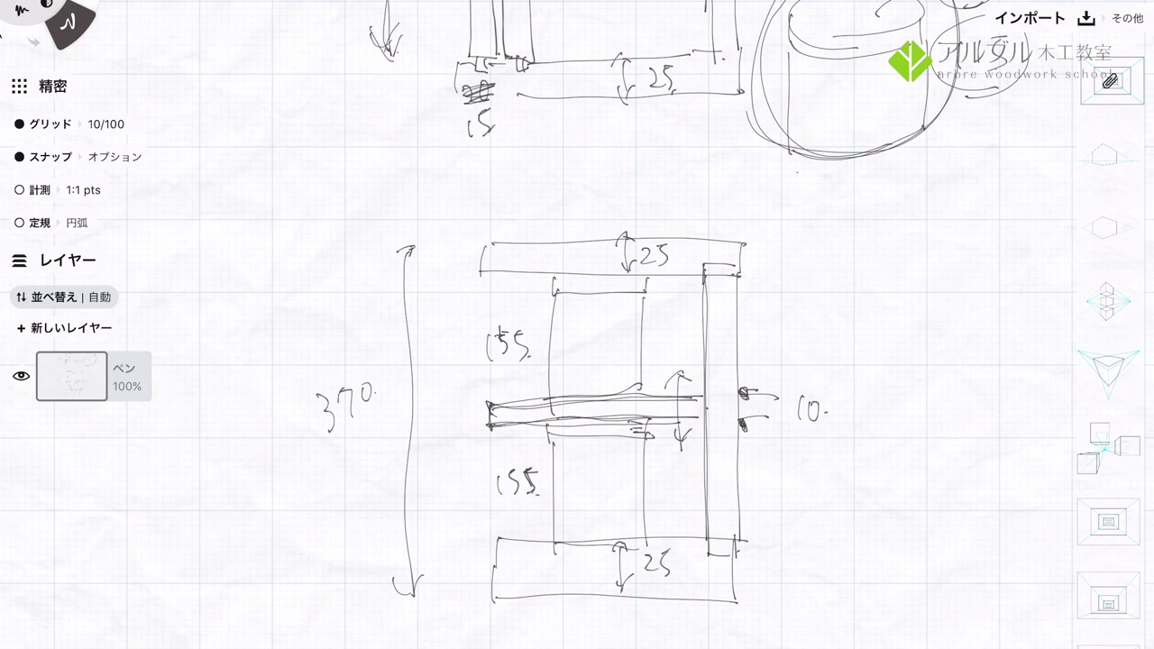
Step: Underline the 370 height and write 20 beside the bottom and top rails
drag(328, 436, 373, 424)
mouse_move(667, 556)
mouse_down()
mouse_move(663, 565)
mouse_move(646, 554)
mouse_move(672, 551)
mouse_move(676, 577)
mouse_move(781, 566)
mouse_move(772, 577)
mouse_up()
mouse_move(801, 559)
mouse_down()
mouse_move(823, 570)
mouse_move(828, 553)
mouse_up()
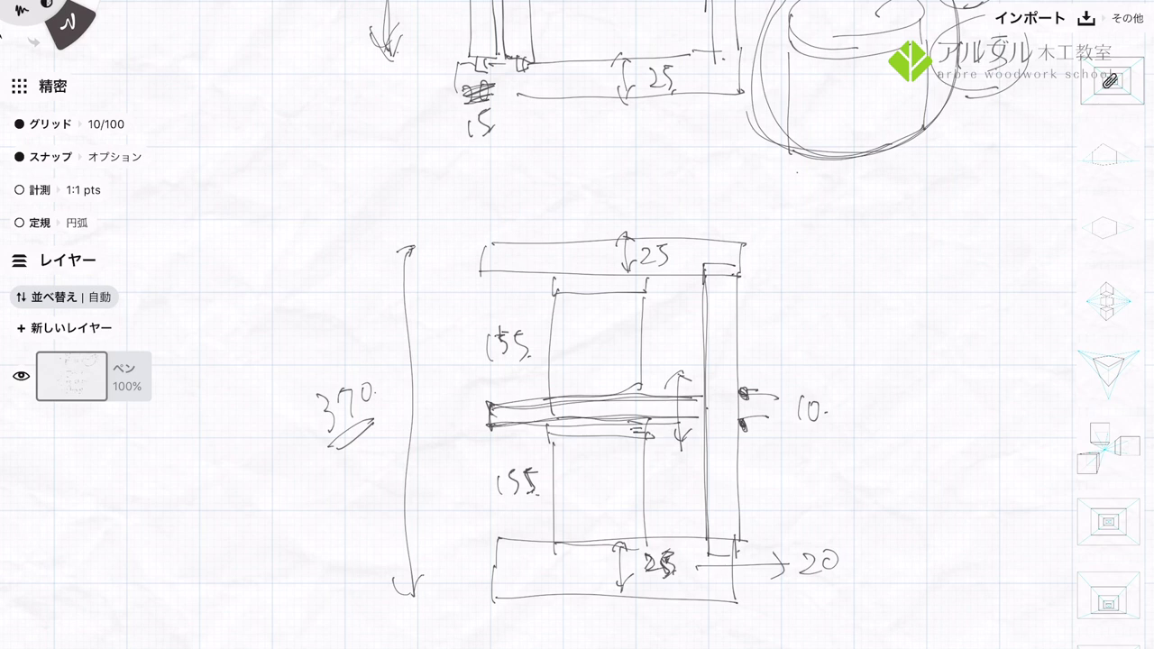
drag(729, 258, 808, 267)
mouse_move(814, 267)
mouse_down()
mouse_move(822, 256)
mouse_move(816, 267)
mouse_up()
Step: Circle the 20, 10 and 20 values and retrace them to make them bold
drag(808, 539, 804, 536)
drag(786, 282, 827, 294)
drag(815, 370, 793, 371)
drag(720, 545, 498, 545)
mouse_move(812, 367)
mouse_down()
mouse_move(792, 424)
mouse_move(777, 424)
mouse_up()
drag(839, 378, 811, 444)
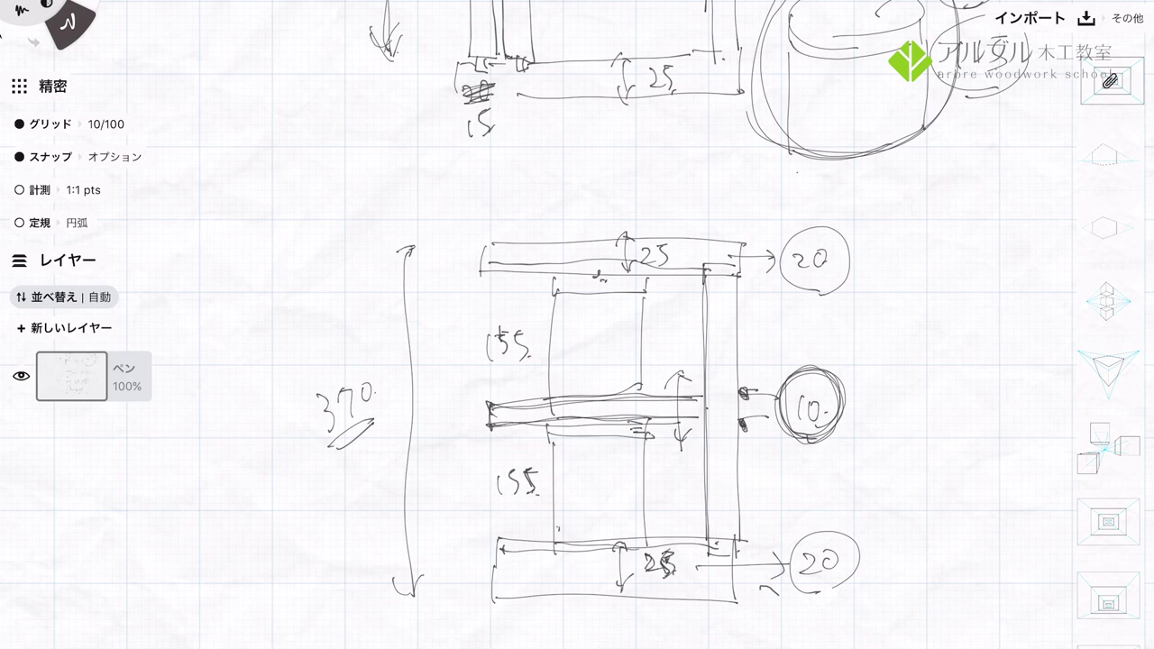
drag(803, 366, 840, 373)
drag(794, 255, 809, 267)
drag(821, 252, 820, 254)
mouse_move(805, 552)
mouse_down()
mouse_move(819, 572)
mouse_move(834, 551)
mouse_up()
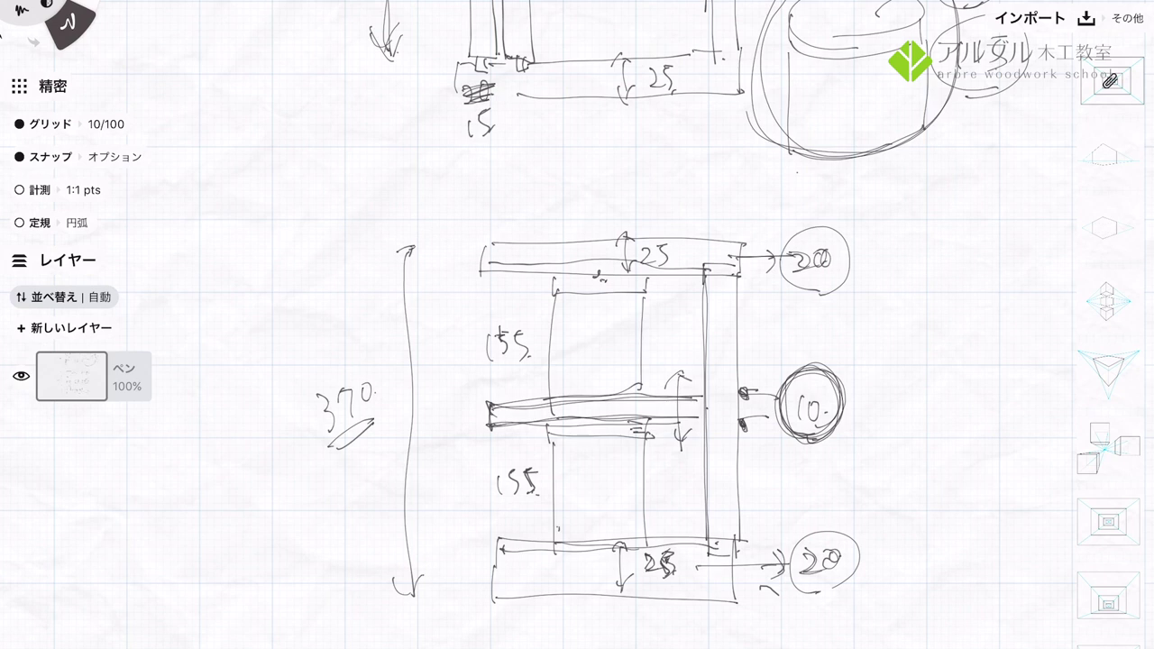
scroll(577, 361, down, 5)
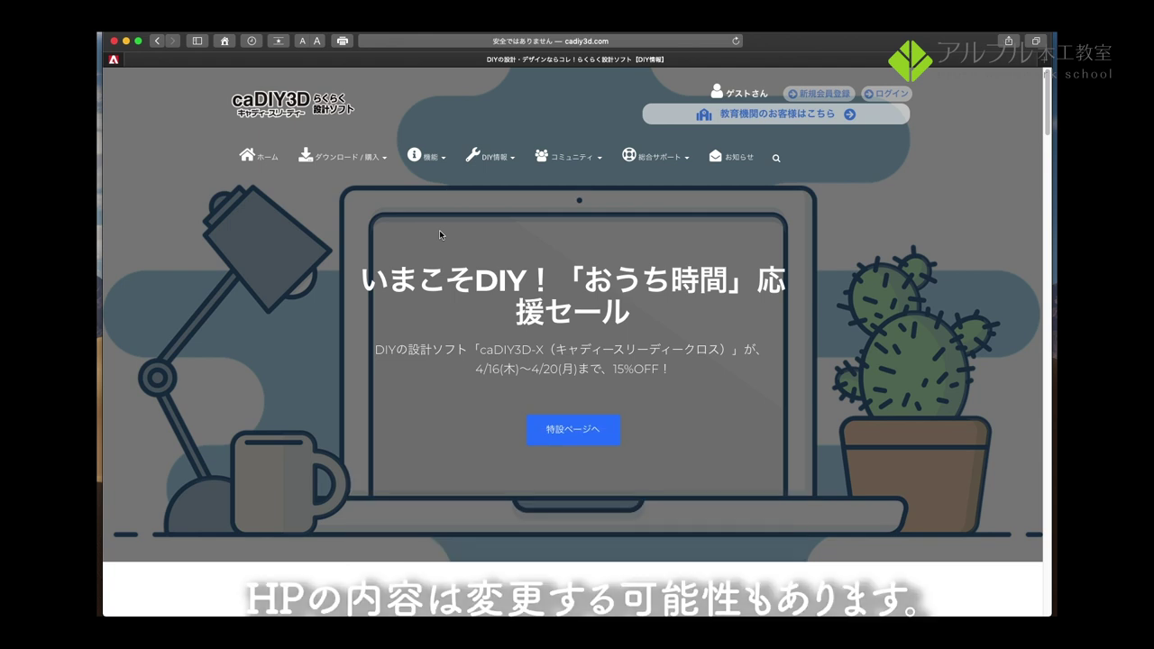
scroll(440, 235, down, 3)
scroll(440, 234, down, 3)
scroll(441, 236, down, 3)
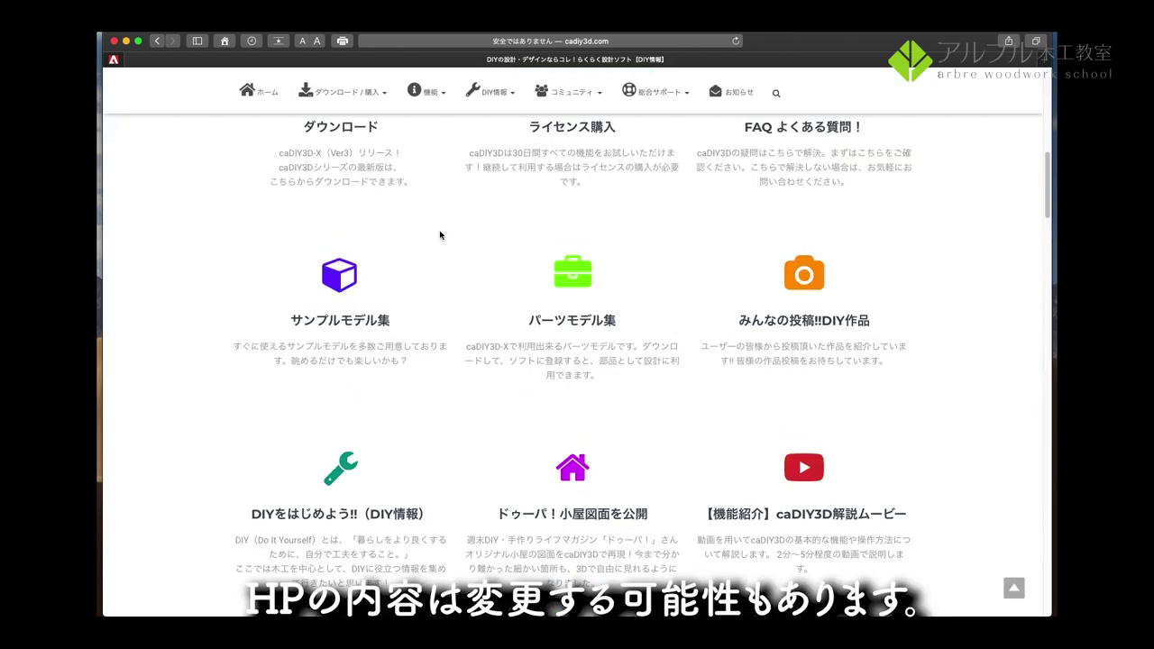
scroll(440, 235, down, 5)
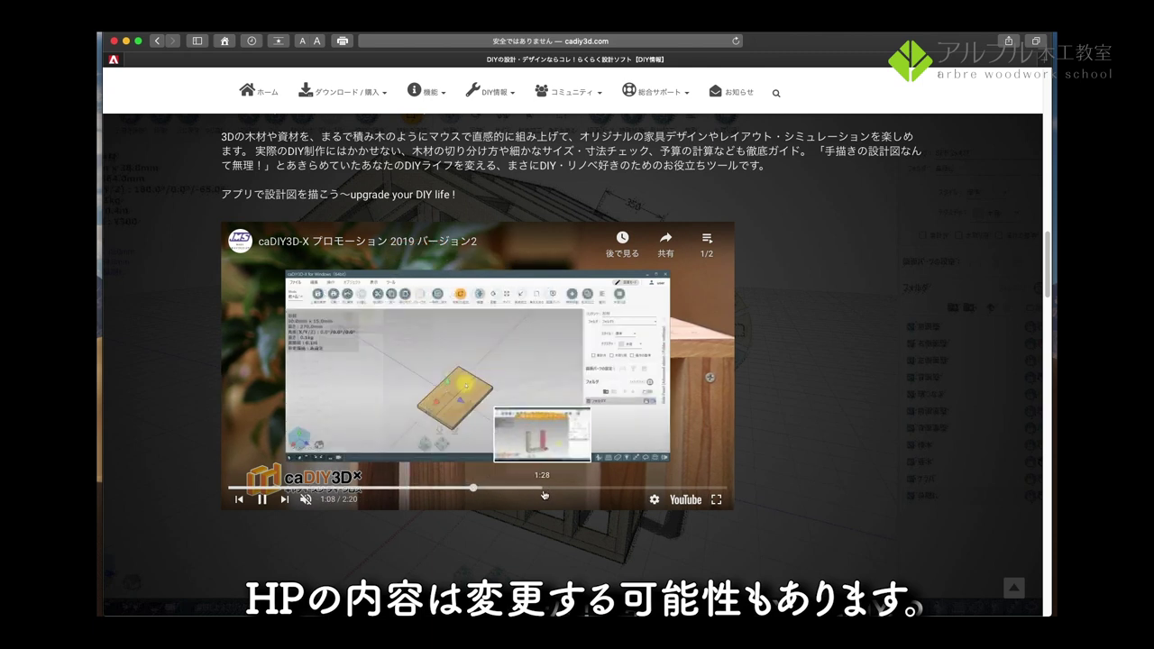
click(471, 488)
click(569, 488)
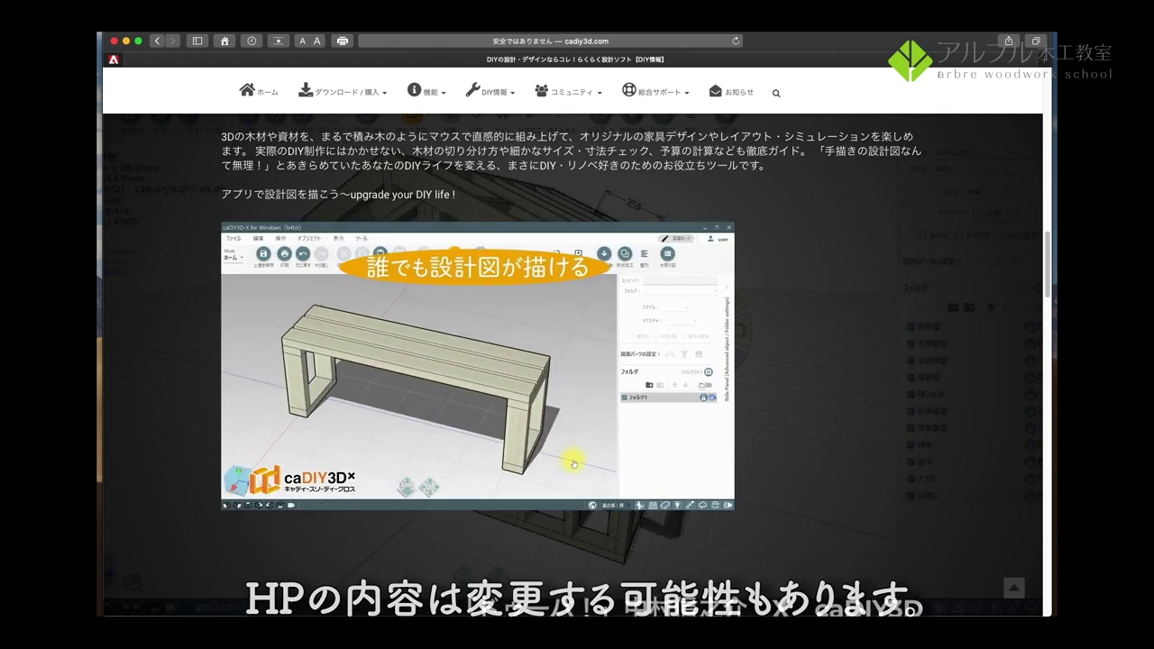
scroll(420, 412, up, 10)
mouse_move(344, 156)
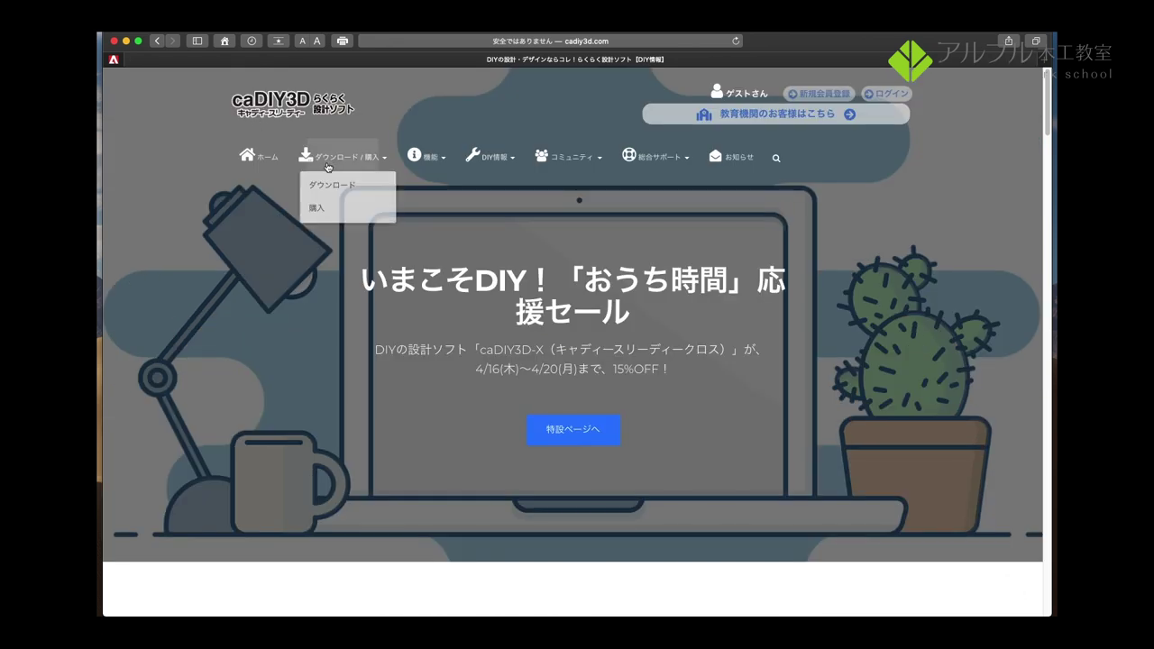
Step: Open the caDIY3D software download page and skim it
click(345, 187)
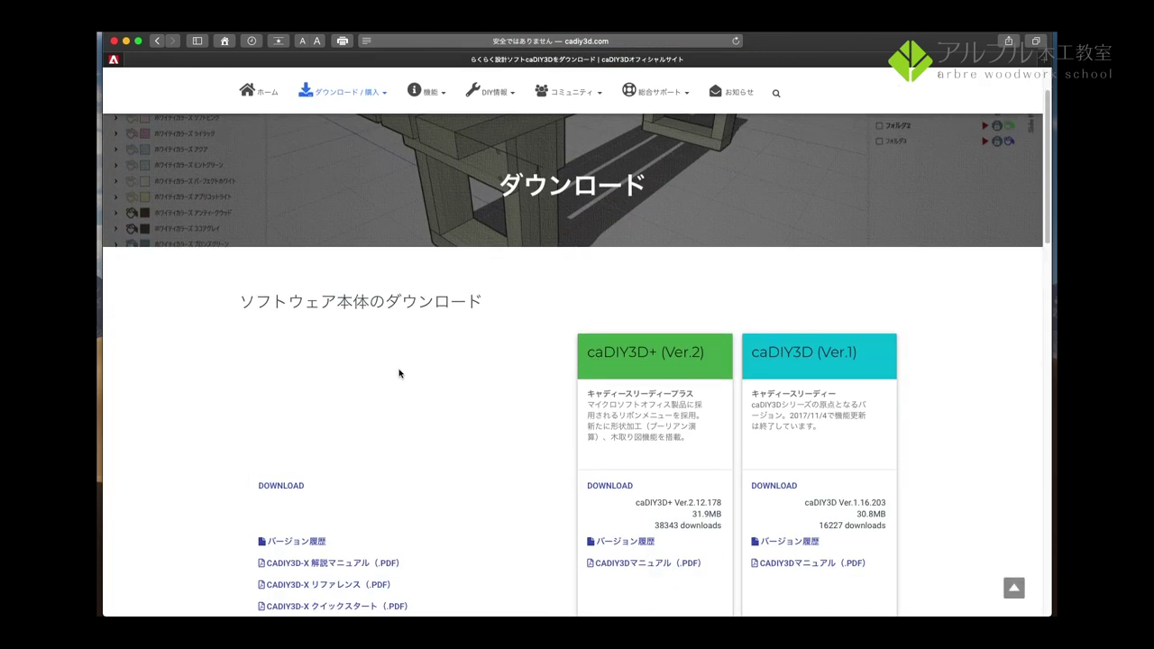
scroll(397, 339, down, 3)
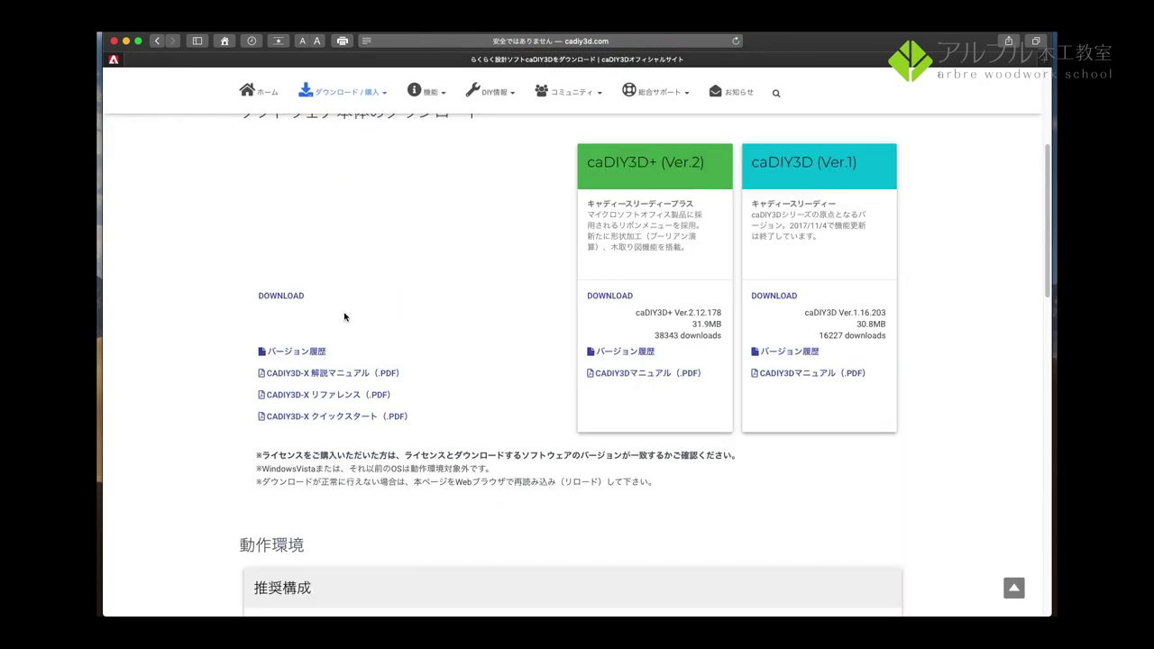
scroll(829, 266, up, 1)
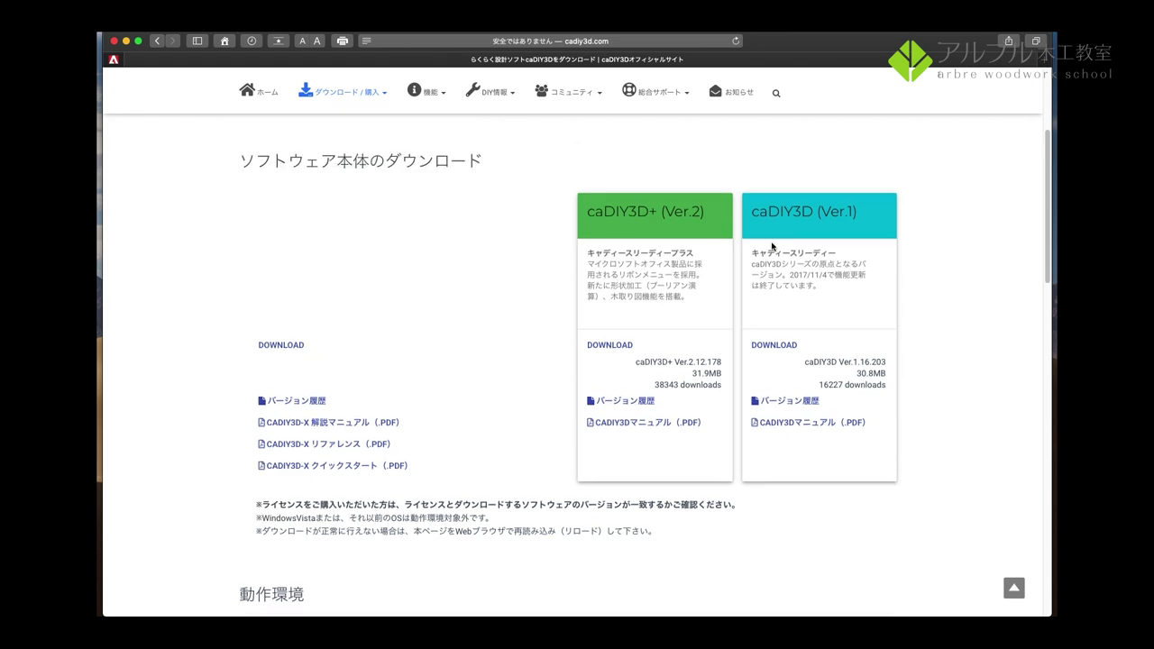
scroll(793, 253, up, 2)
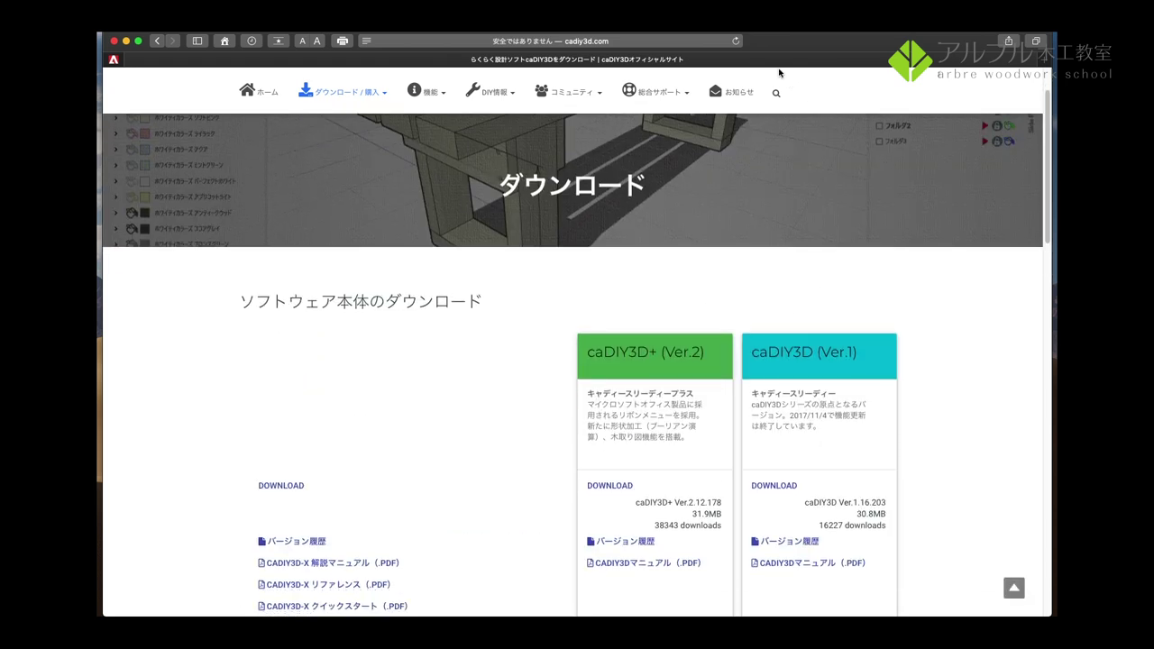
Step: Reload the download page and scroll through the three version cards
click(737, 40)
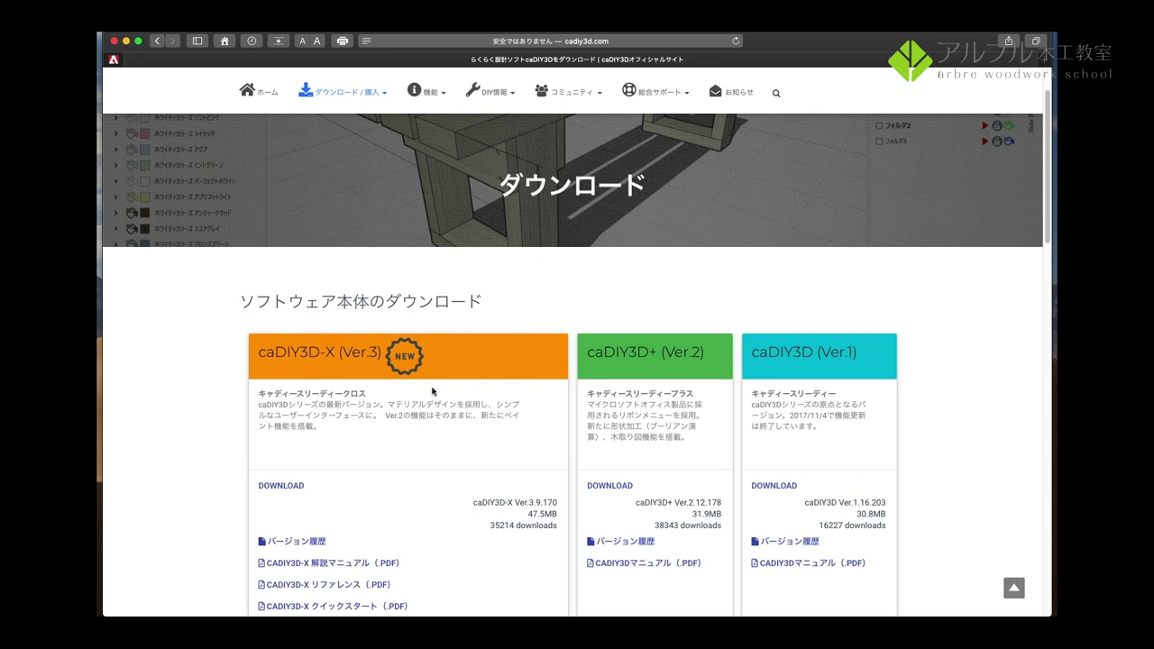
scroll(436, 389, down, 1)
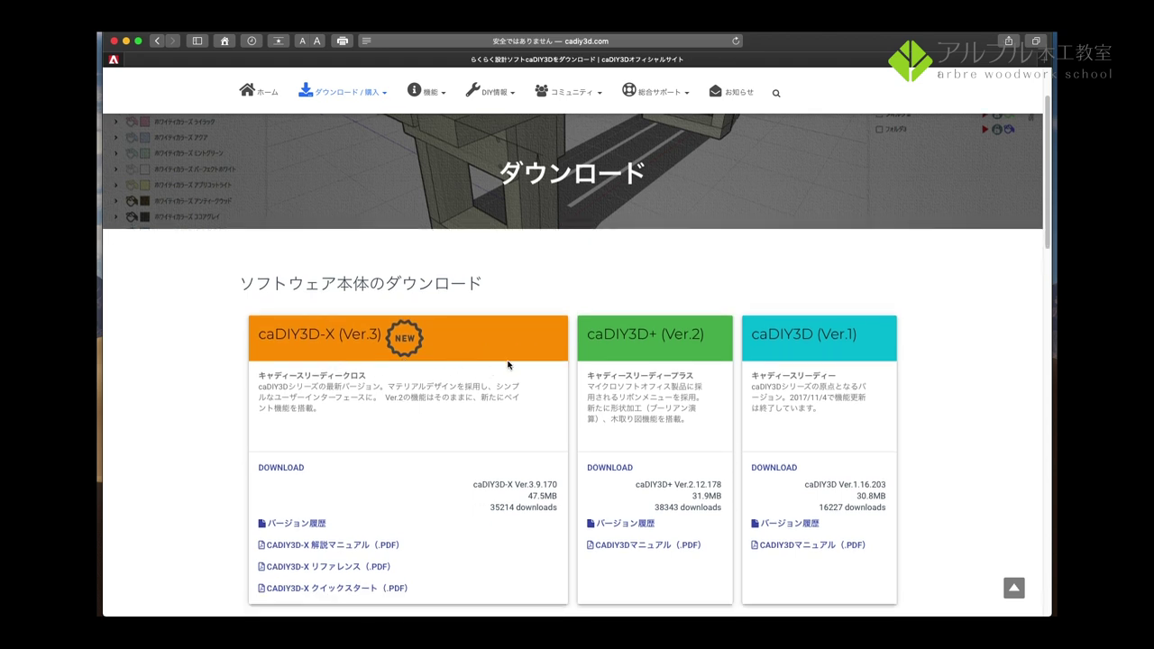
scroll(508, 365, down, 1)
scroll(508, 365, down, 1)
scroll(541, 365, down, 1)
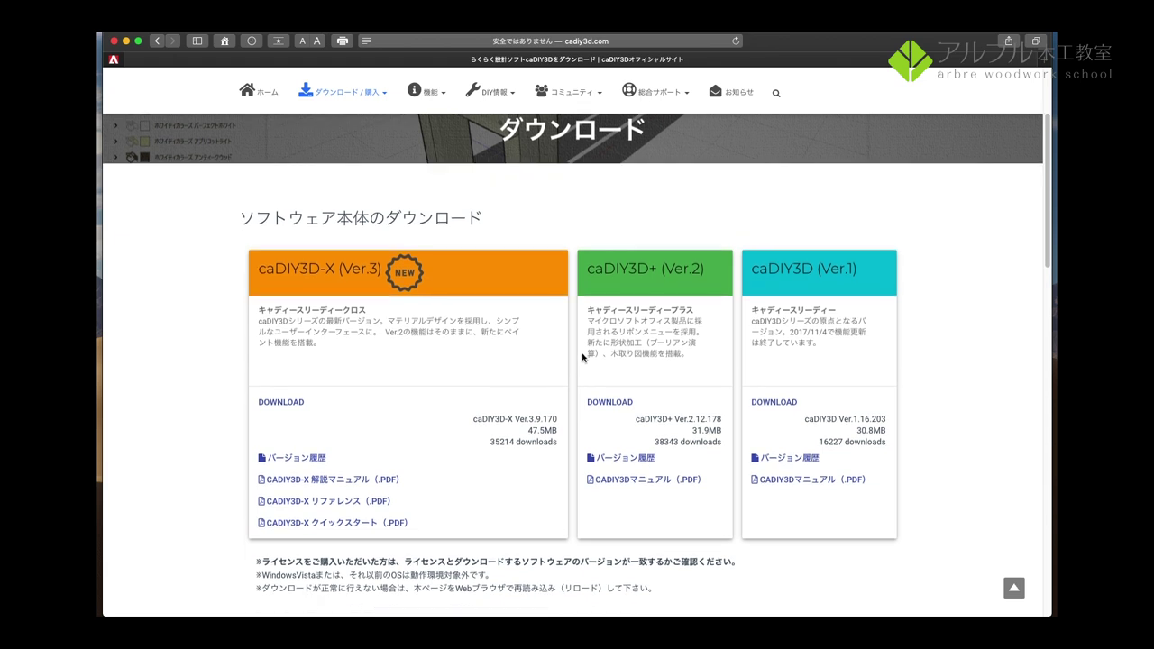
scroll(340, 284, down, 1)
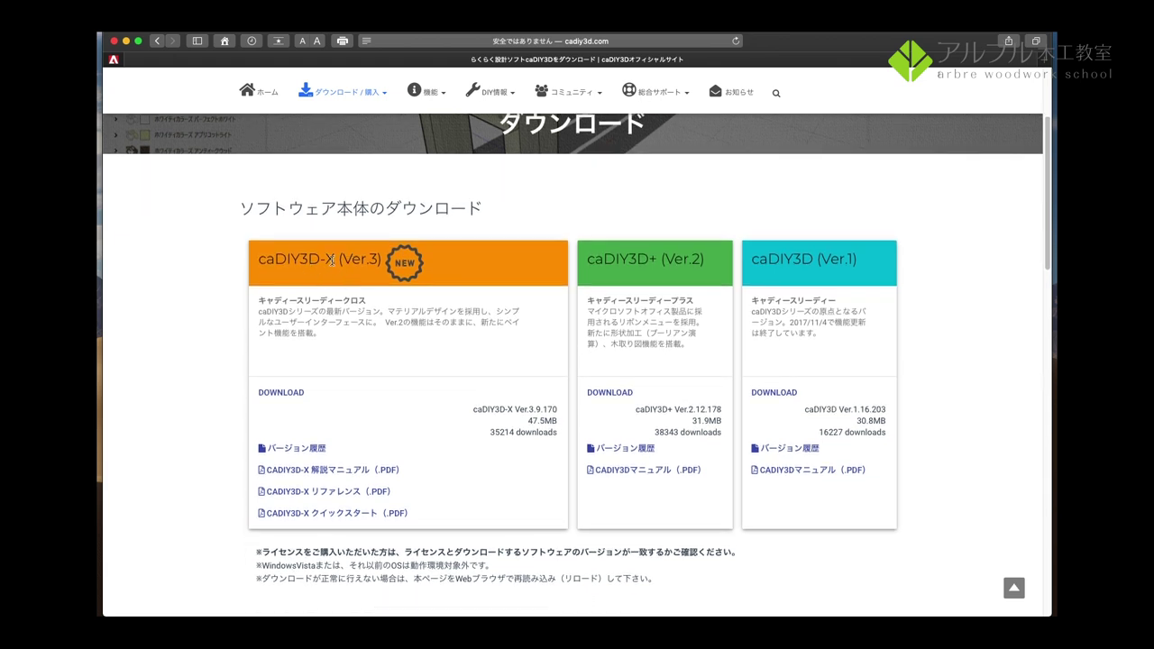
scroll(379, 281, down, 1)
scroll(443, 257, down, 5)
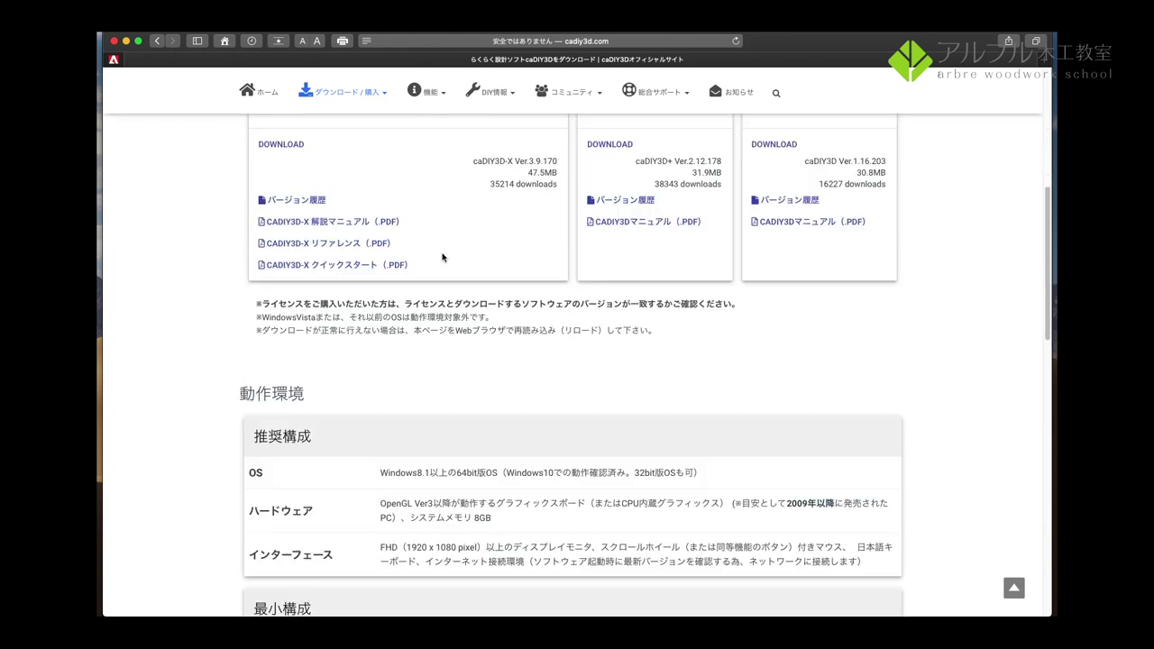
scroll(454, 266, up, 5)
scroll(454, 266, down, 1)
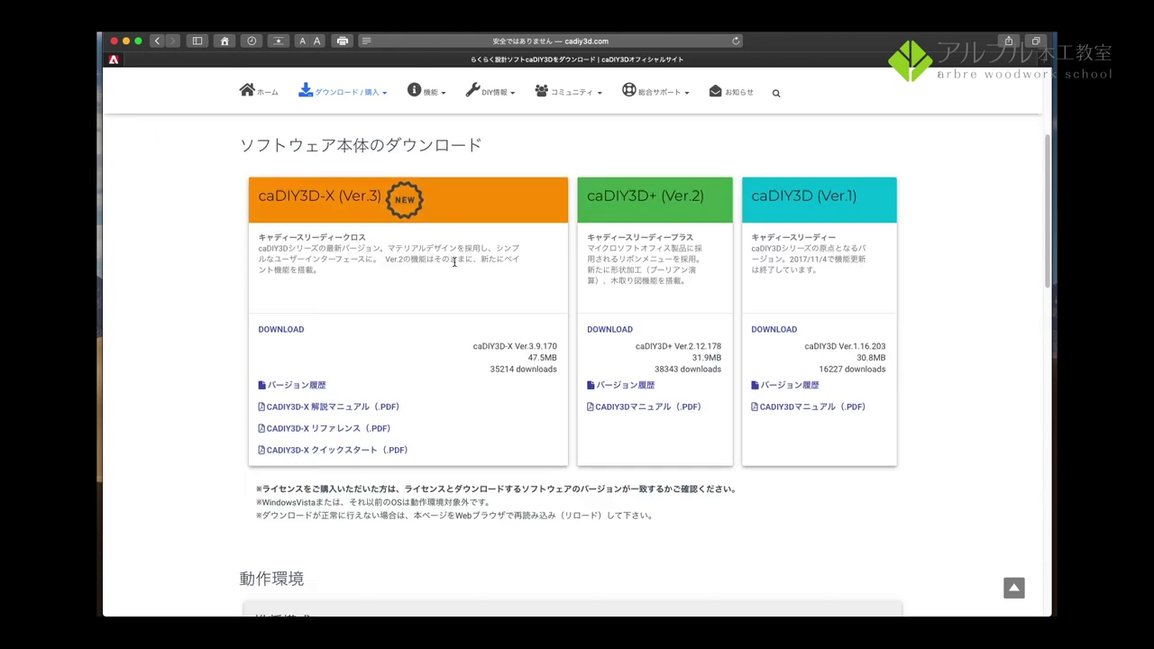
scroll(454, 261, up, 4)
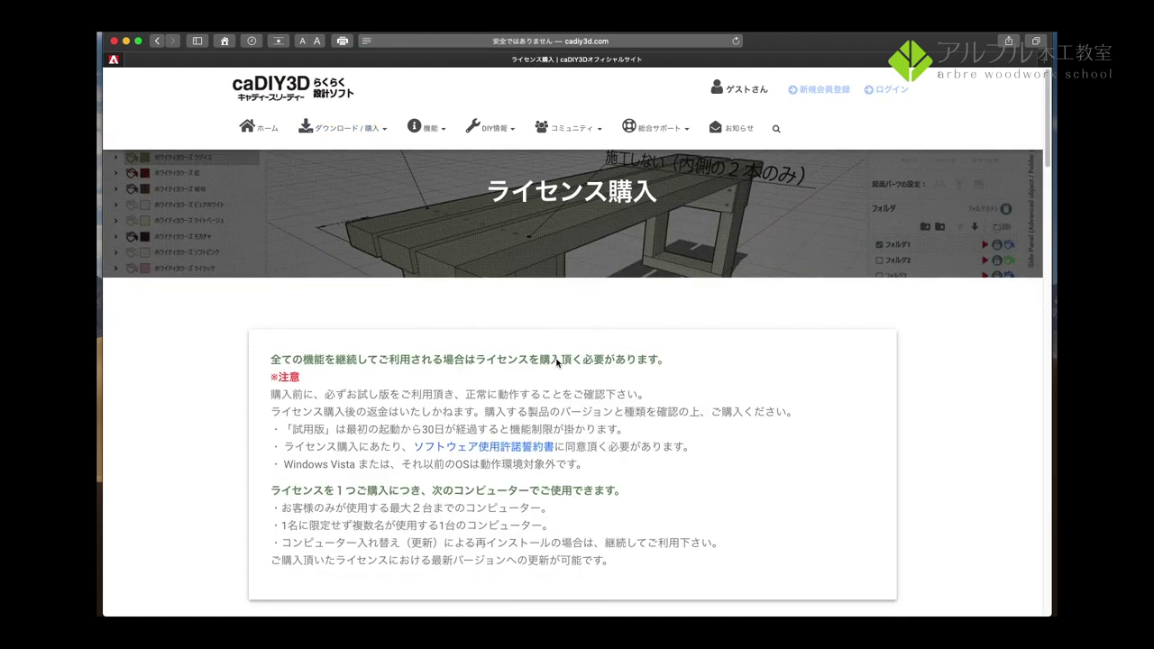
scroll(556, 356, down, 5)
scroll(556, 357, down, 5)
scroll(557, 356, down, 3)
scroll(557, 356, down, 1)
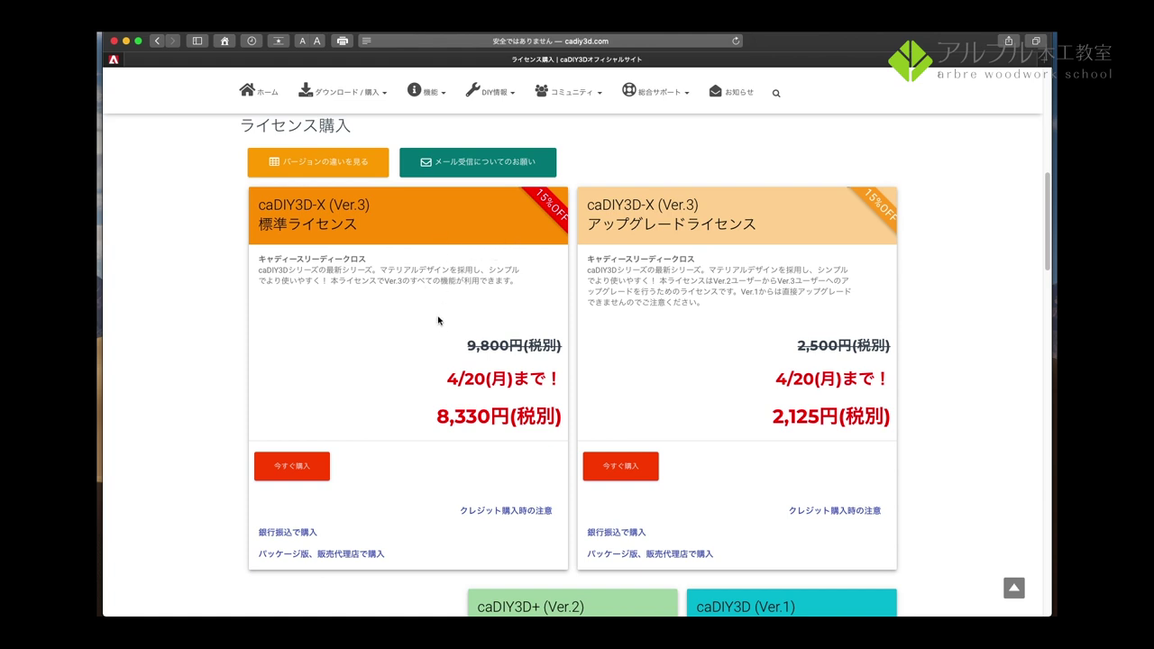
Step: Scroll through the license purchase notes and Ver.3 price cards, then back toward the top
scroll(476, 407, down, 1)
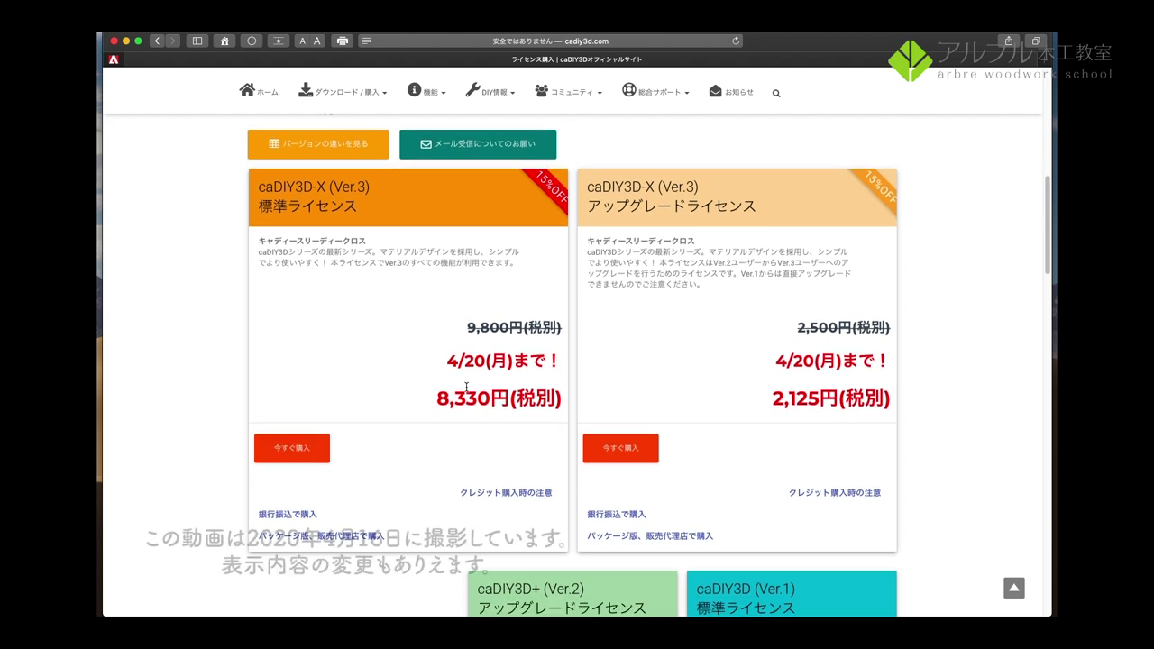
scroll(599, 349, down, 1)
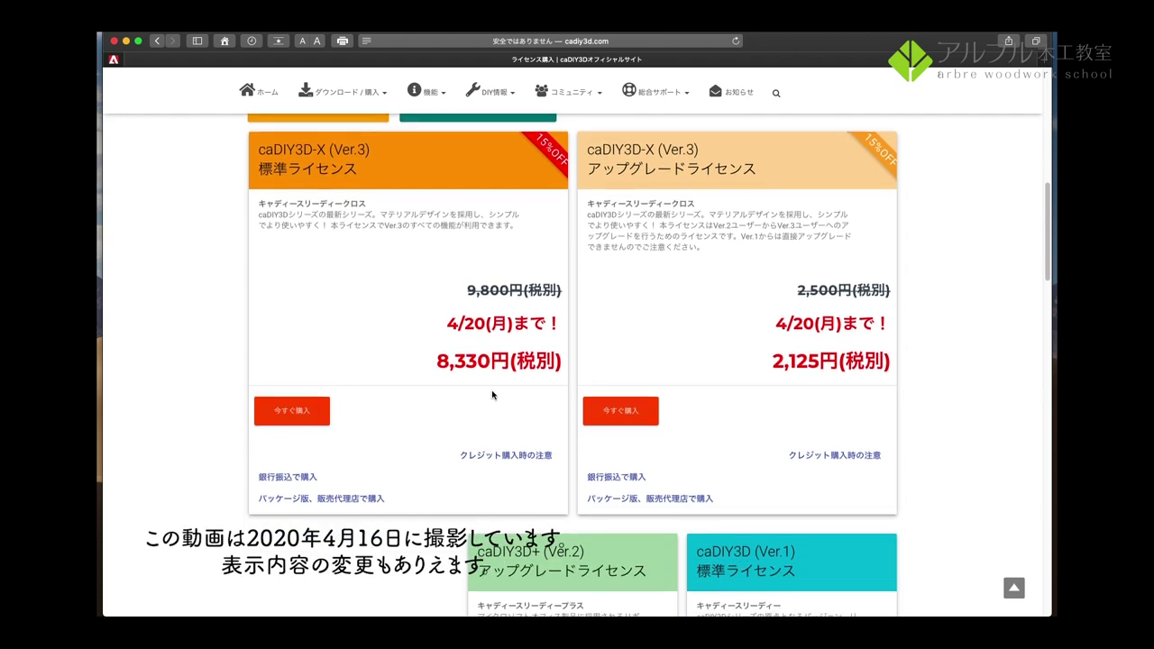
scroll(493, 396, down, 2)
scroll(493, 395, up, 1)
scroll(493, 394, up, 2)
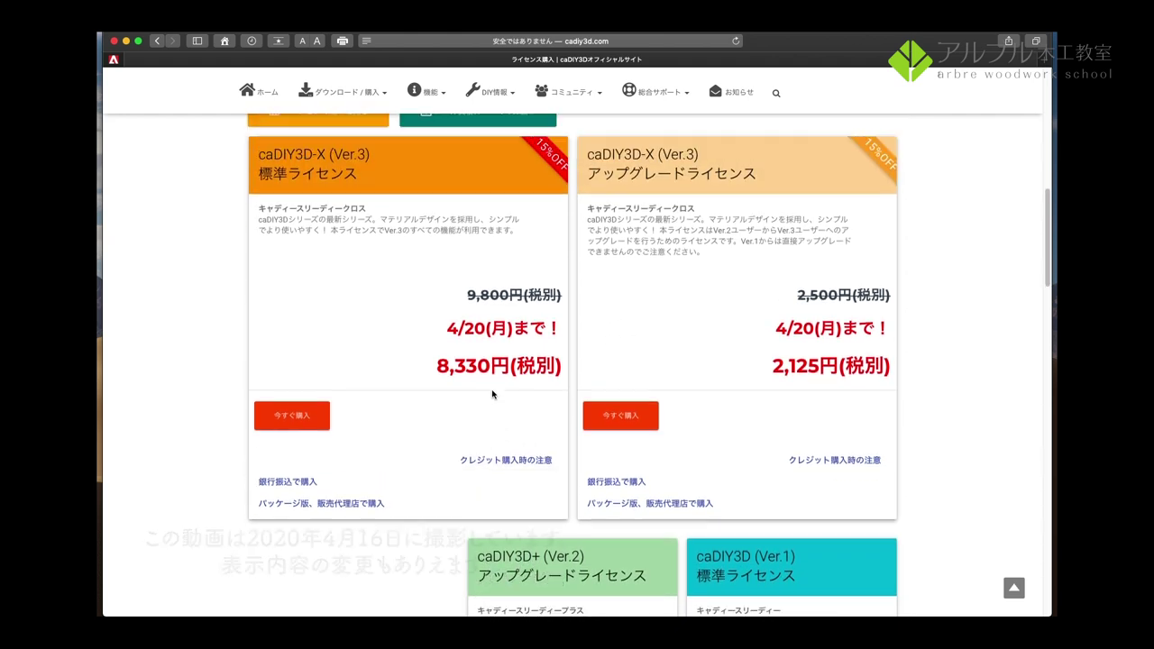
scroll(491, 391, up, 2)
scroll(492, 390, up, 1)
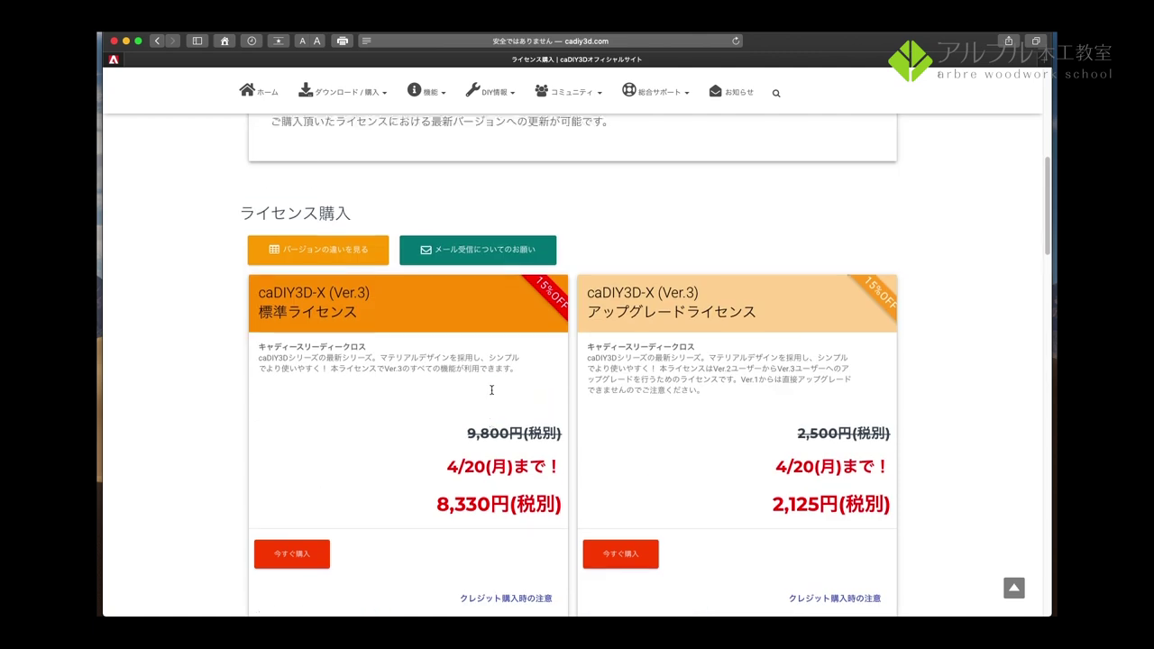
scroll(492, 390, up, 2)
scroll(491, 392, up, 2)
scroll(491, 394, up, 1)
scroll(491, 394, up, 1)
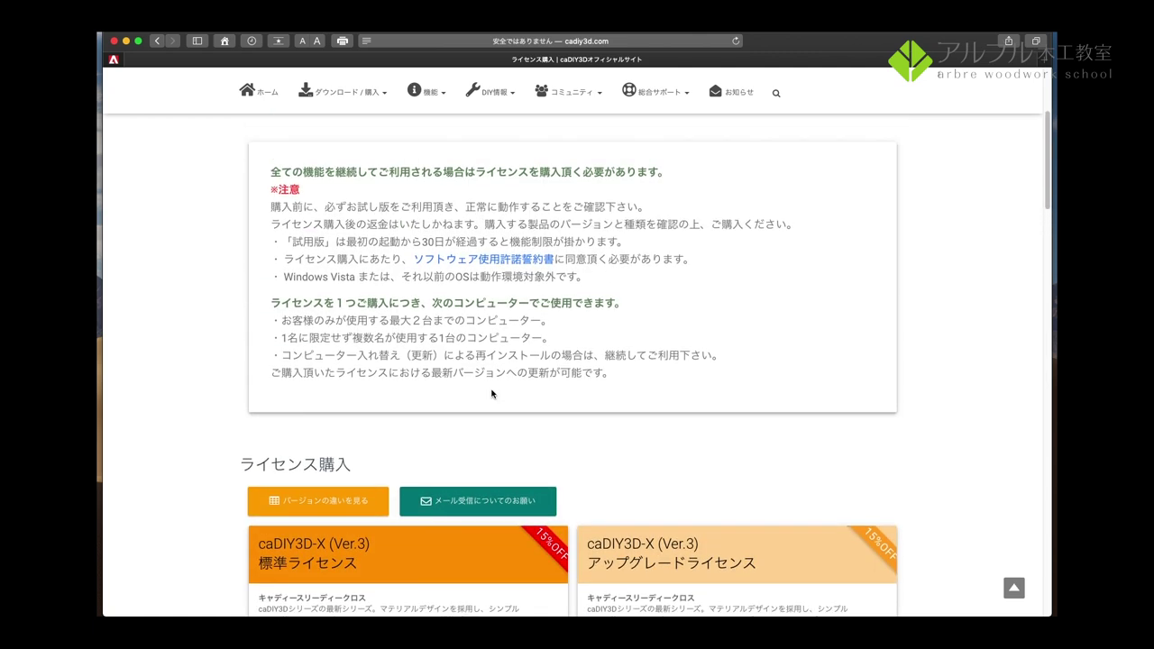
scroll(491, 395, up, 2)
scroll(492, 394, up, 1)
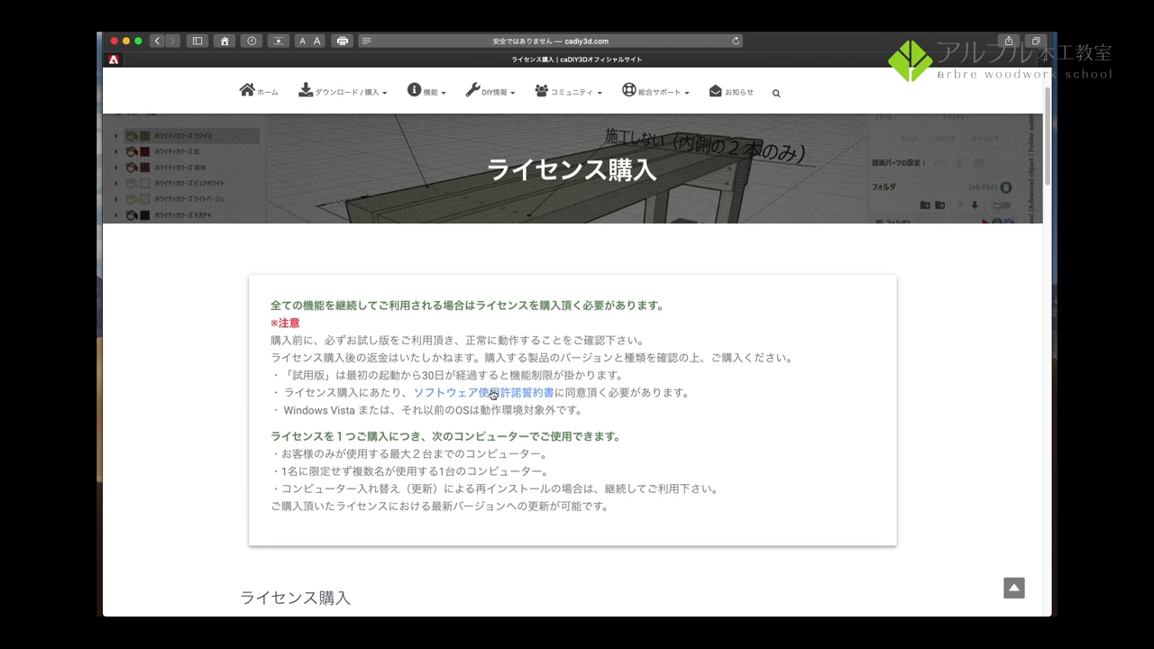
scroll(531, 279, down, 1)
scroll(532, 284, down, 6)
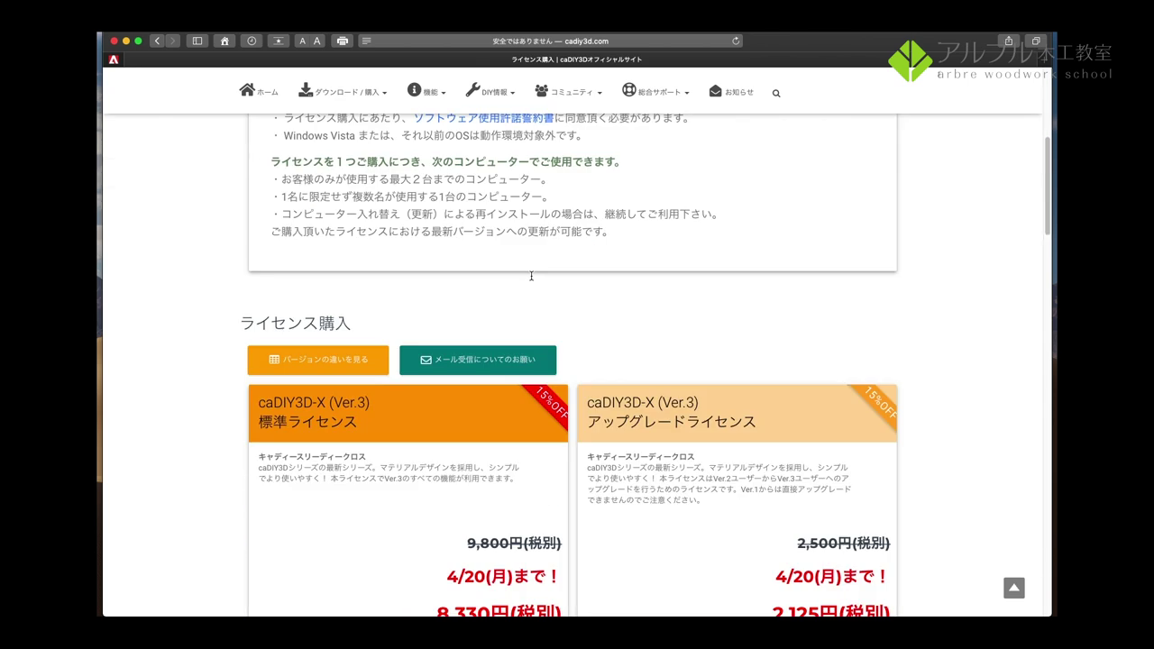
scroll(485, 530, down, 1)
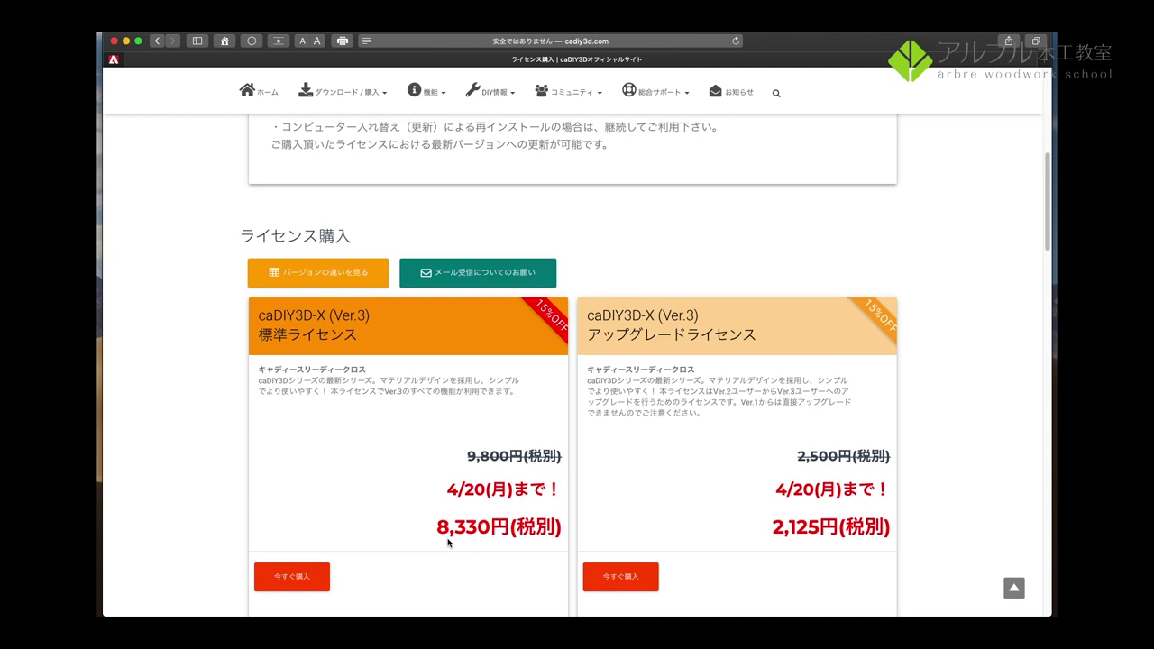
scroll(494, 449, up, 8)
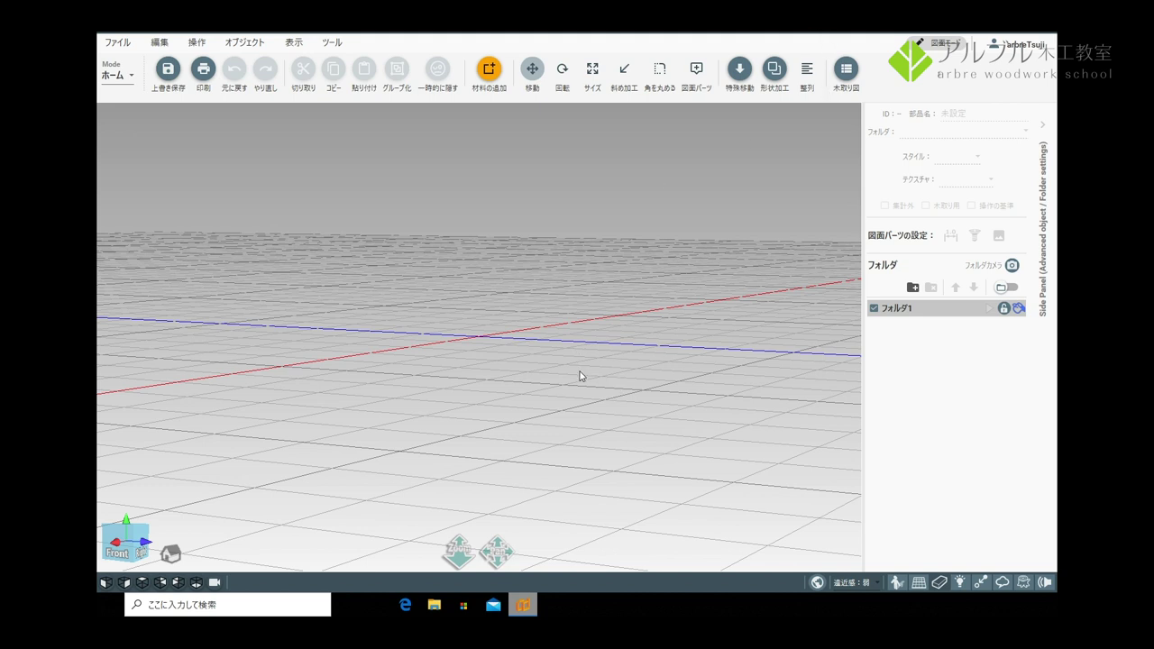
right_drag(582, 379, 585, 393)
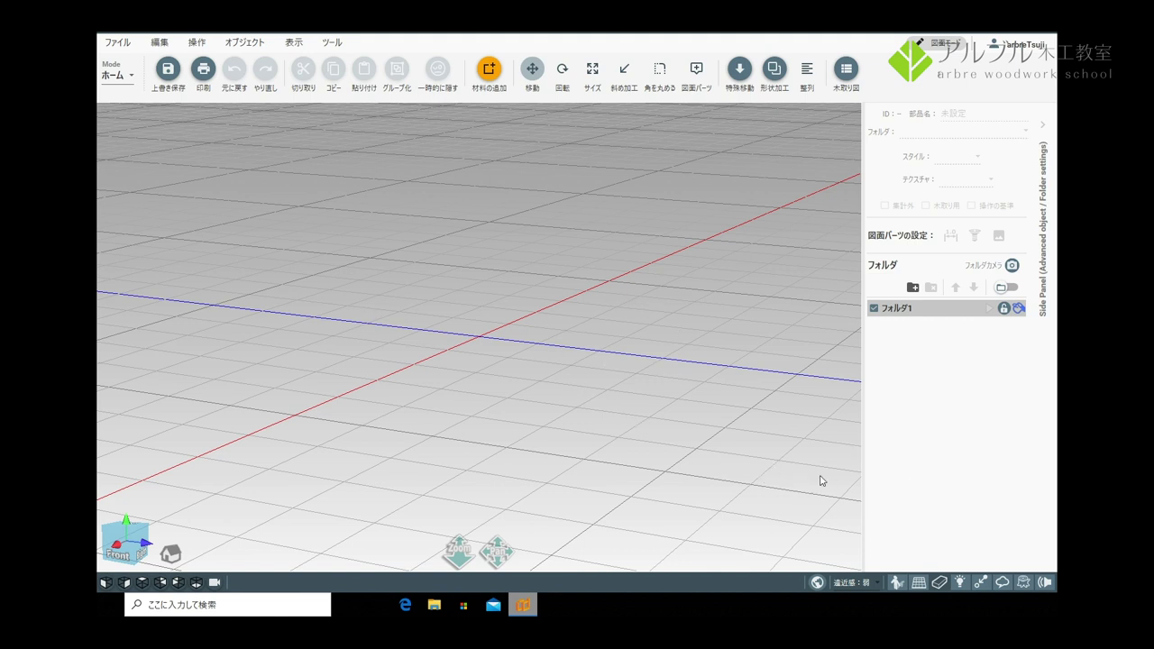
middle_drag(528, 320, 543, 459)
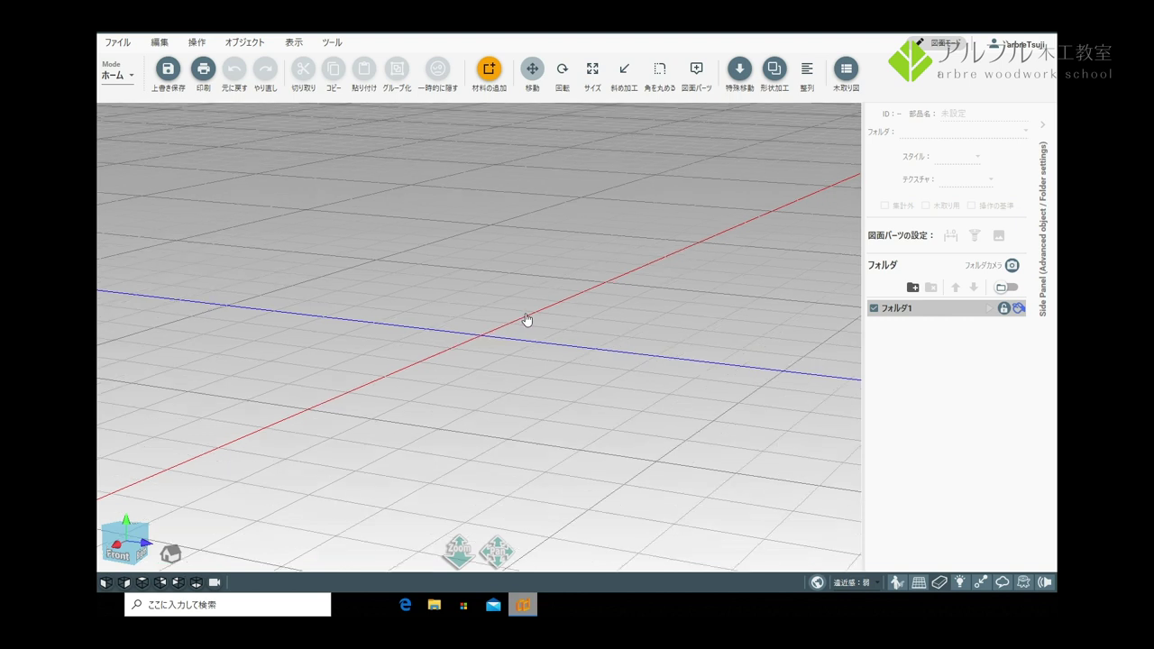
middle_drag(553, 405, 598, 319)
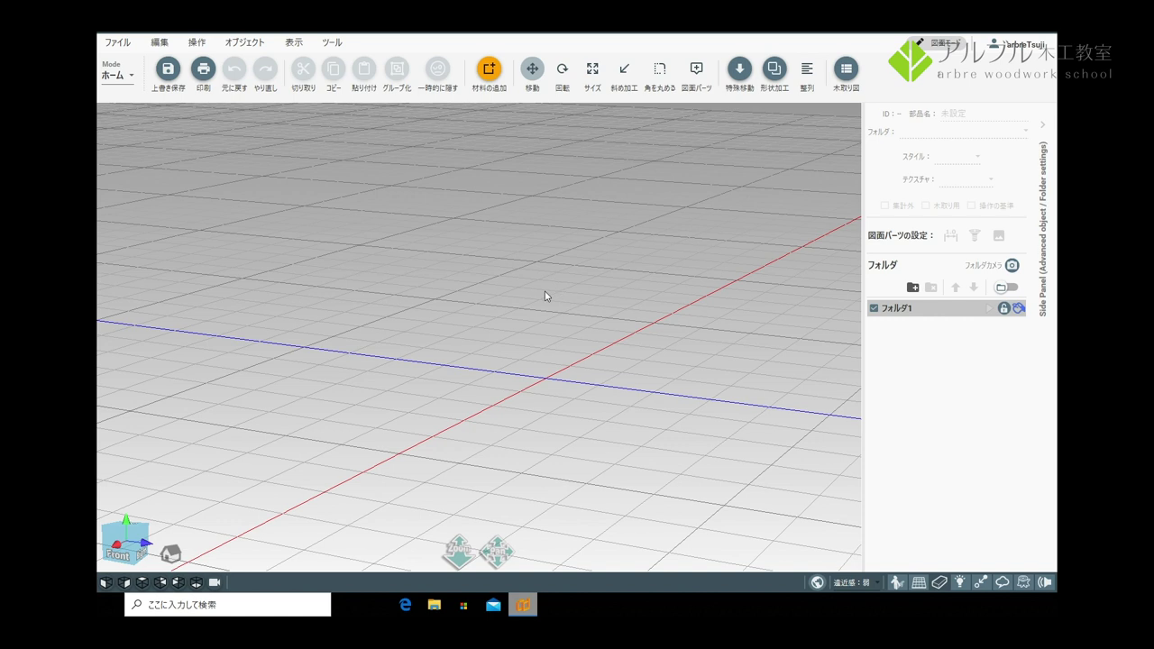
mouse_move(608, 345)
middle_down()
mouse_move(572, 386)
mouse_move(548, 319)
mouse_move(591, 359)
mouse_move(634, 289)
mouse_move(683, 297)
mouse_move(618, 304)
middle_up()
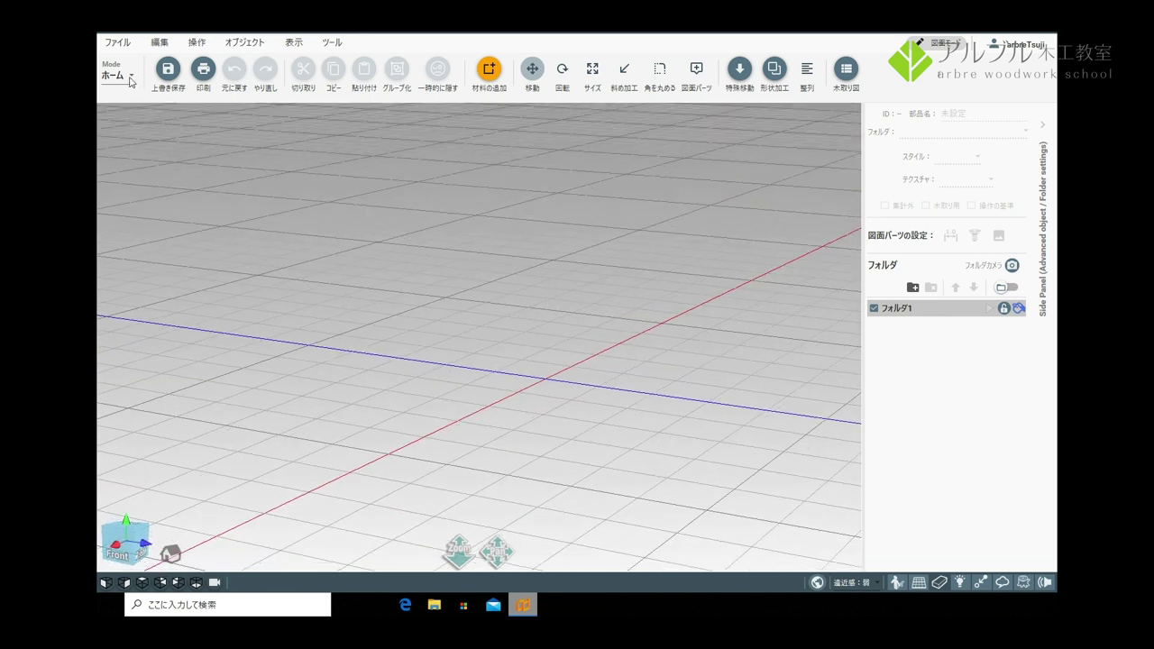
click(130, 81)
click(217, 167)
Step: Add an SPF 2x4材 board (38 x 89 x 1820 mm) from the material list to the scene
click(490, 72)
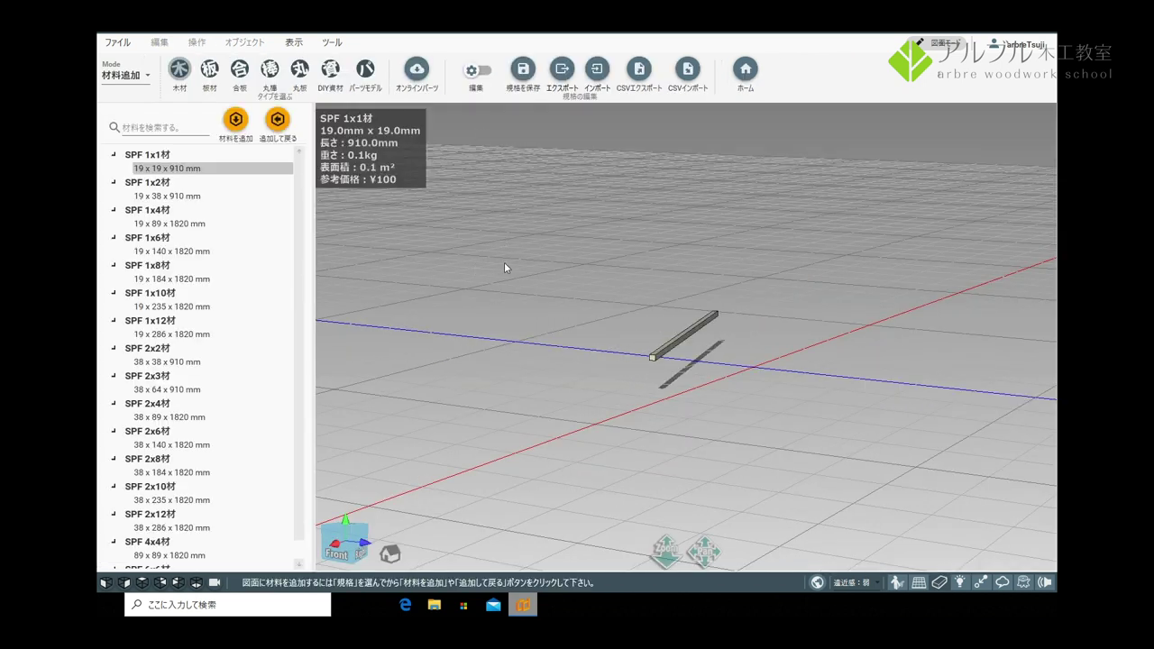
scroll(191, 270, down, 1)
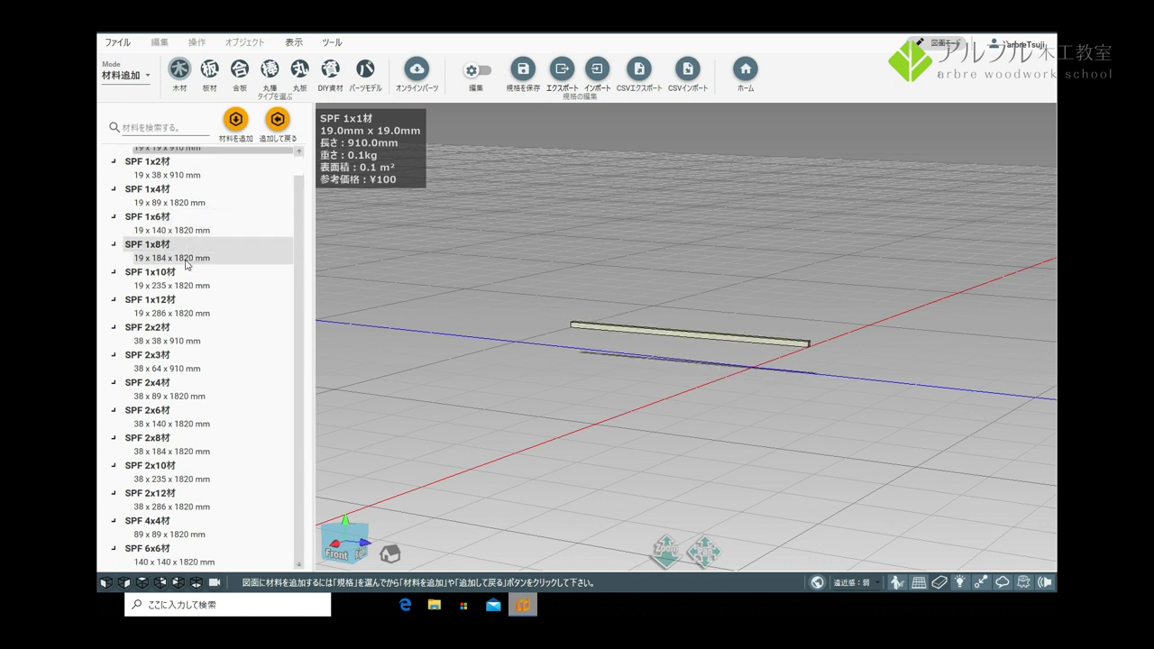
scroll(191, 282, up, 1)
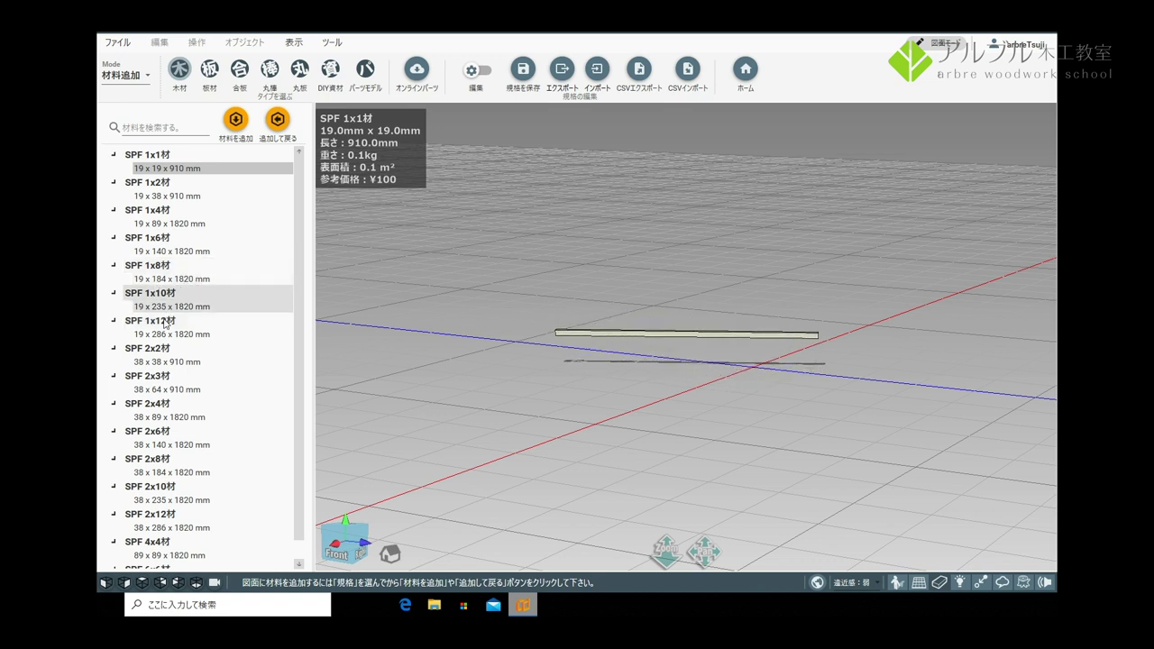
scroll(167, 407, down, 1)
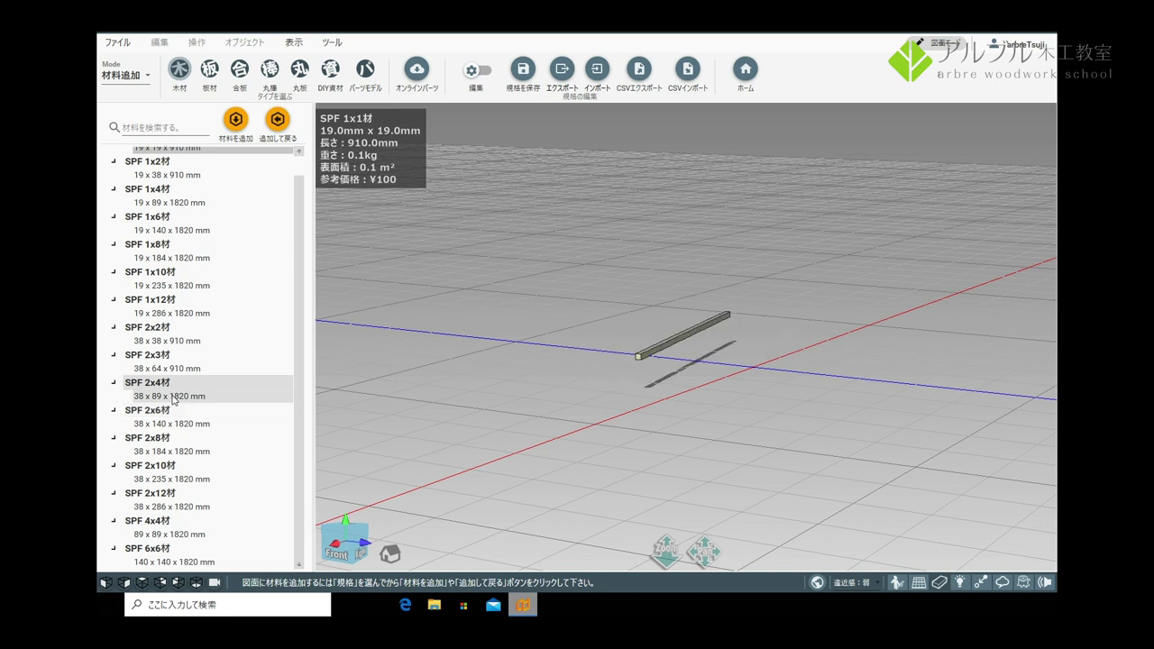
click(173, 398)
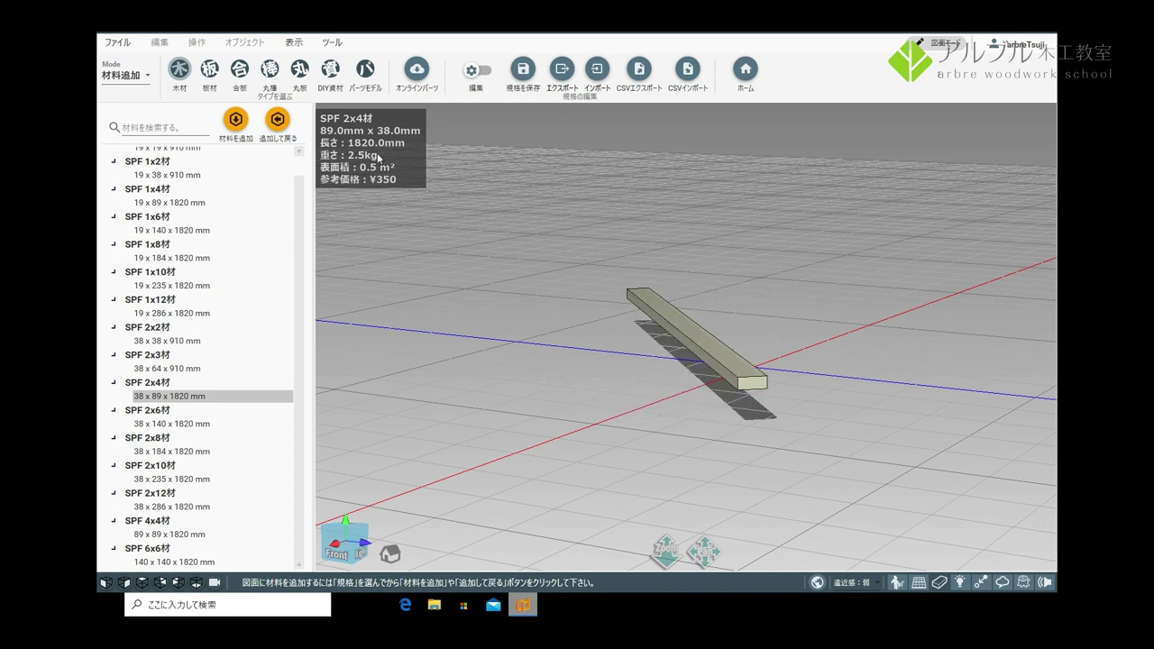
click(285, 120)
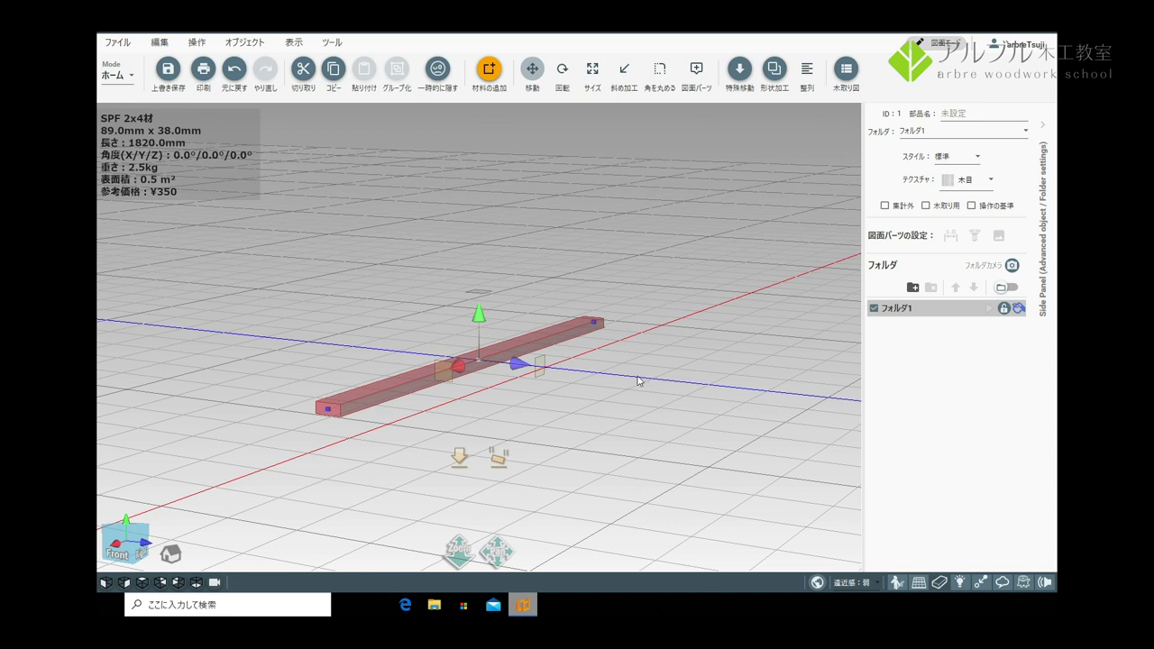
Step: Rotate the 2x4 board 90° so it stands vertically
mouse_move(638, 381)
middle_down()
mouse_move(571, 409)
mouse_move(590, 381)
mouse_move(611, 400)
middle_up()
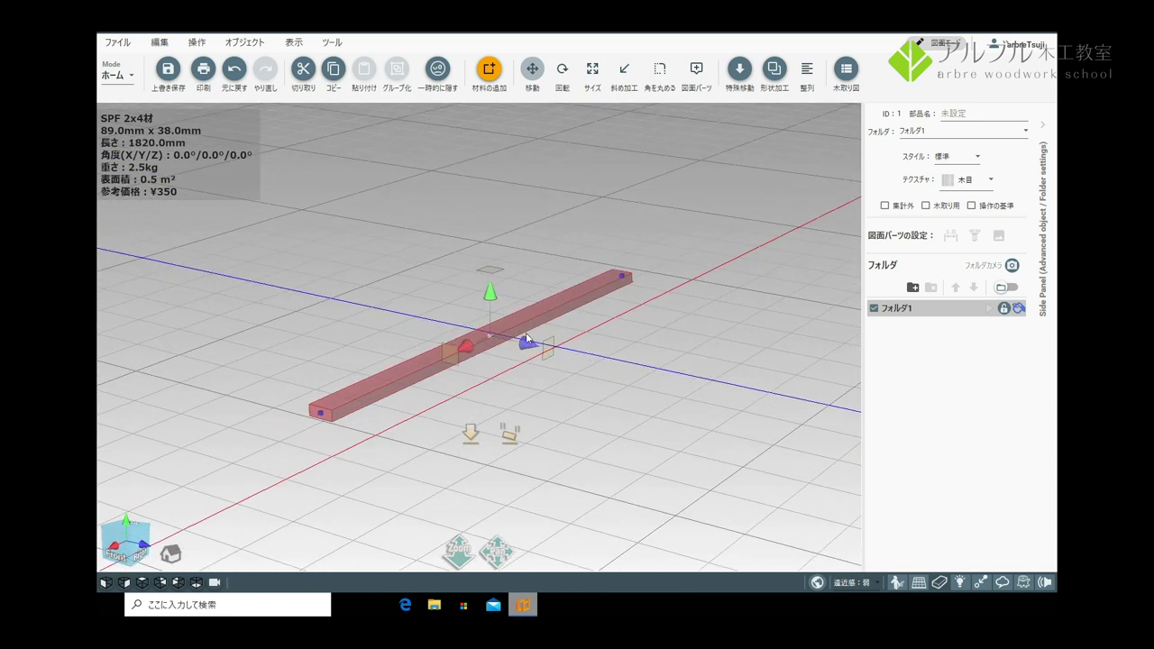
click(577, 299)
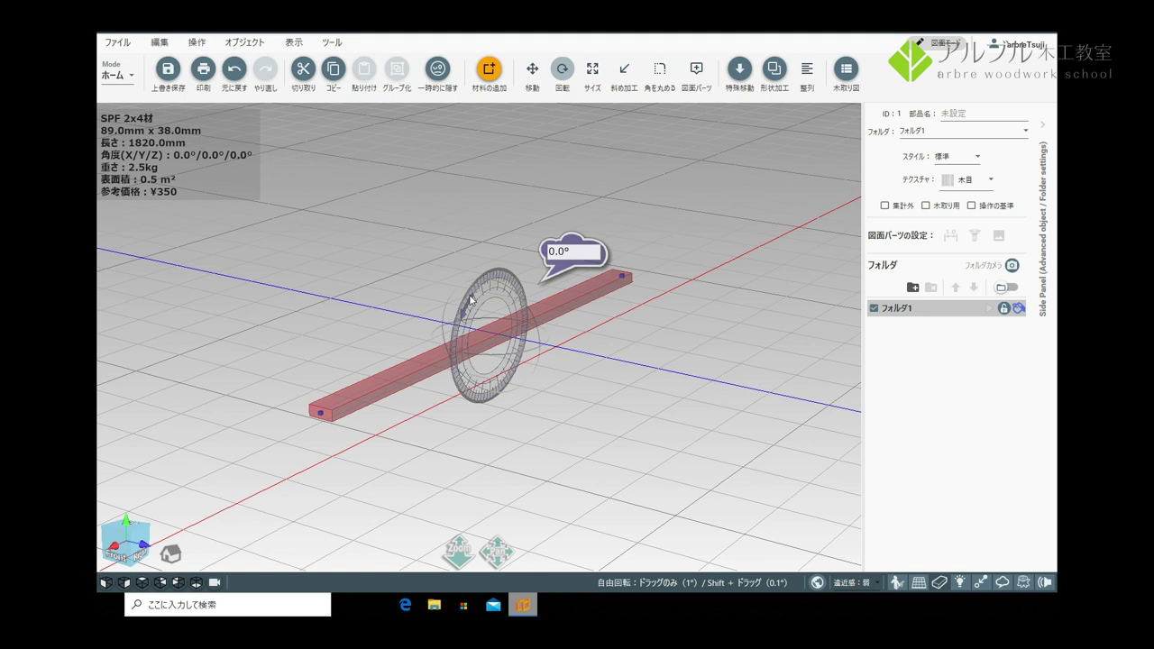
drag(469, 301, 431, 291)
click(523, 293)
scroll(524, 293, down, 5)
Step: Set the upright post onto the ground with 特殊移動, then select and copy it
drag(668, 348, 806, 201)
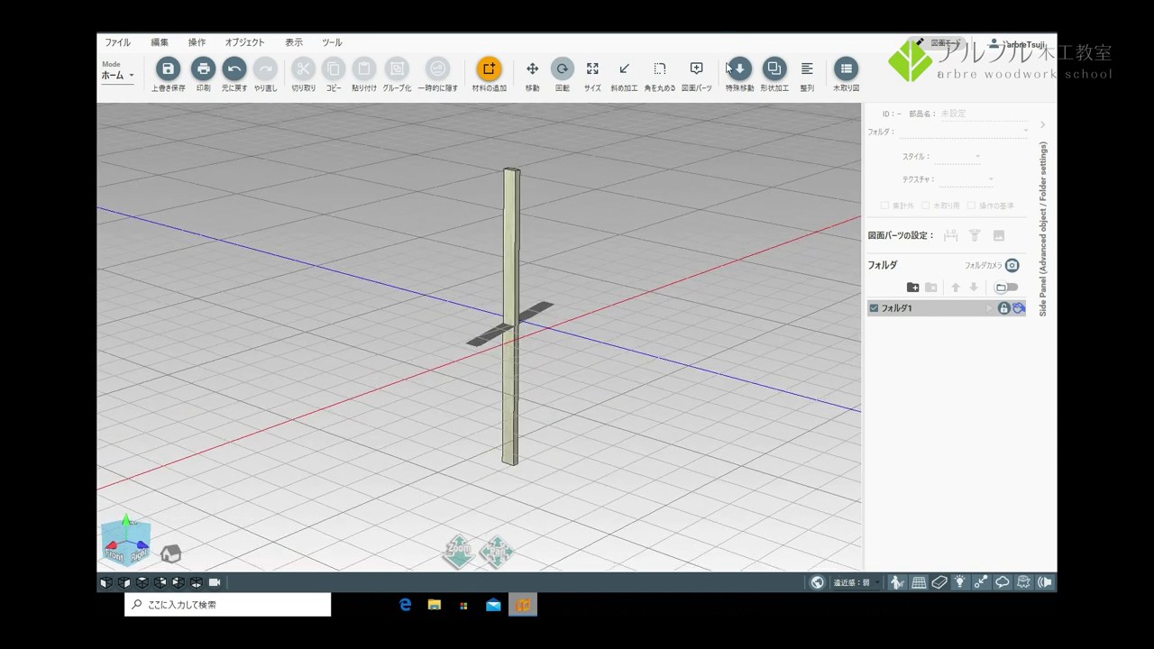
click(737, 118)
click(741, 70)
click(742, 105)
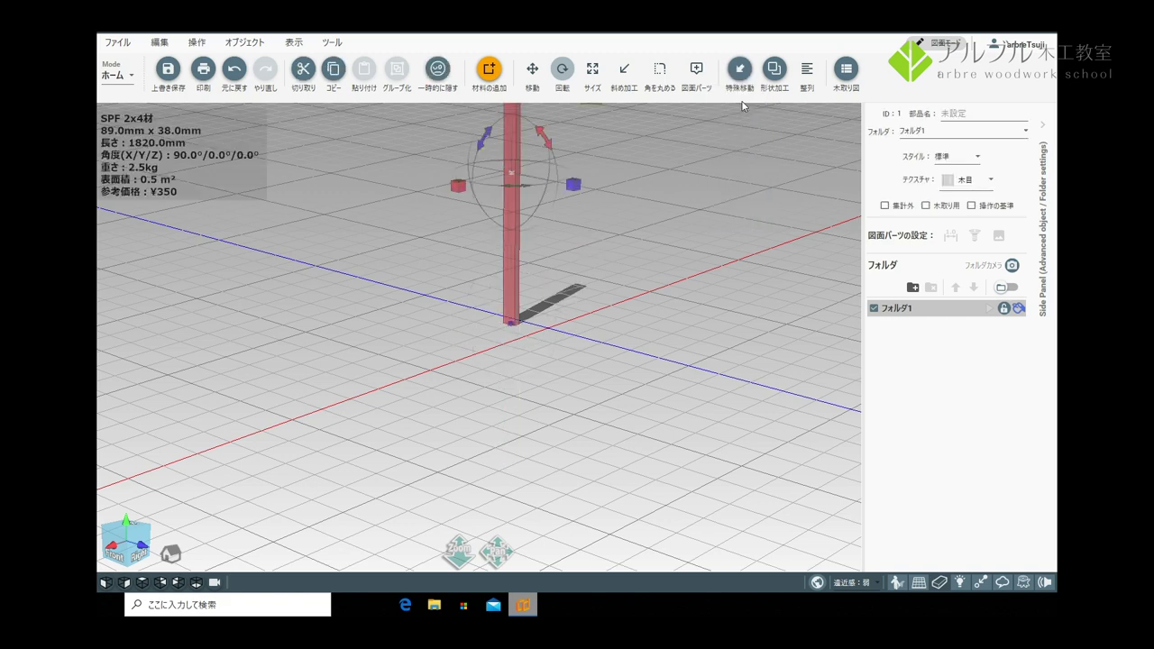
click(657, 352)
middle_drag(657, 353, 592, 332)
middle_drag(568, 273, 559, 301)
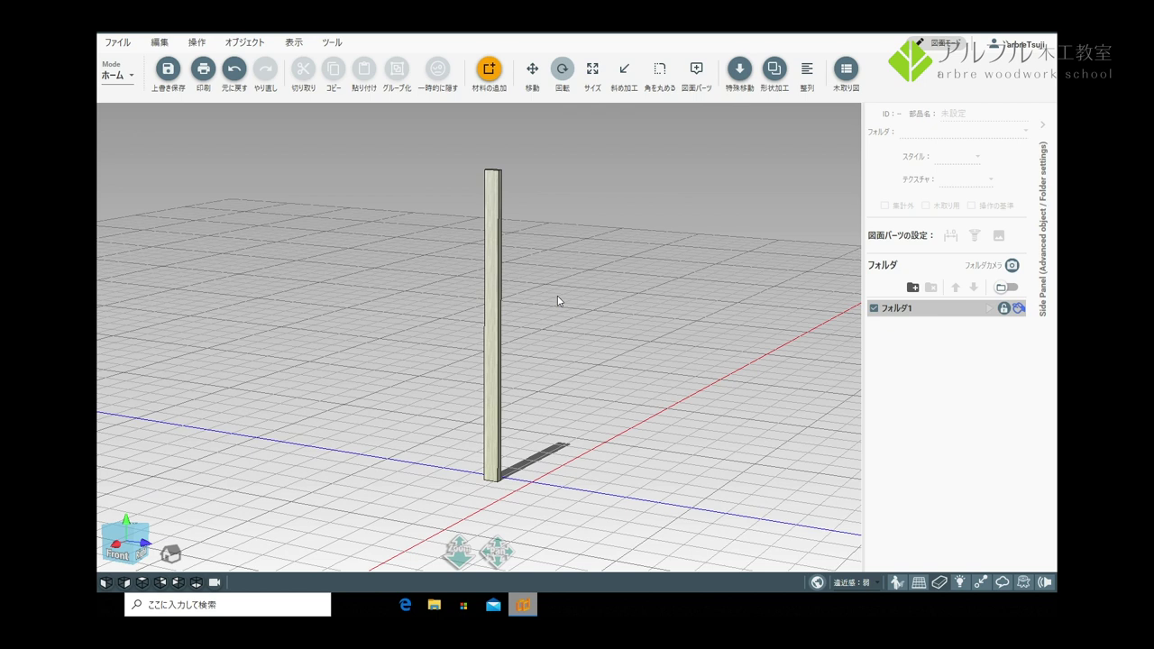
click(498, 334)
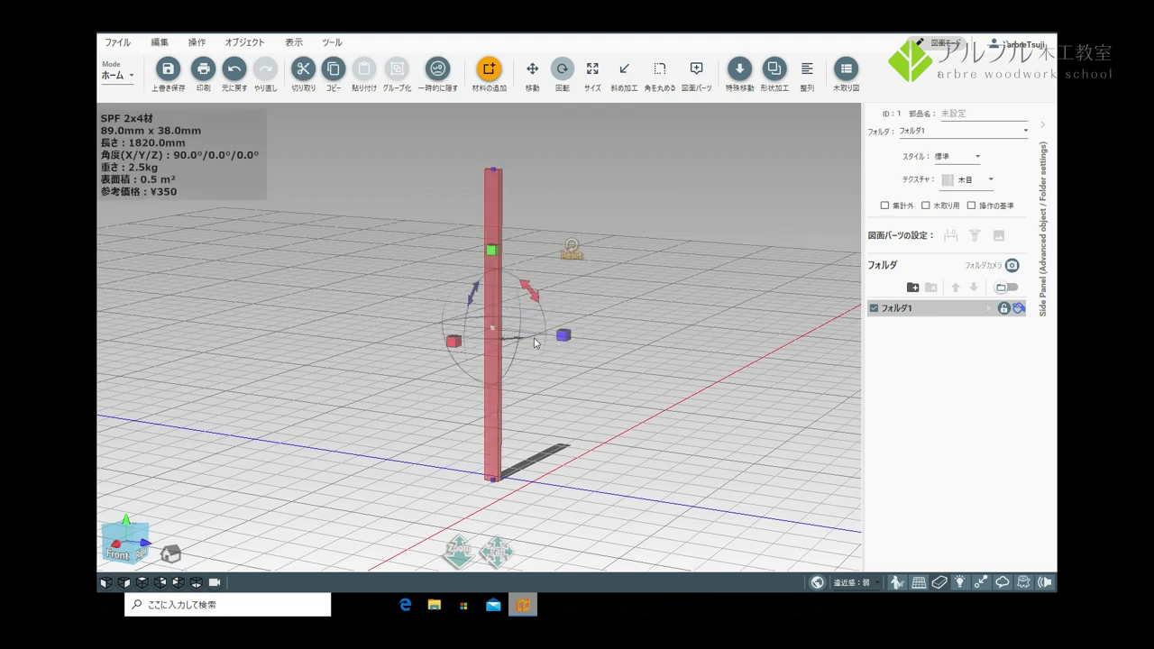
key(ctrl+c)
Step: Paste a copy of the post and move it about 1214 mm to the right
key(ctrl+v)
drag(533, 333, 760, 348)
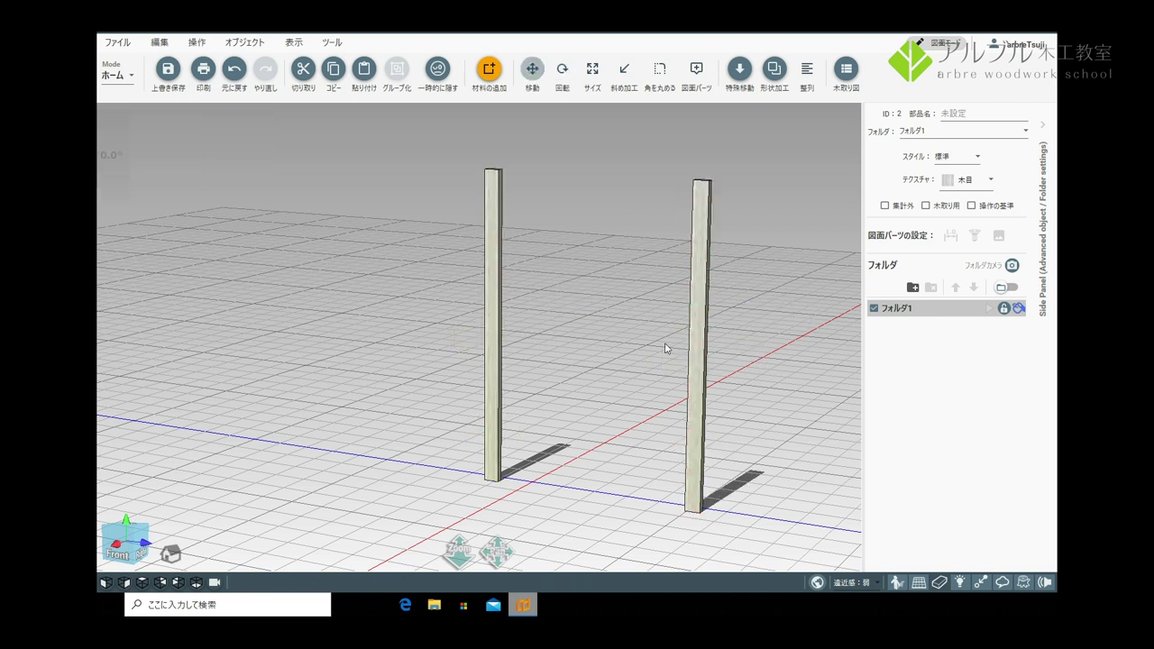
click(314, 353)
middle_drag(506, 353, 536, 351)
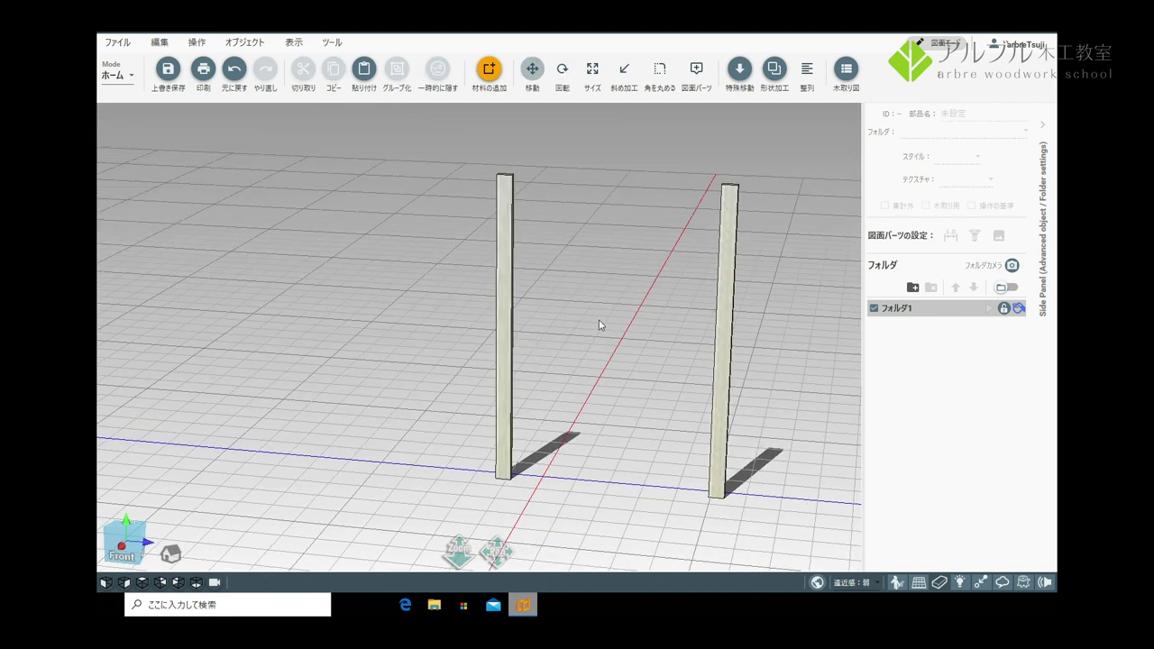
Step: Paste another post copy, rotate it 90° horizontal, and lay it across both post tops
drag(583, 305, 474, 374)
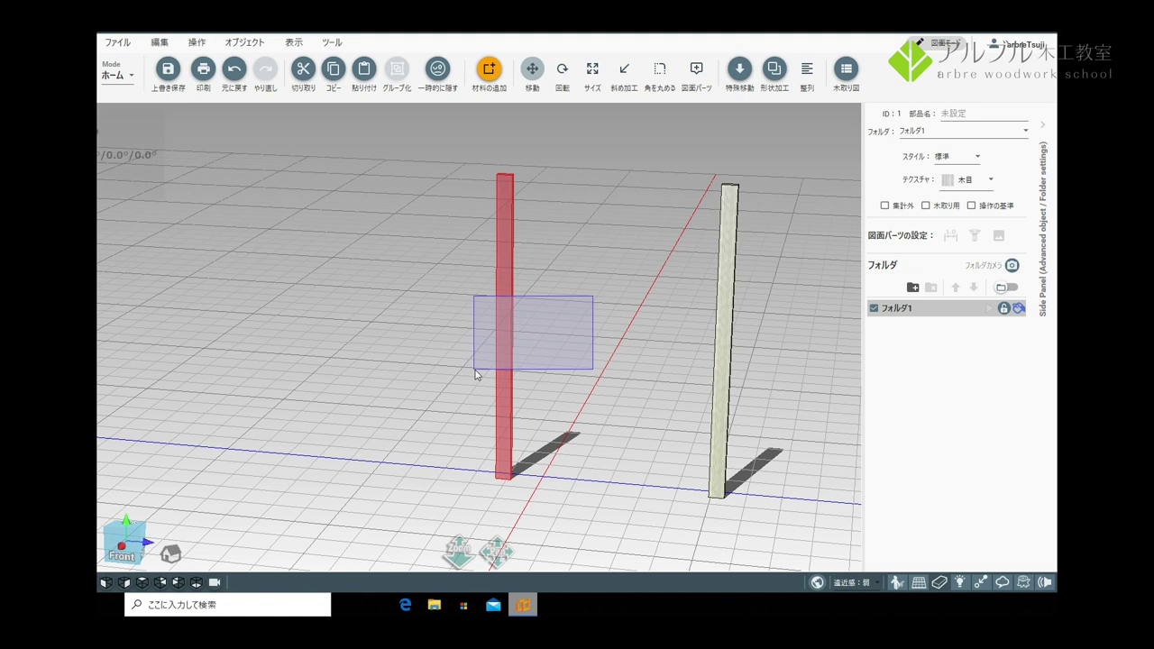
key(ctrl+c)
key(ctrl+v)
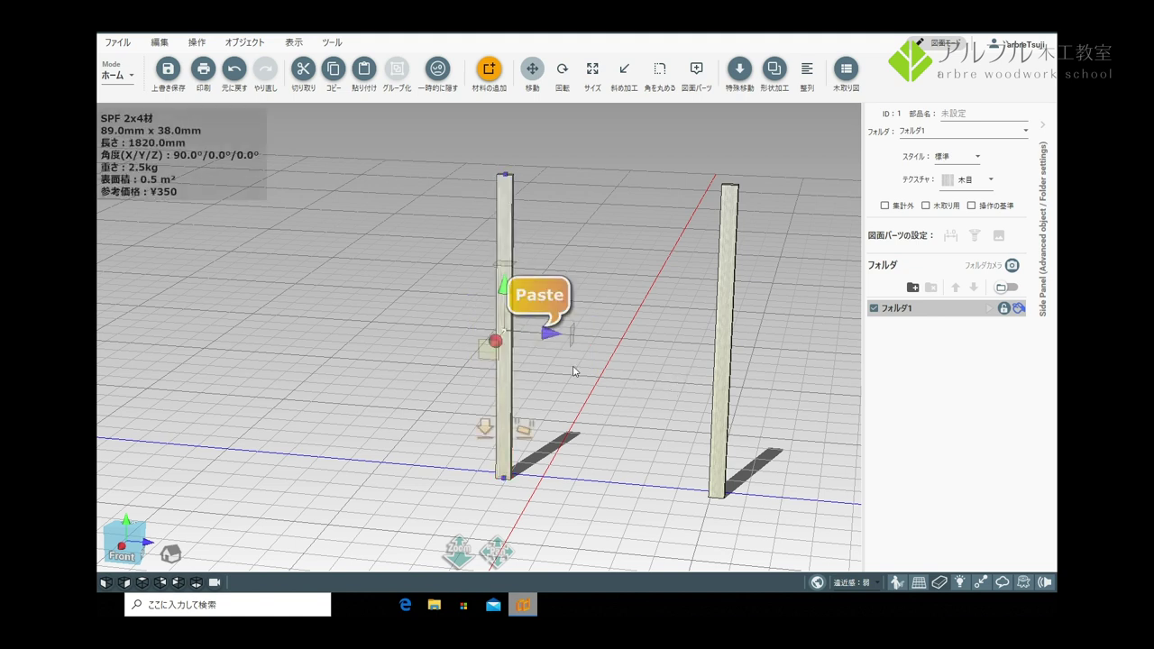
key(r)
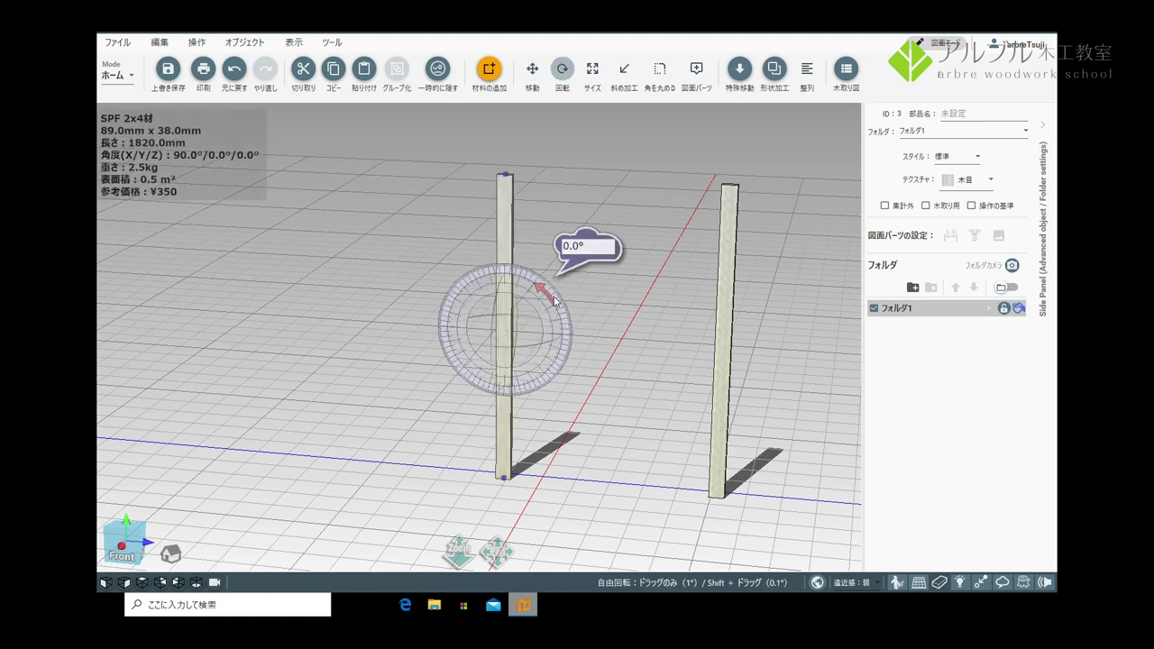
drag(554, 301, 473, 372)
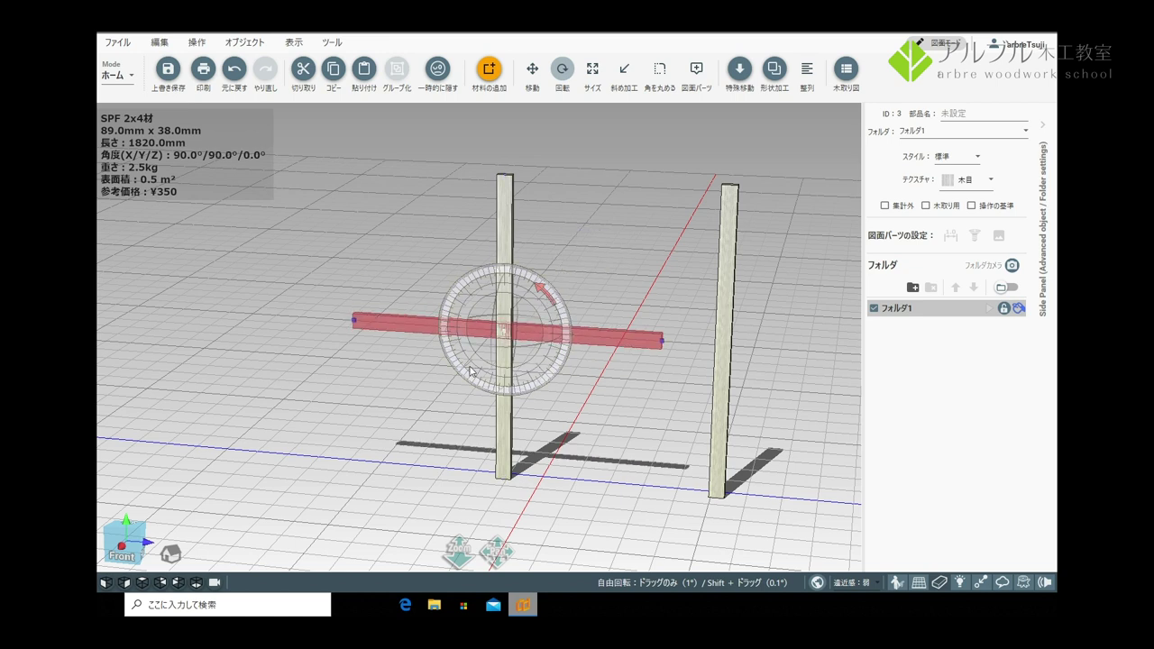
click(478, 327)
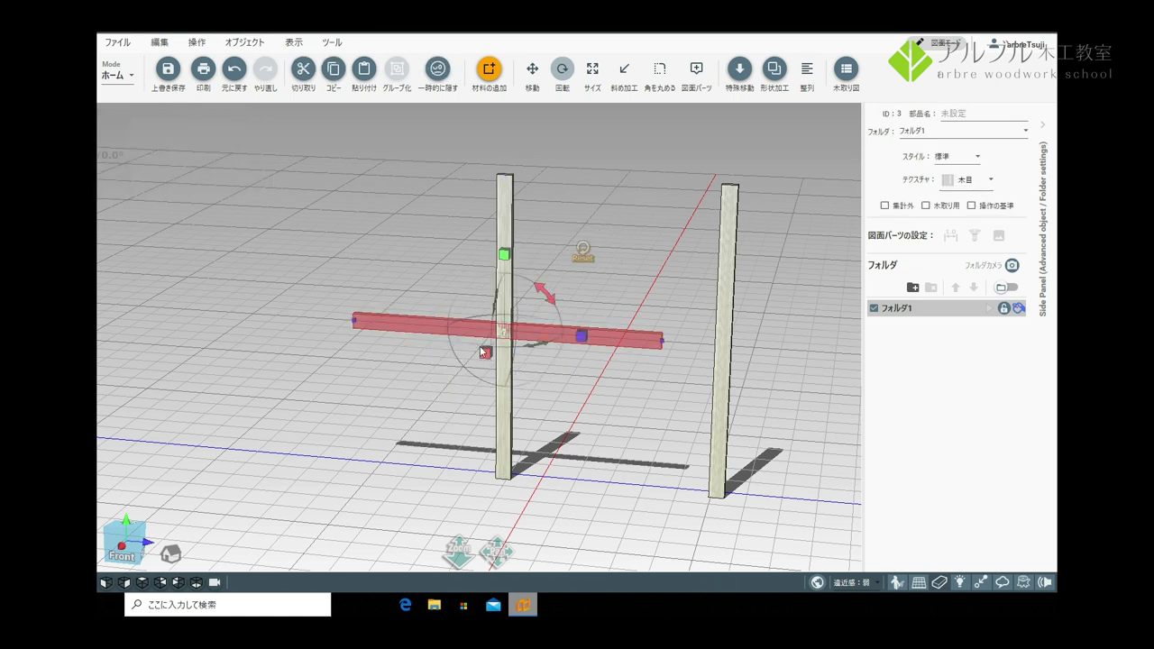
mouse_move(535, 336)
mouse_down()
mouse_move(728, 336)
mouse_move(685, 333)
mouse_move(674, 149)
mouse_up()
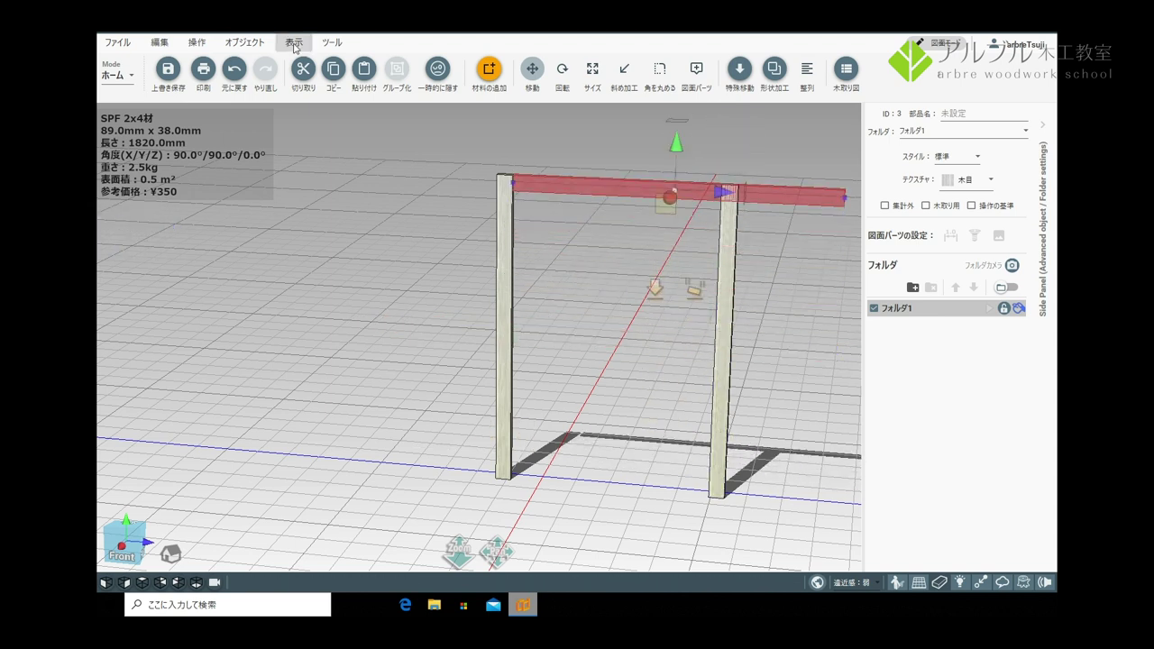
click(736, 240)
middle_drag(587, 261, 606, 263)
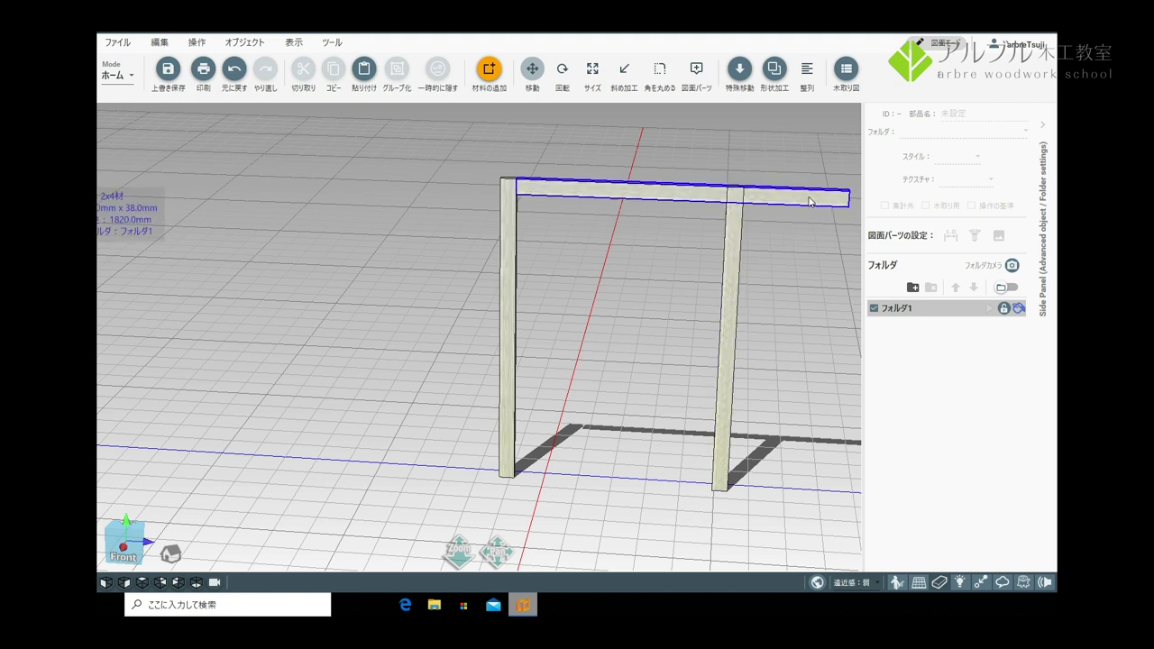
Step: Drag the top board's end to shorten it from 1820 mm to 800 mm, then reselect it
click(818, 205)
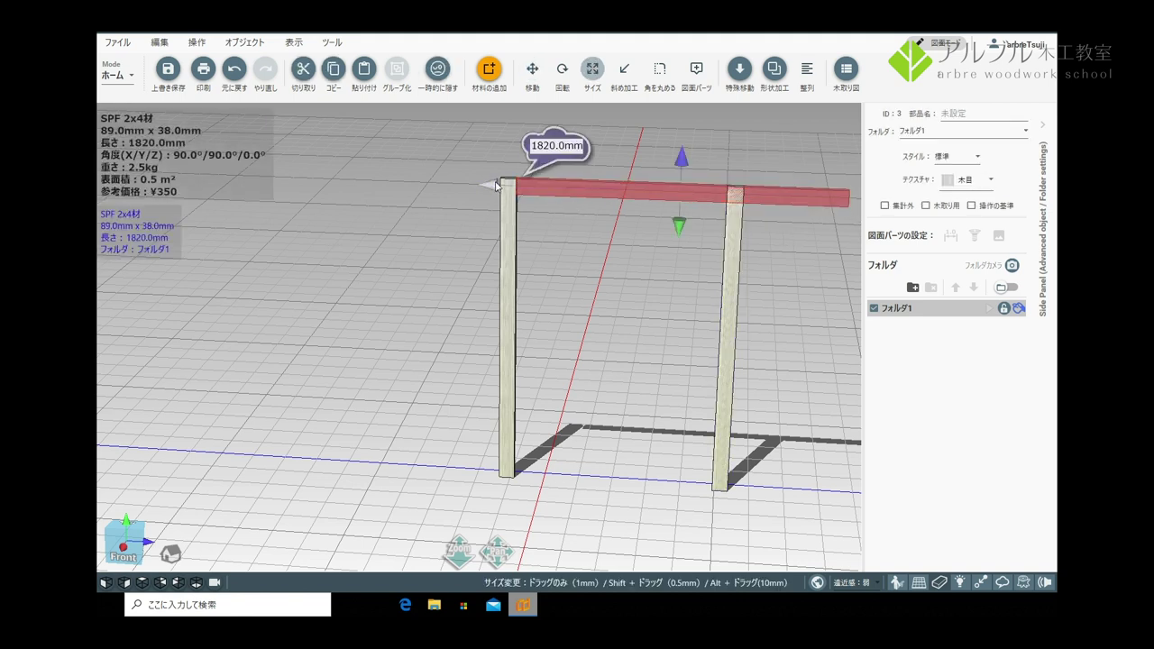
middle_drag(605, 216, 478, 237)
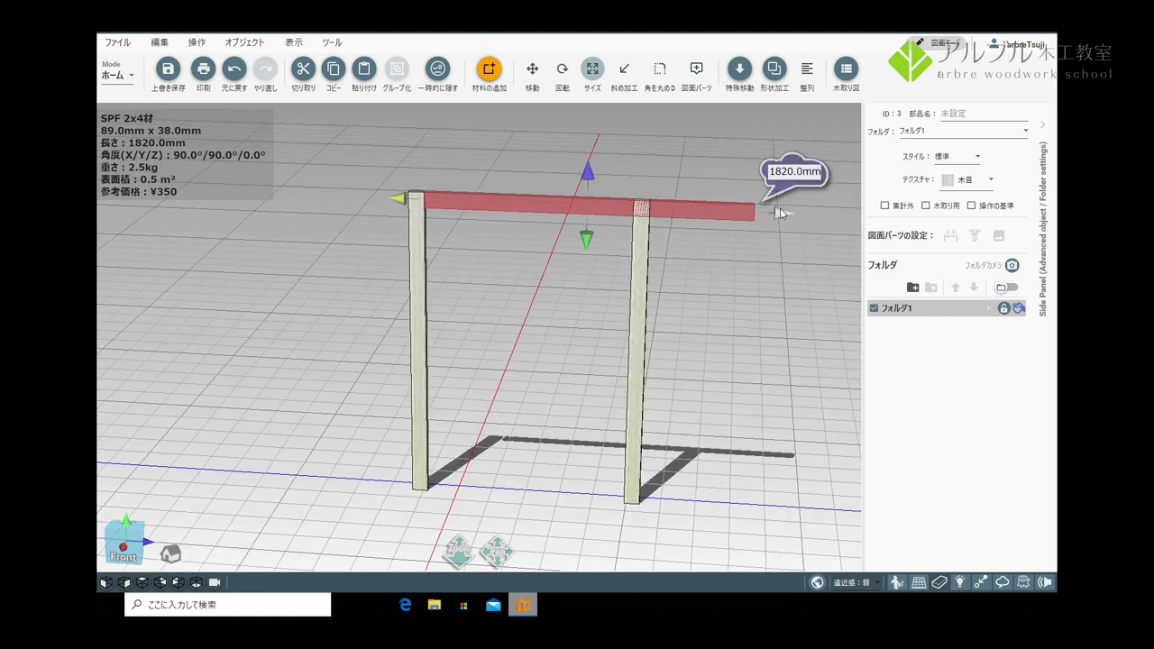
drag(781, 211, 570, 208)
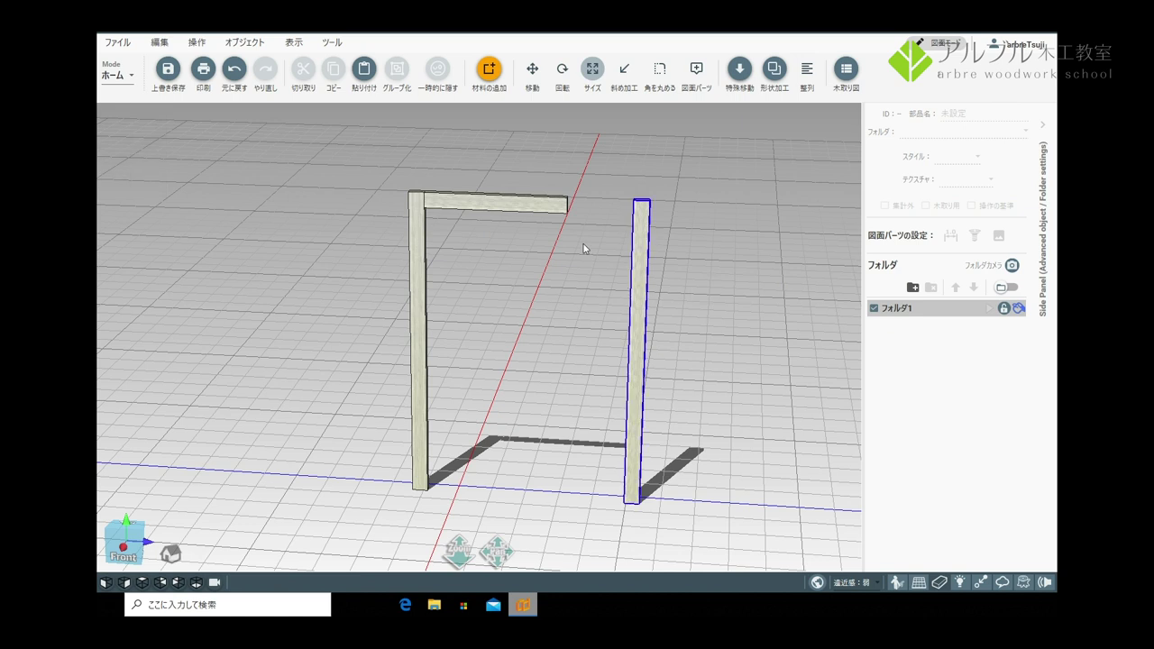
click(496, 203)
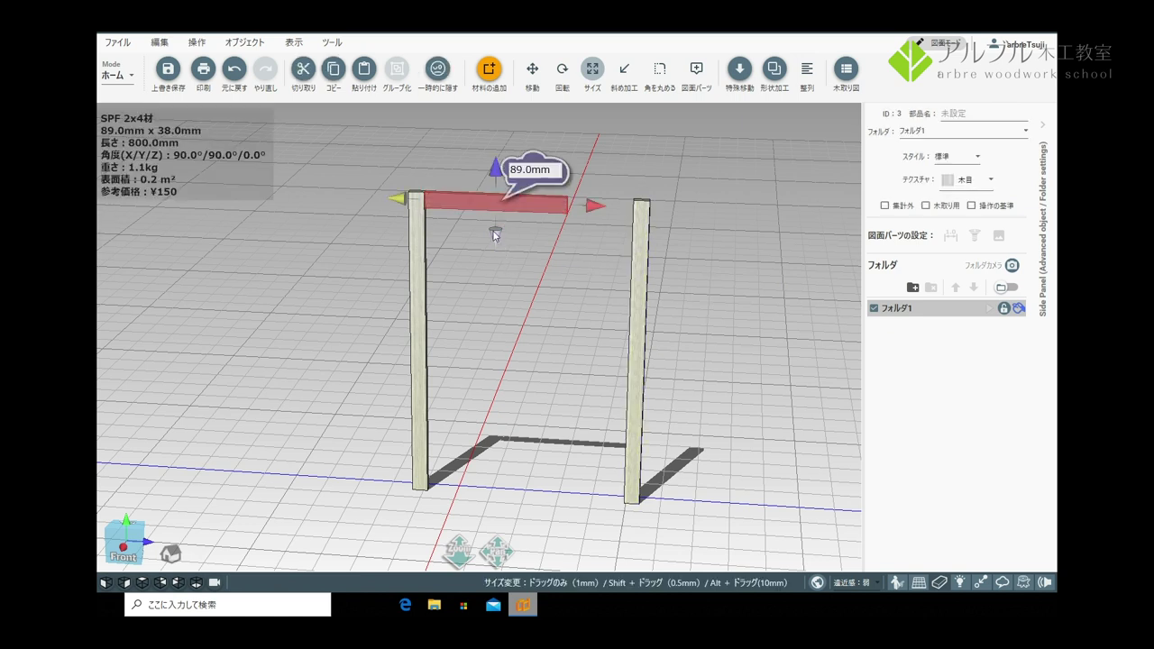
Step: Paste copies of the 800 mm top beam as the bottom and middle rails
key(ctrl+v)
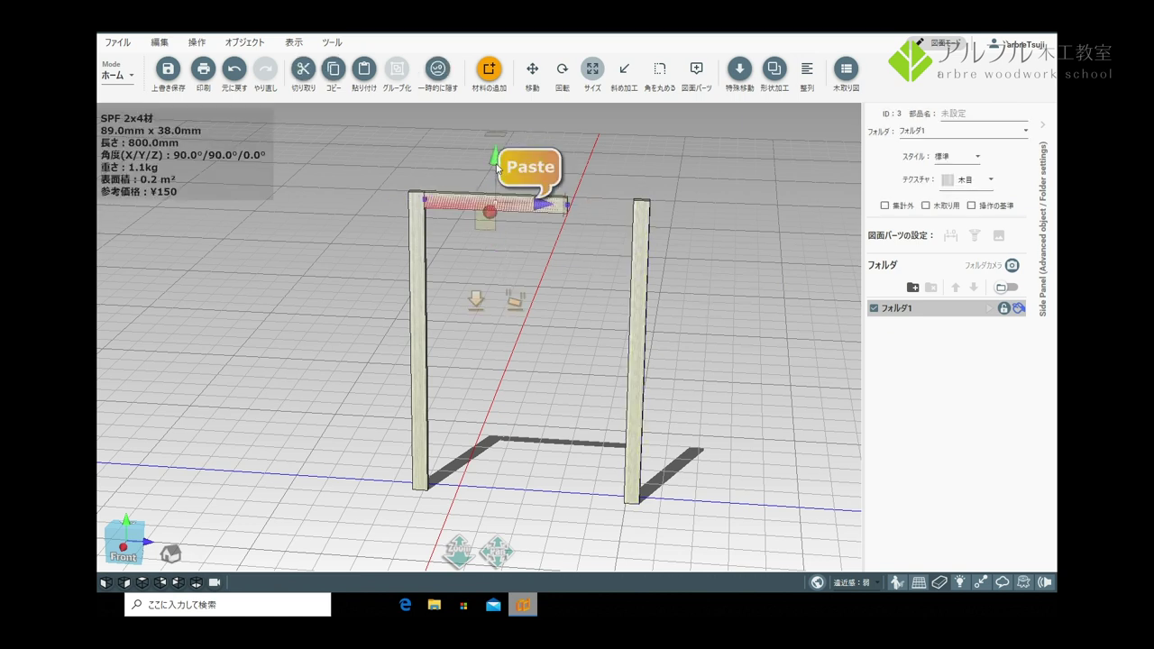
drag(494, 188, 496, 470)
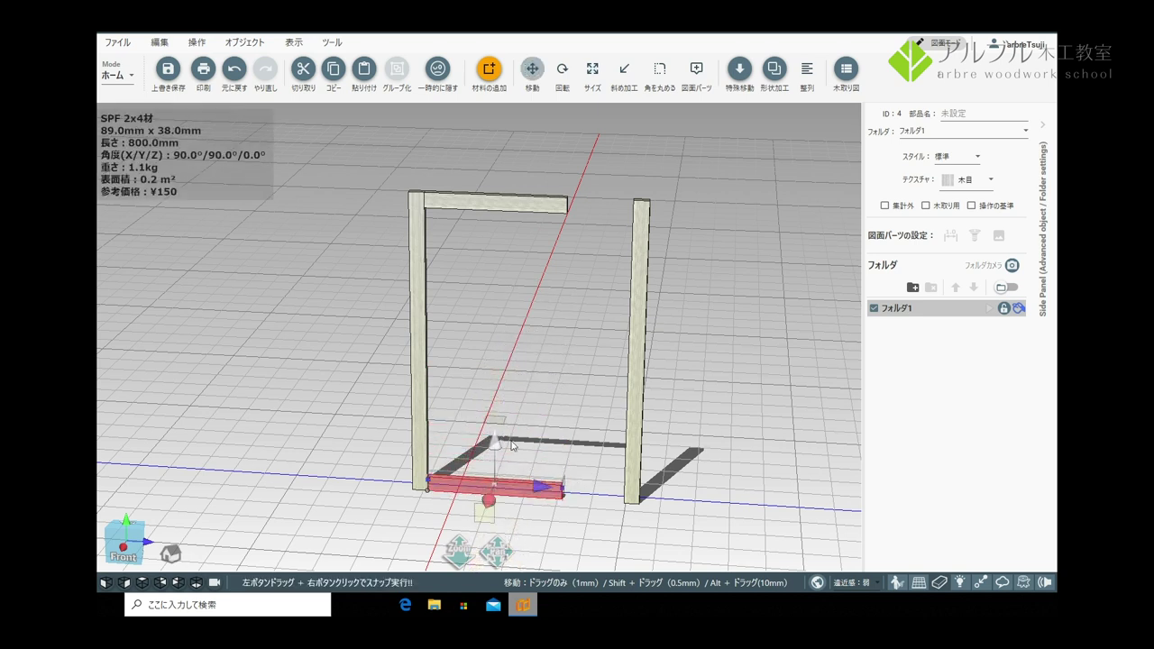
middle_drag(505, 433, 492, 259)
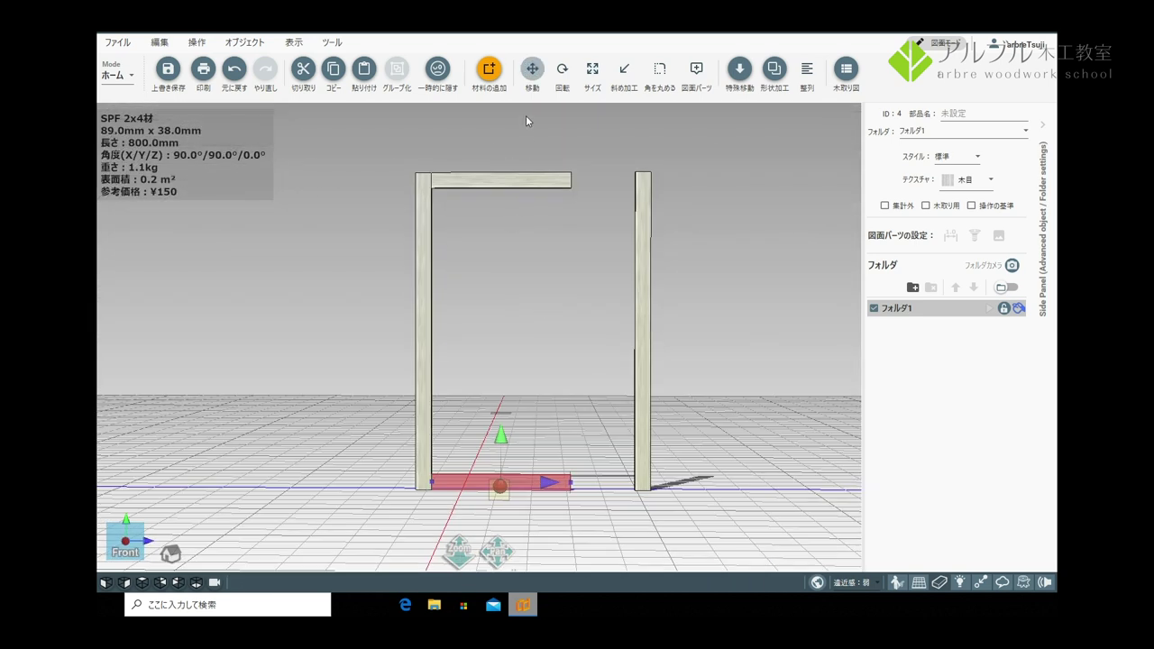
click(512, 181)
click(508, 167)
click(508, 169)
key(ctrl+c)
key(ctrl+v)
drag(500, 180, 486, 280)
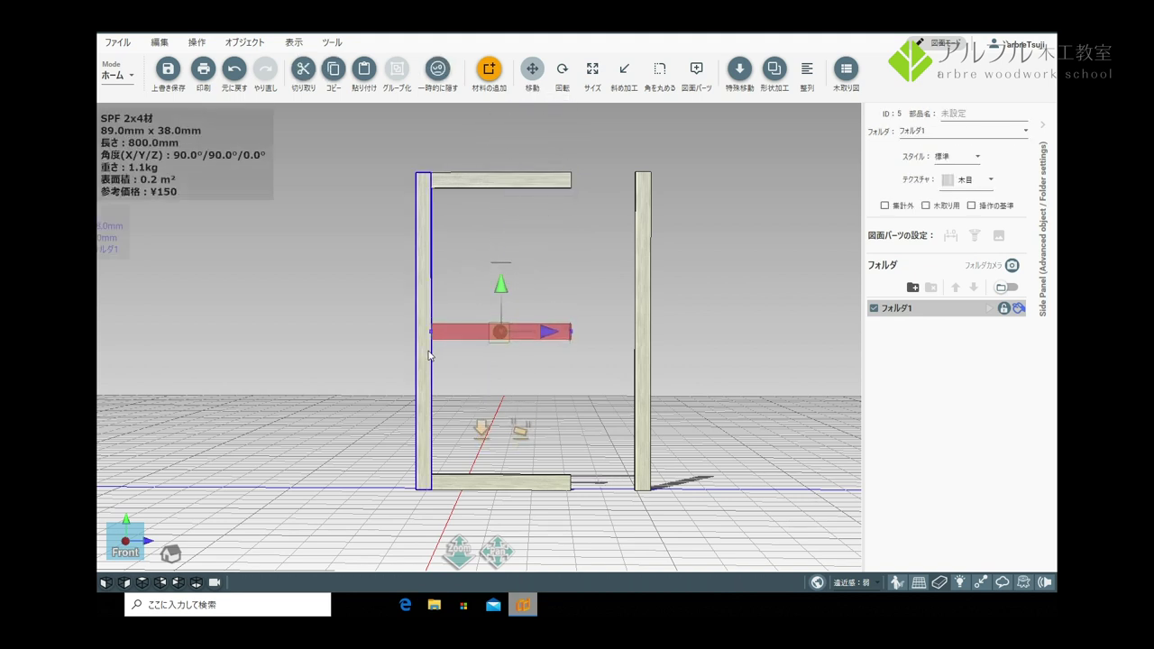
Step: Slide the right post left until it butts against all three beam ends
click(642, 334)
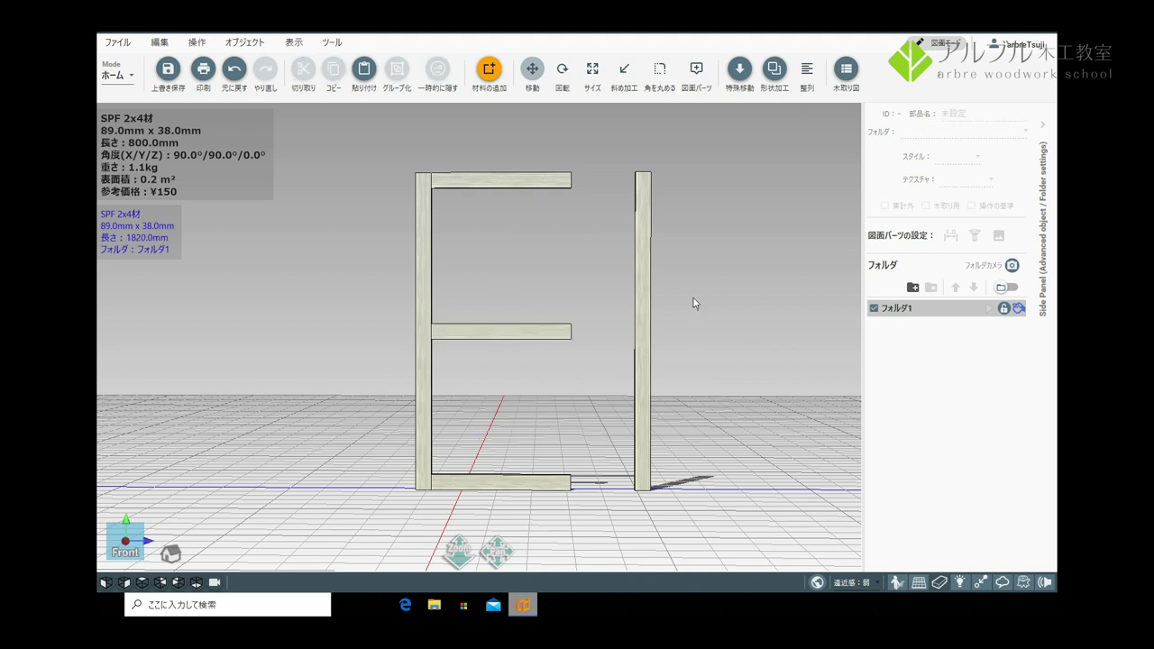
drag(690, 333, 635, 334)
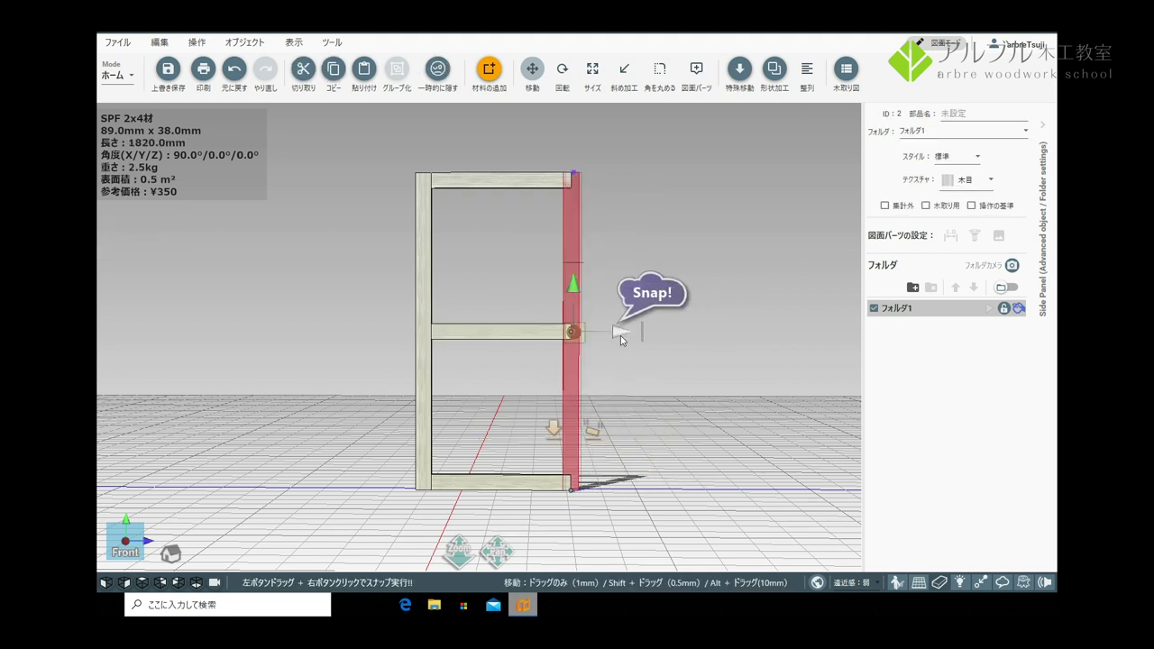
click(686, 280)
mouse_move(699, 279)
middle_down()
mouse_move(622, 317)
mouse_move(631, 330)
mouse_move(609, 319)
middle_up()
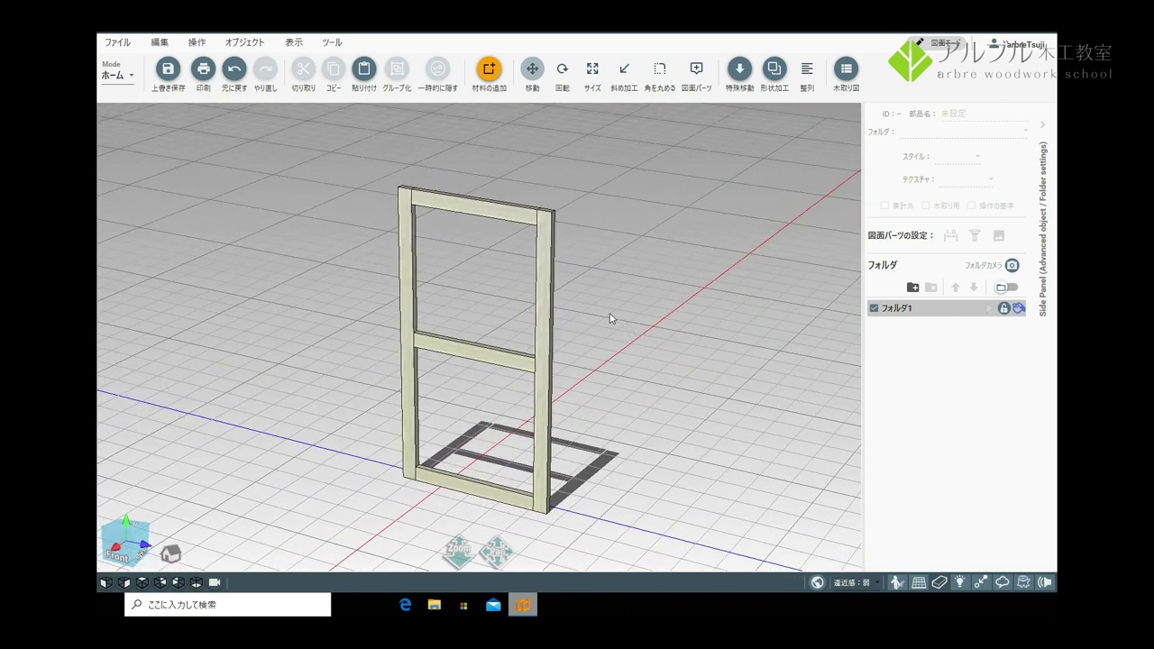
middle_drag(504, 175, 532, 210)
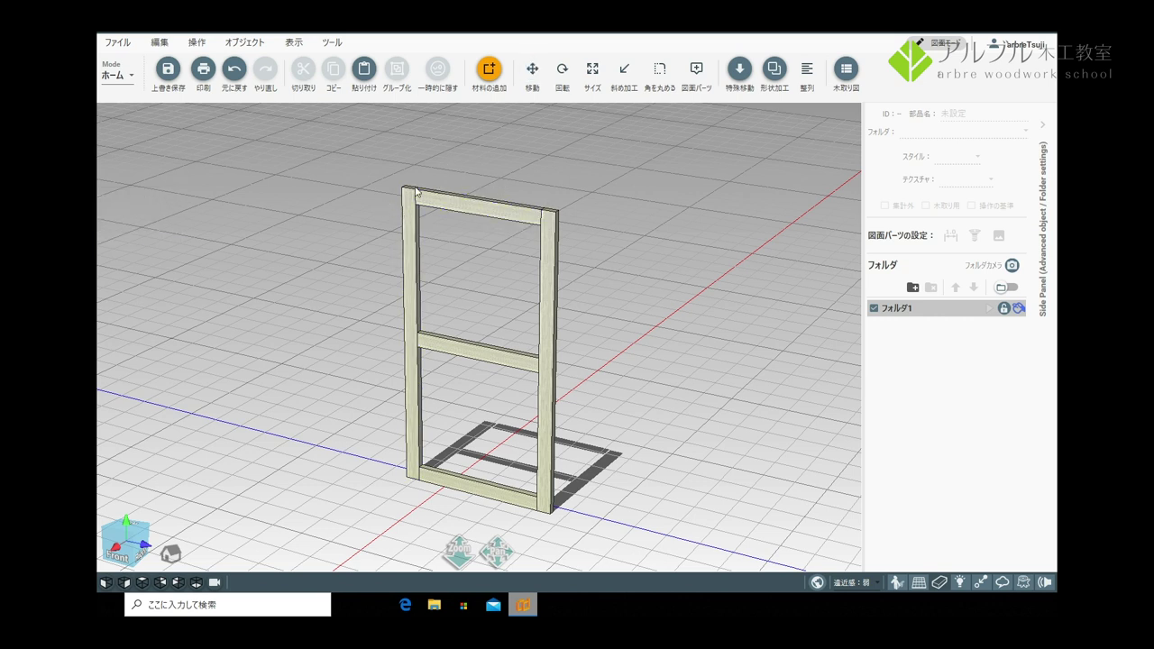
Step: Add the 1820 height dimension along the right post, placed beside it
key(d)
click(558, 211)
click(568, 496)
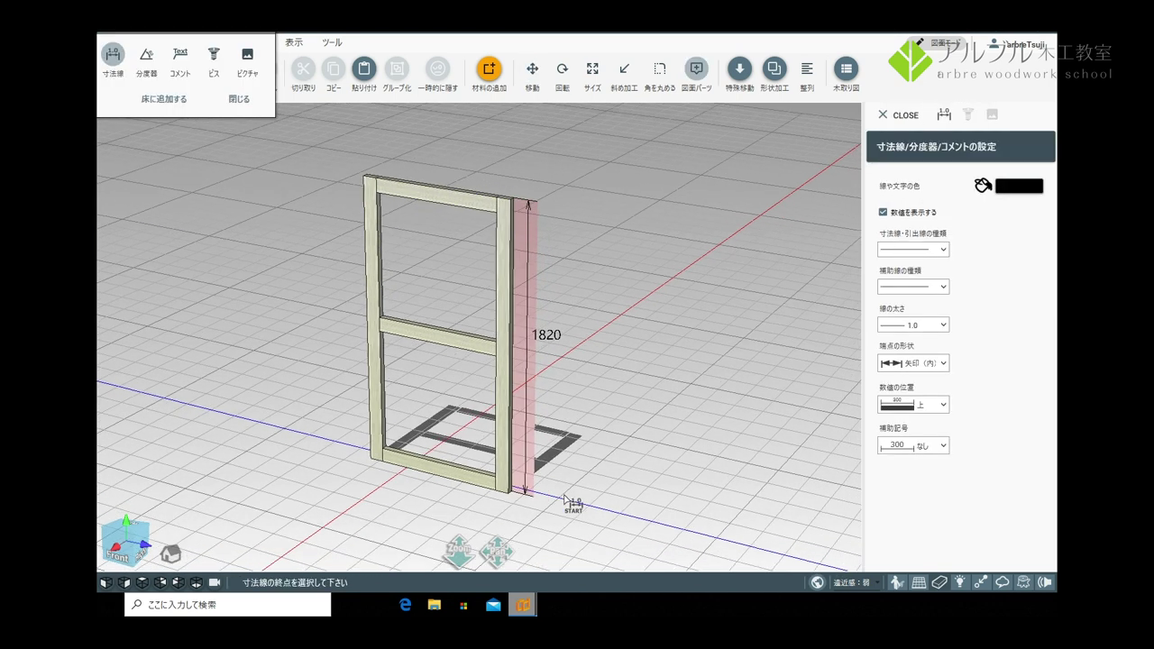
middle_drag(568, 496, 554, 372)
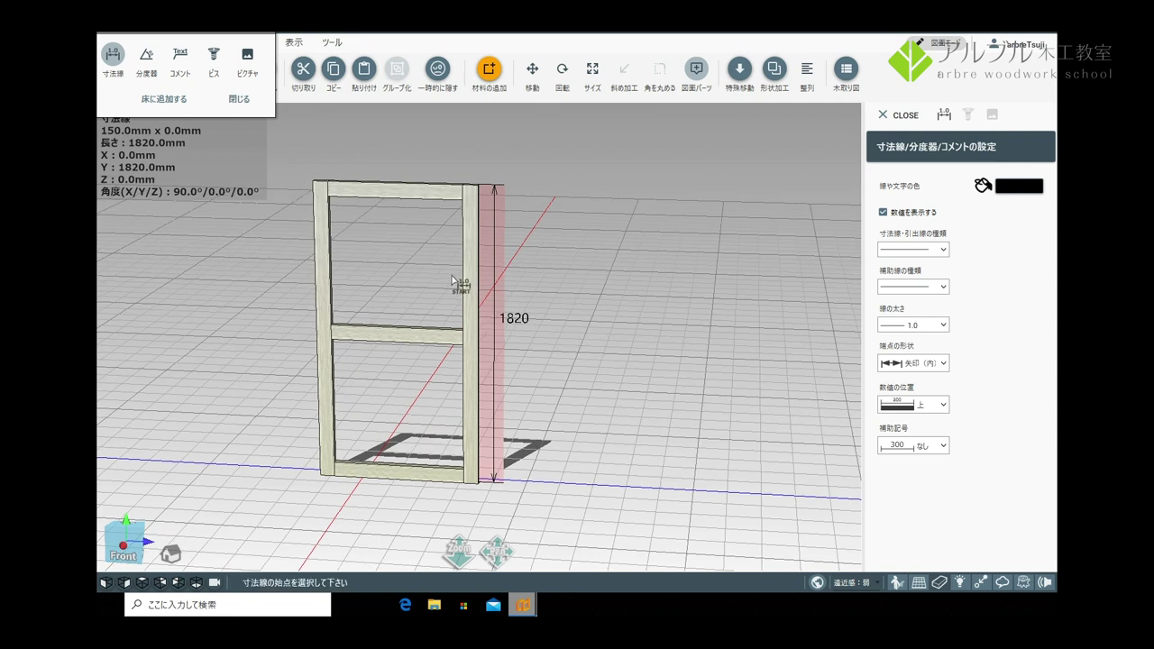
Step: Dimension the 978 width across the lower corners and offset the line below the frame
middle_drag(458, 283, 456, 323)
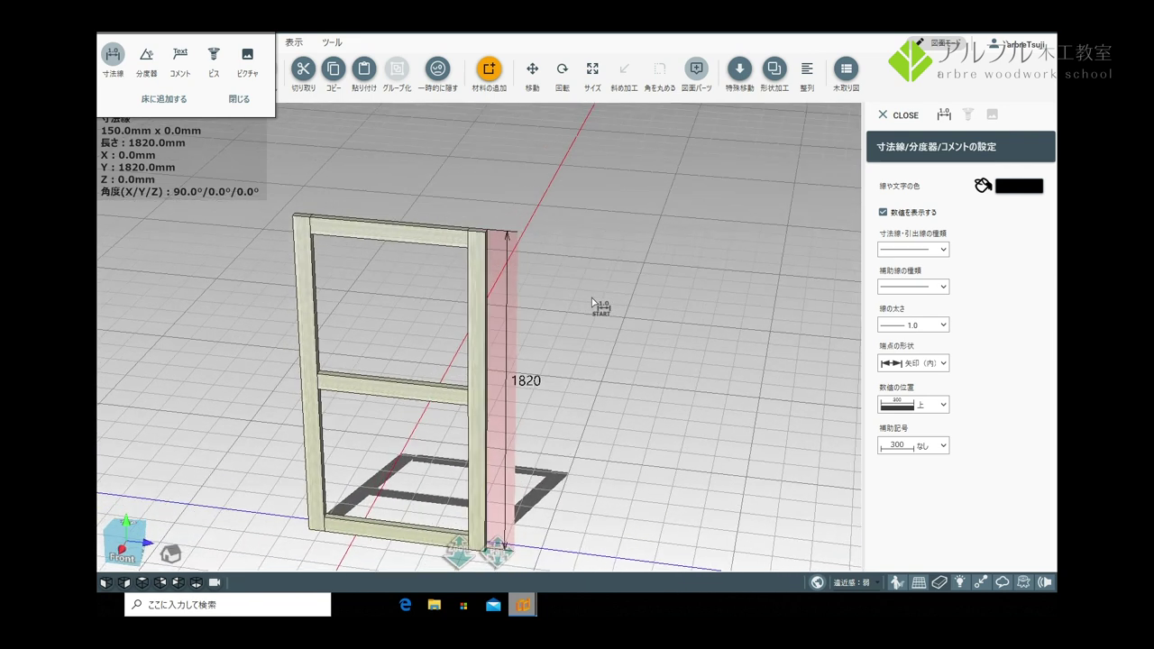
scroll(299, 412, up, 3)
click(255, 385)
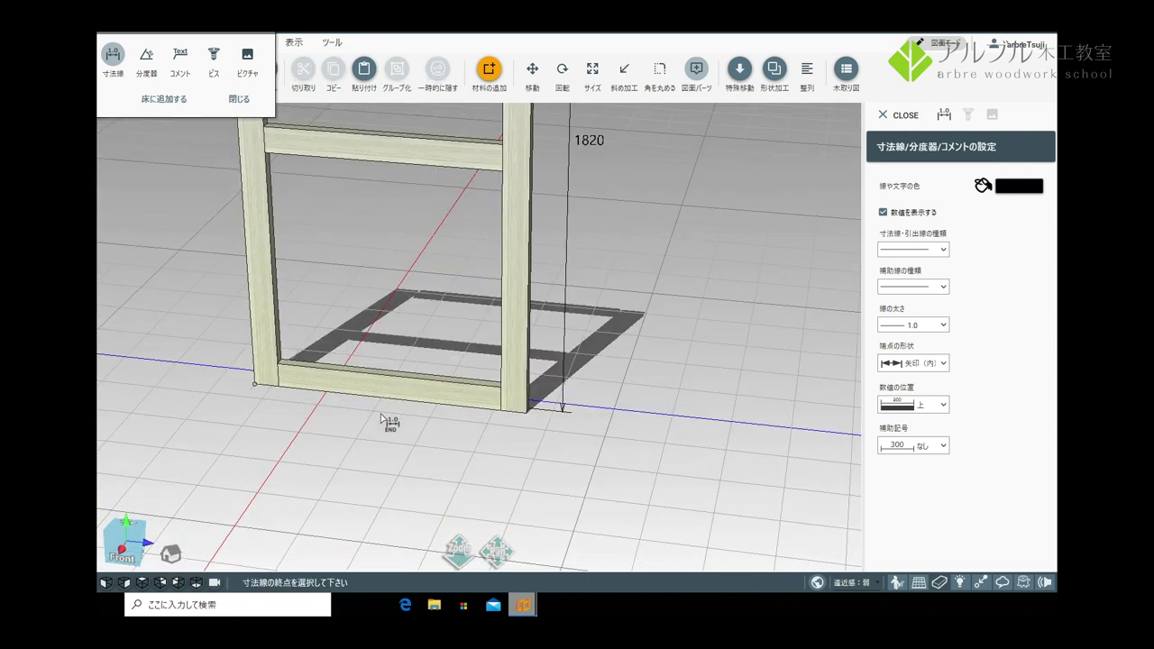
click(525, 415)
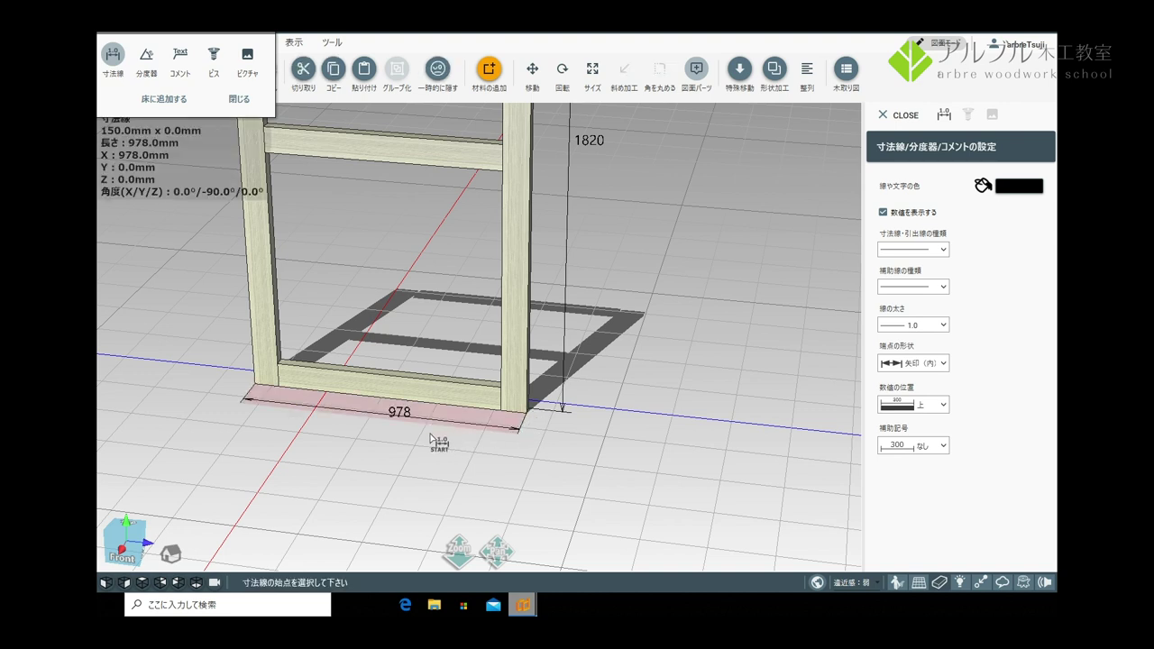
key(Escape)
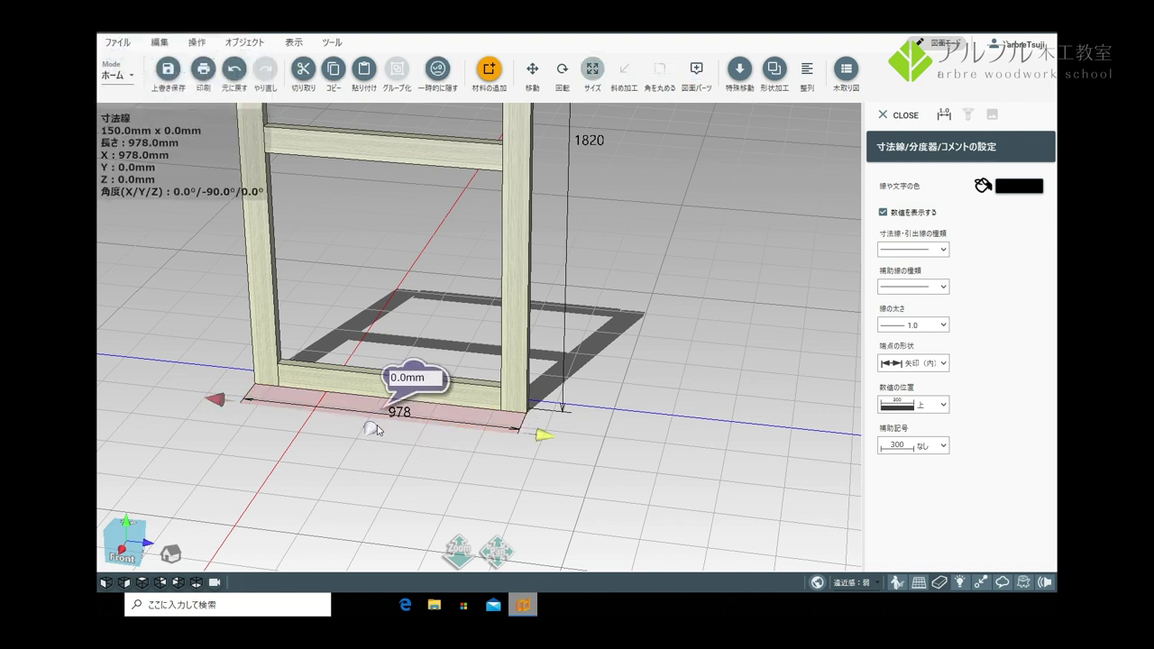
mouse_move(371, 431)
mouse_down()
mouse_move(328, 490)
mouse_move(361, 456)
mouse_up()
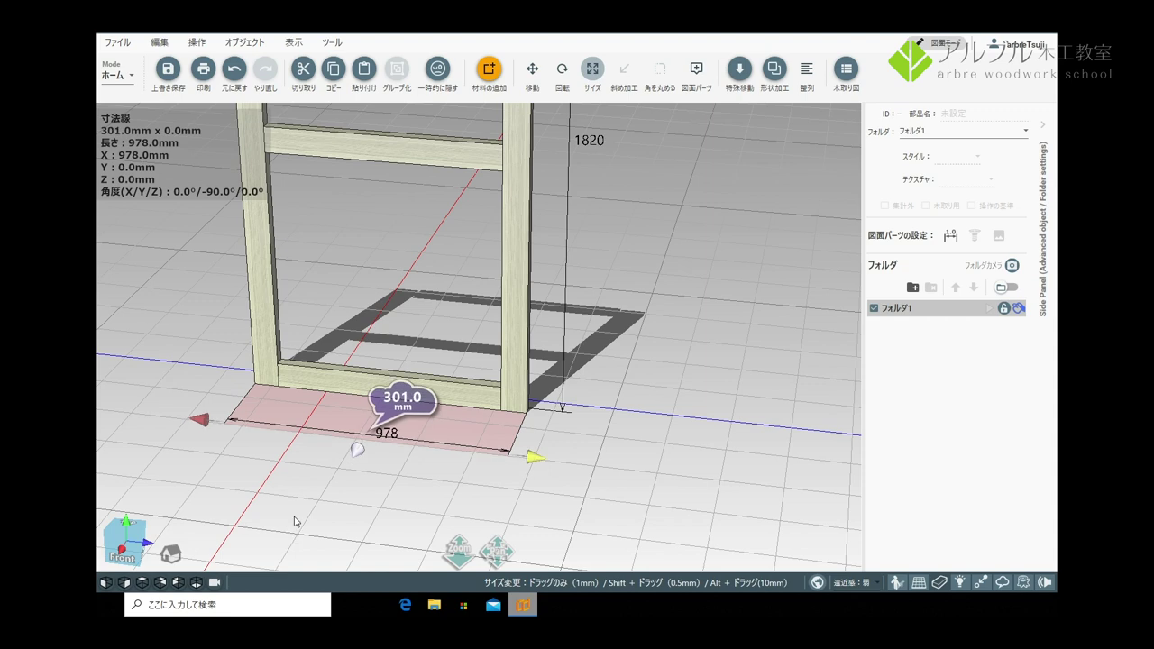
click(425, 469)
mouse_move(550, 433)
middle_down()
mouse_move(620, 465)
mouse_move(629, 353)
mouse_move(625, 479)
mouse_move(629, 395)
mouse_move(611, 418)
mouse_move(568, 395)
mouse_move(614, 394)
mouse_move(580, 406)
middle_up()
scroll(630, 397, down, 5)
scroll(631, 399, down, 3)
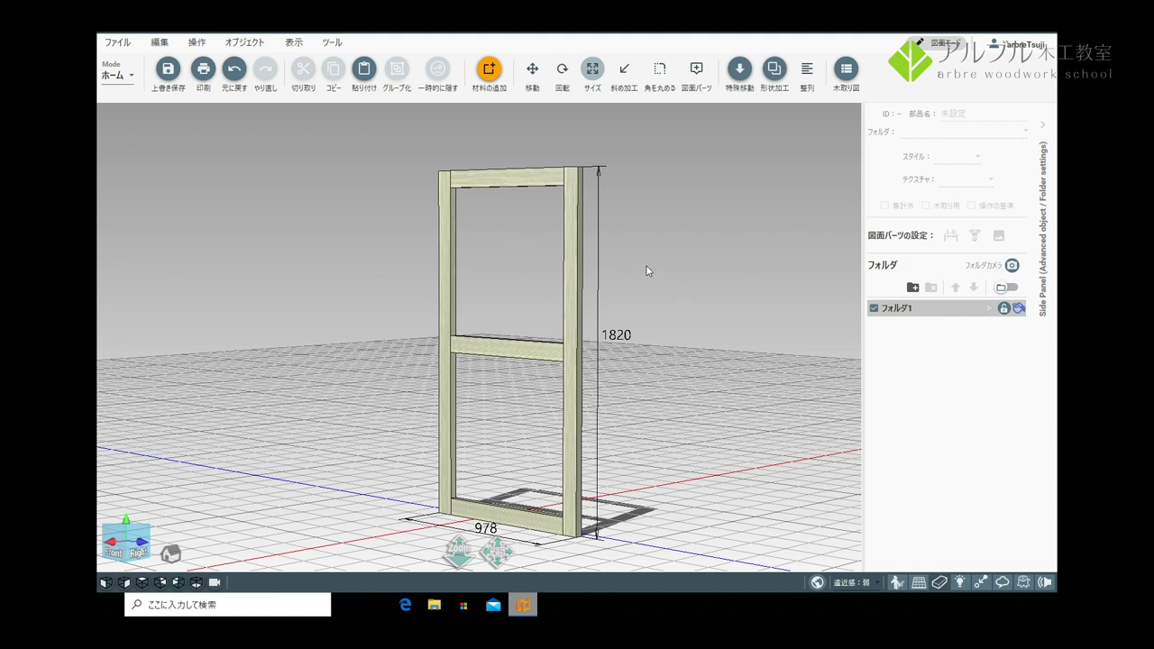
click(133, 78)
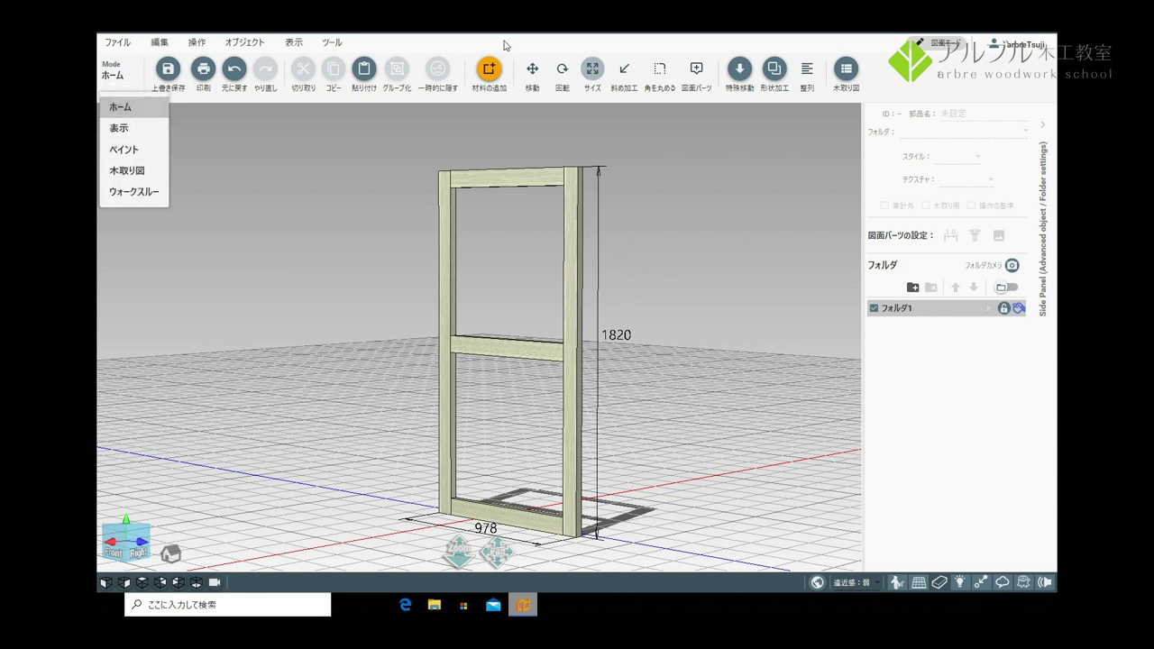
click(488, 69)
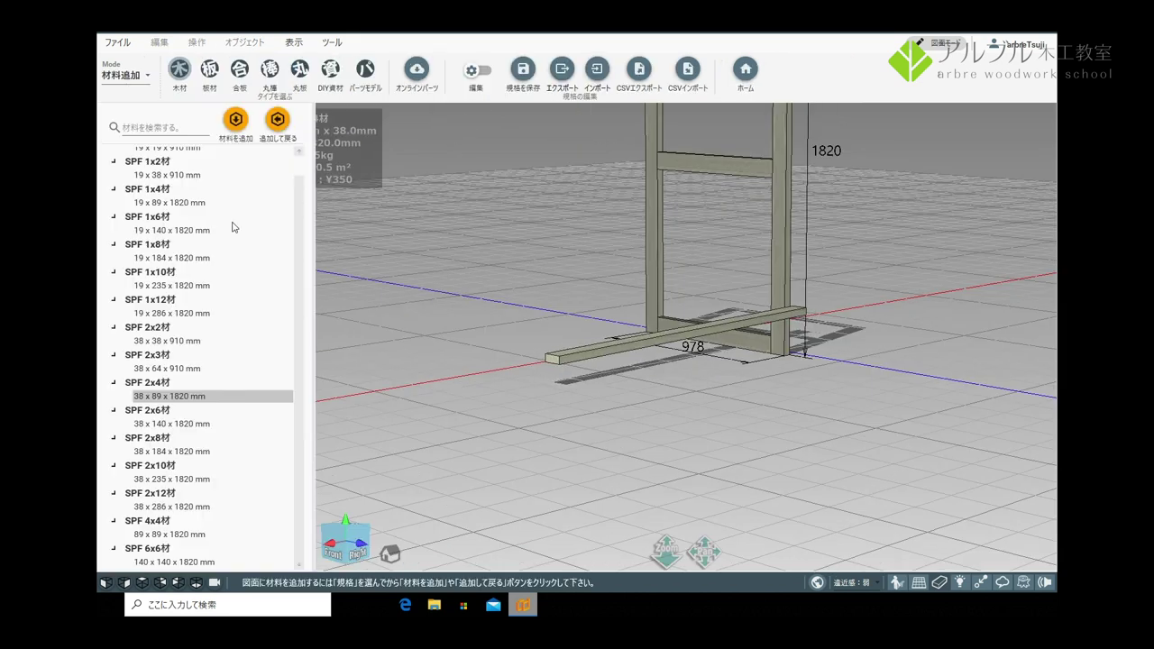
click(239, 69)
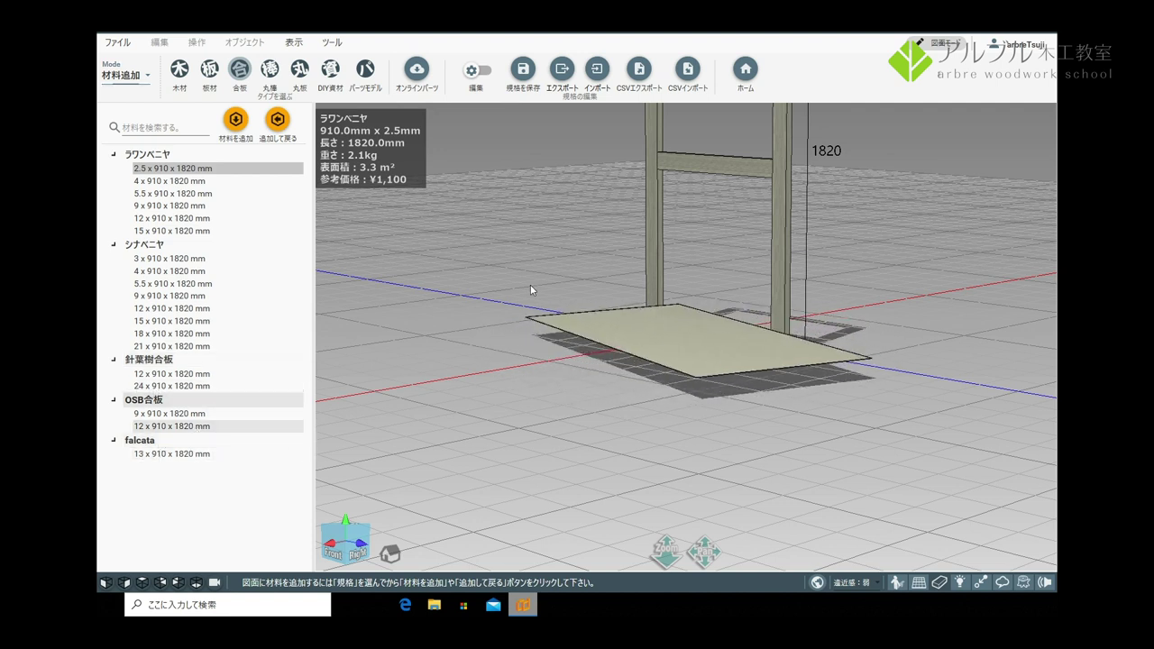
click(478, 71)
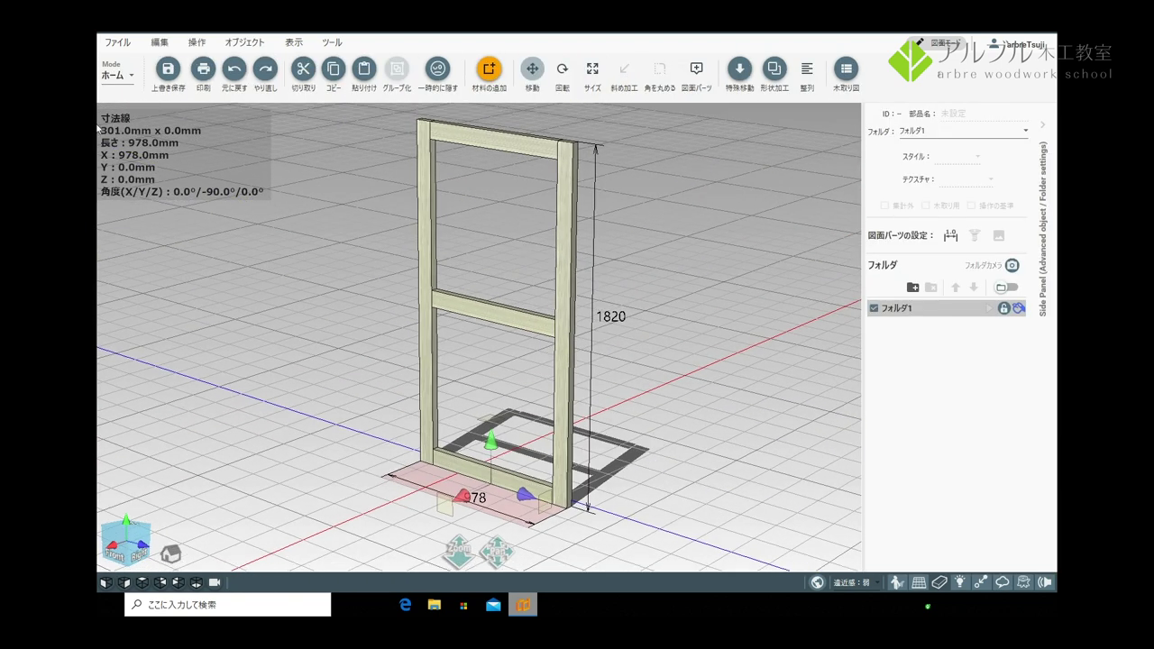
click(133, 78)
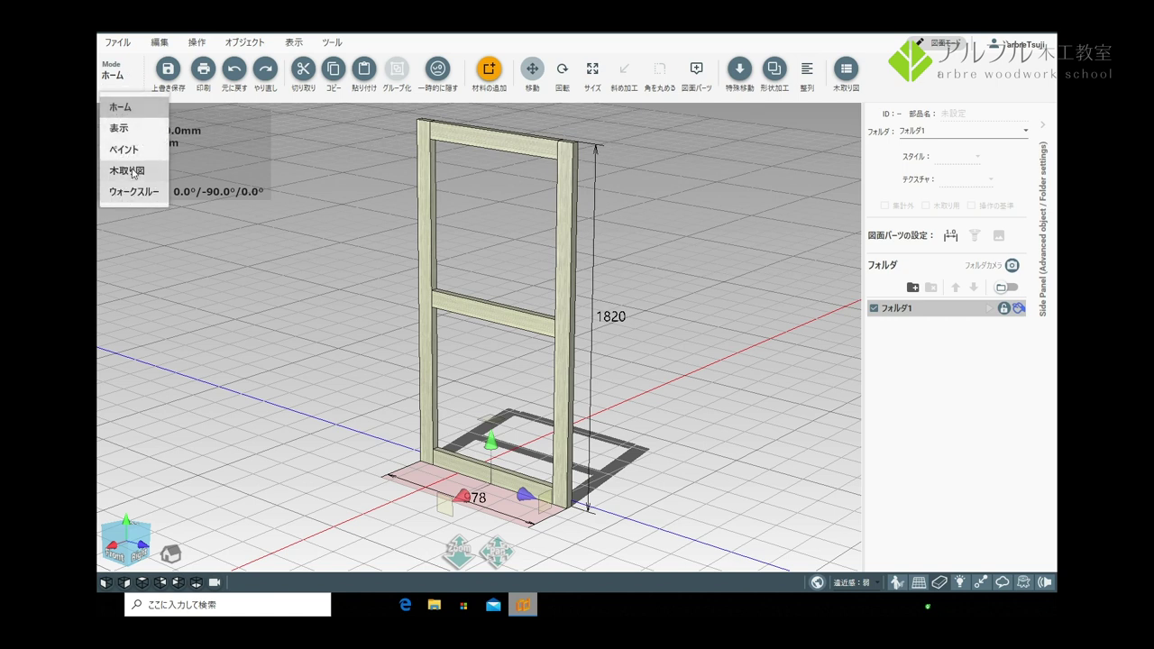
click(131, 171)
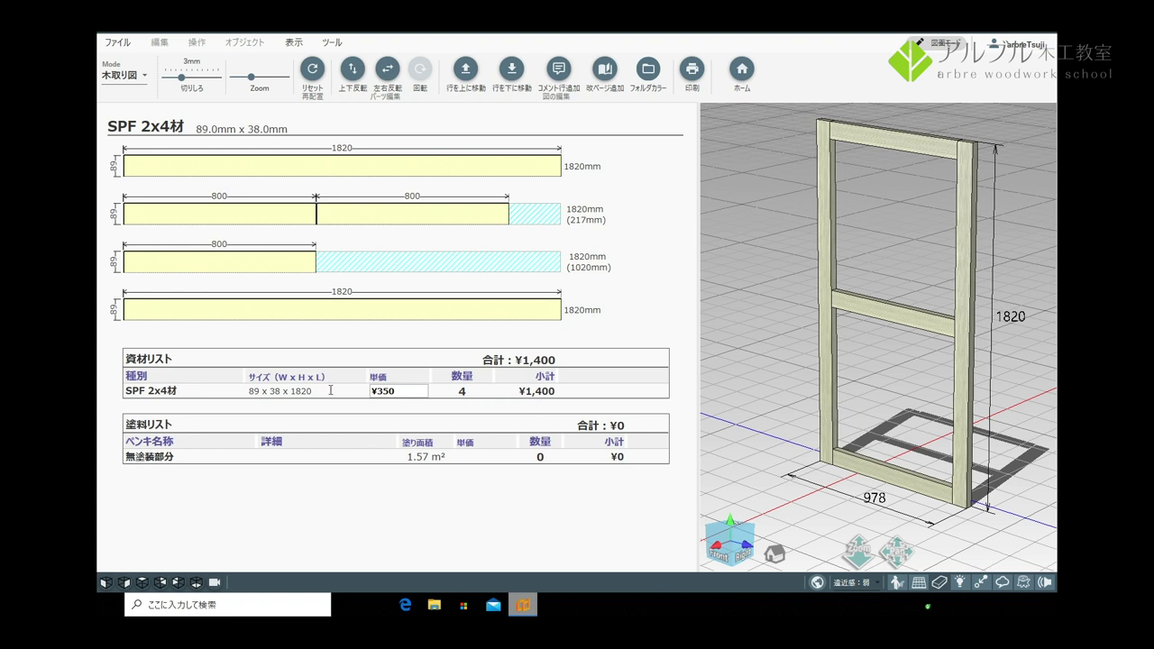
drag(399, 391, 357, 395)
click(442, 409)
click(126, 76)
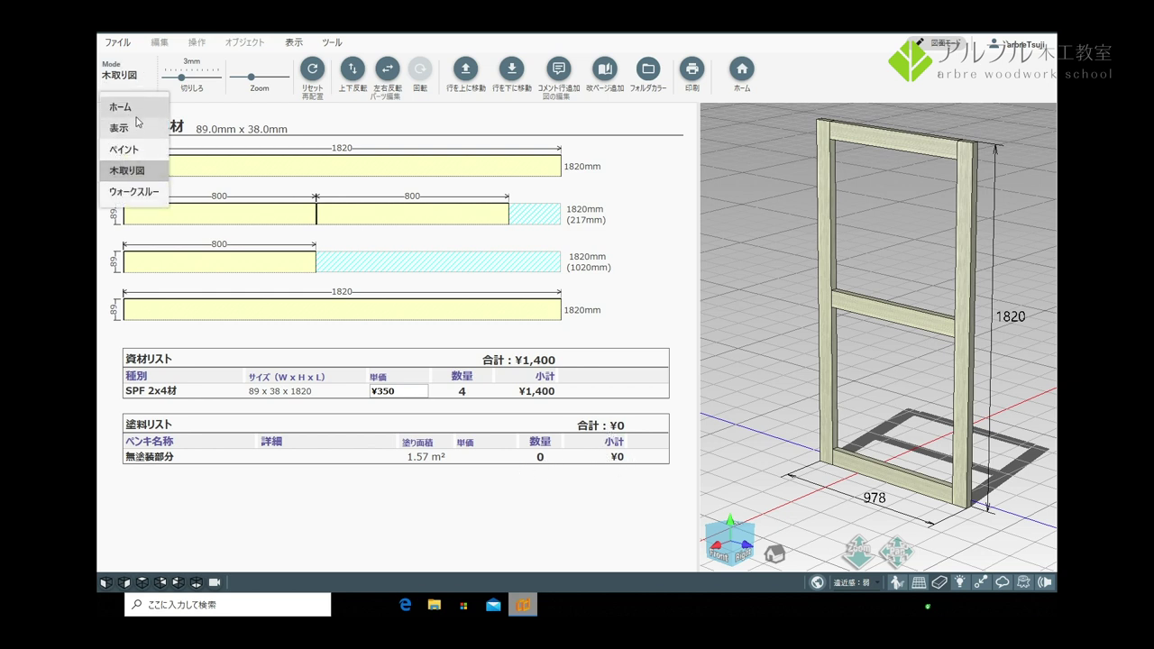
click(135, 110)
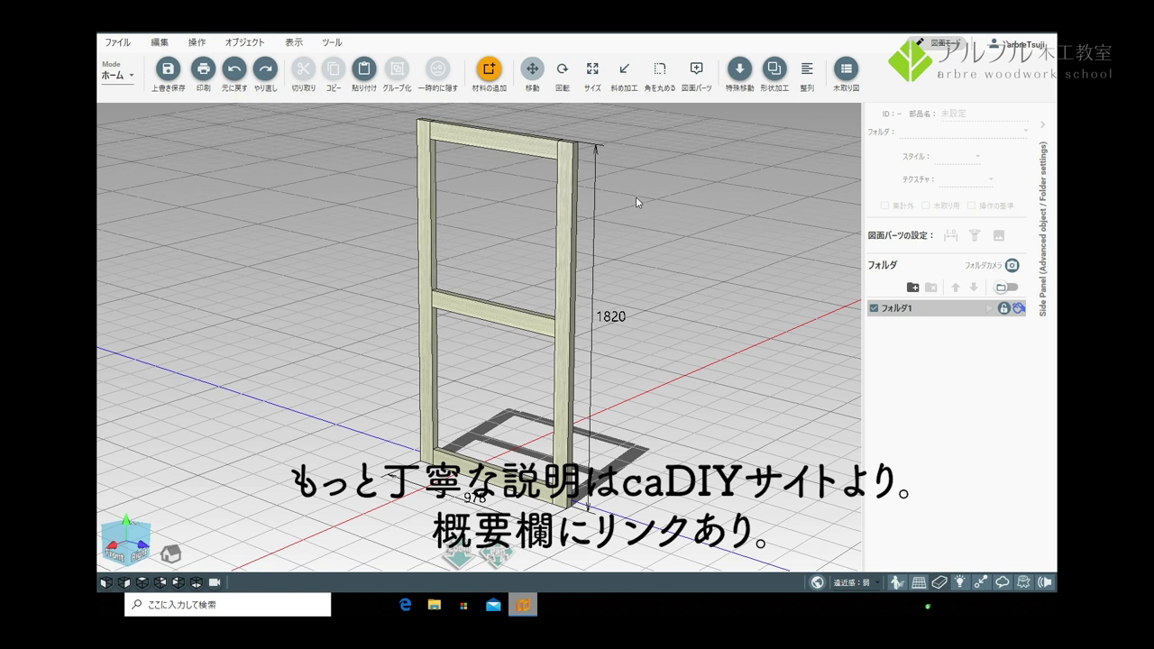
right_drag(490, 270, 509, 279)
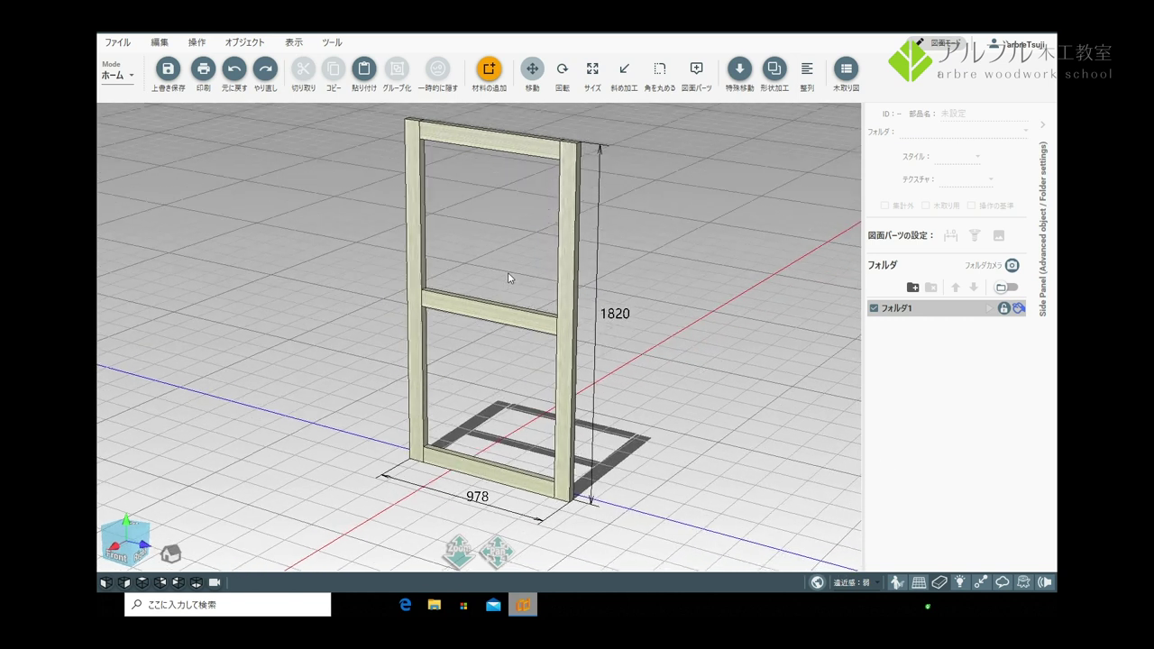
mouse_move(634, 271)
right_down()
mouse_move(628, 286)
mouse_move(638, 265)
right_up()
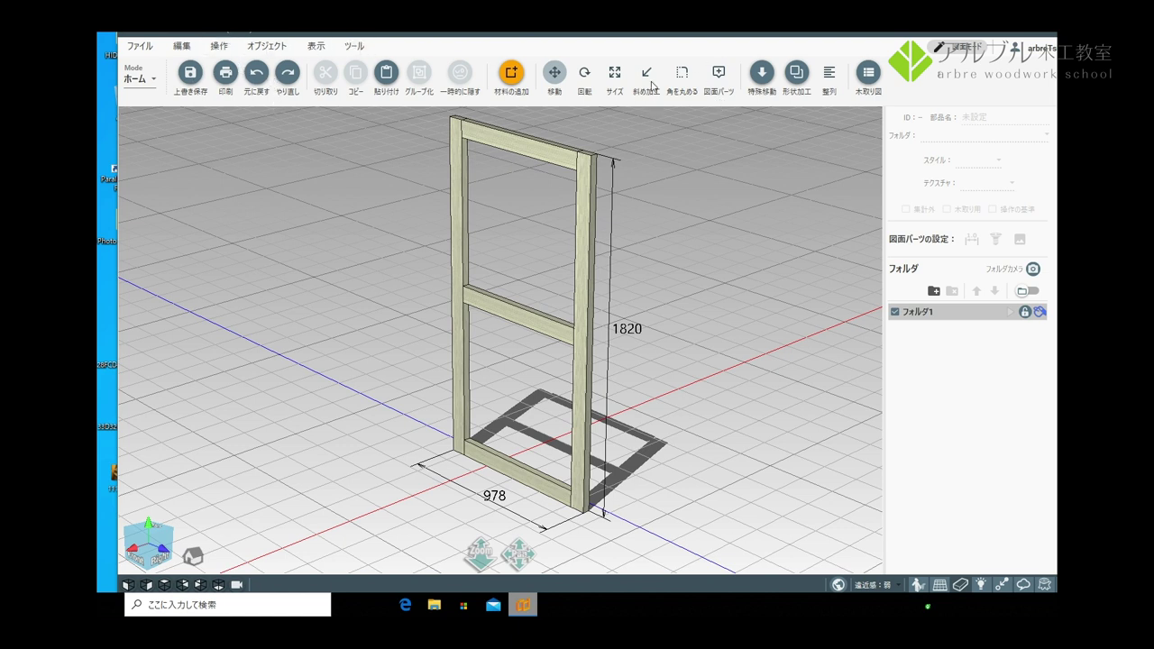
key(ctrl+p)
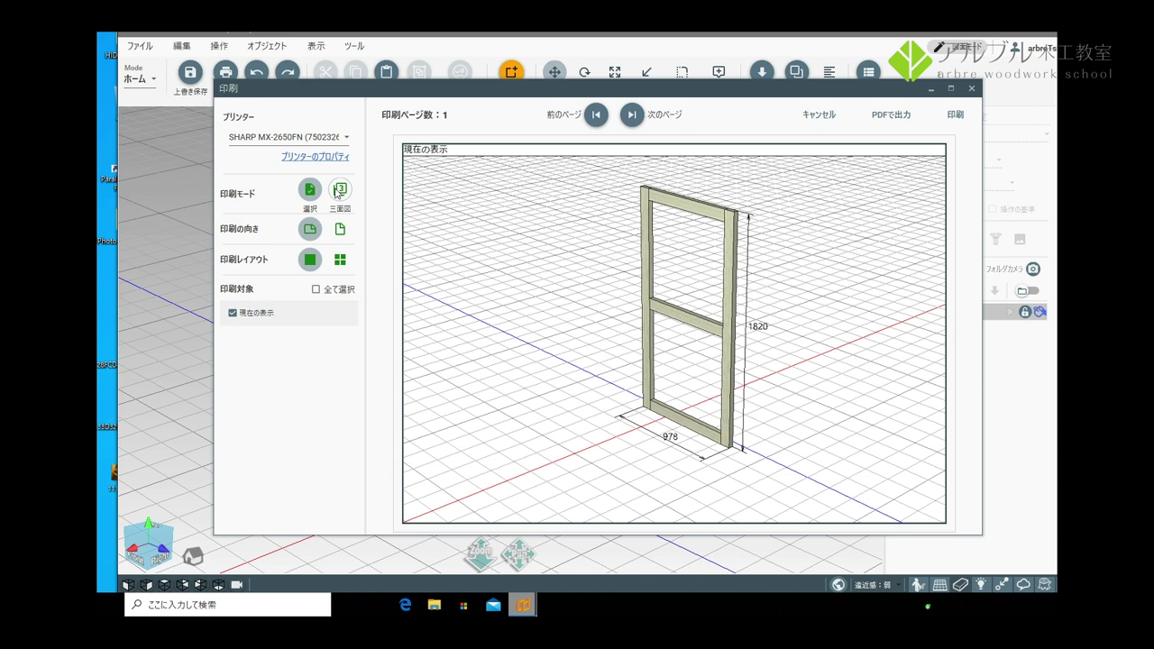
click(340, 190)
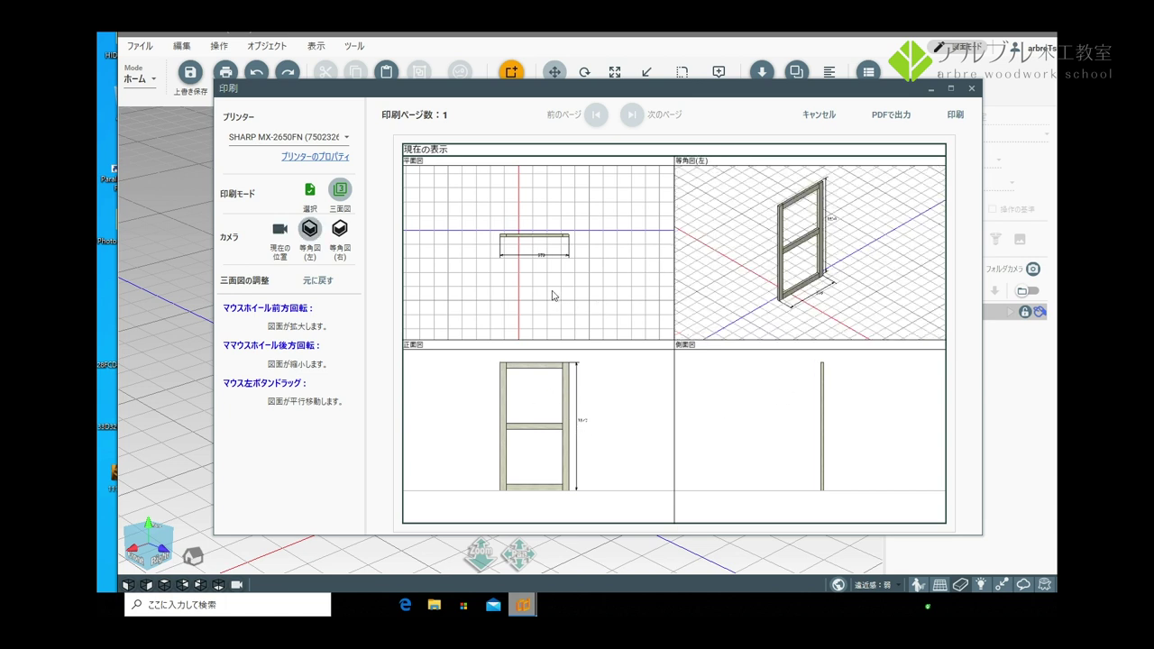
key(Escape)
drag(660, 124, 407, 453)
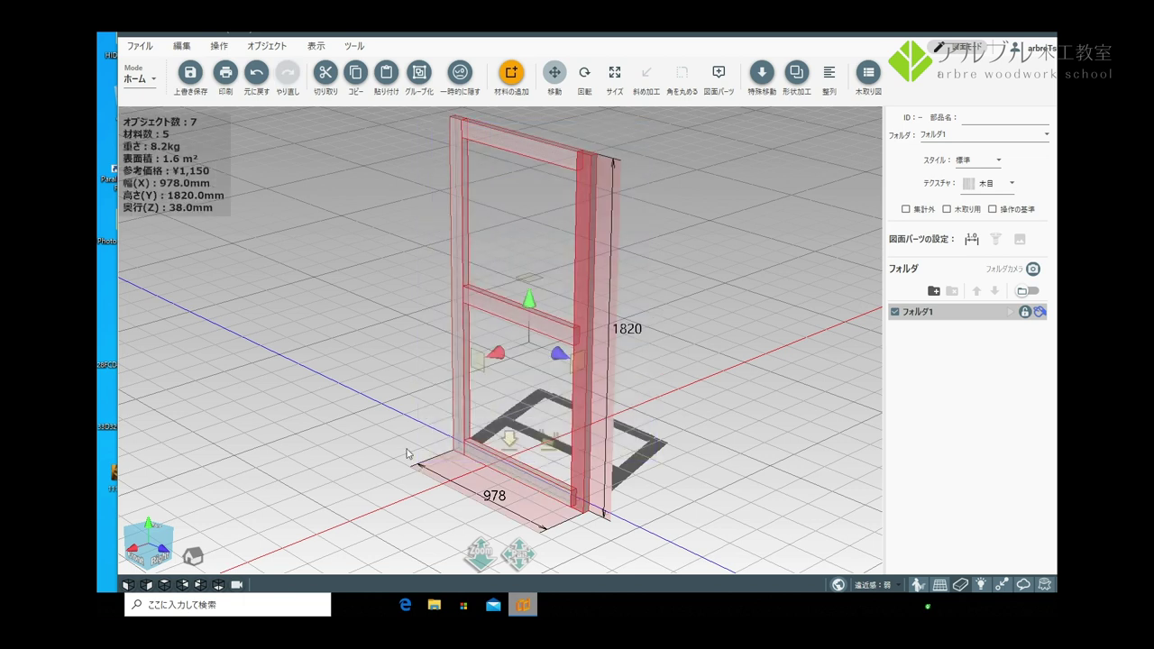
Step: Cut all the selected frame parts out of the model with Ctrl+X
key(ctrl+x)
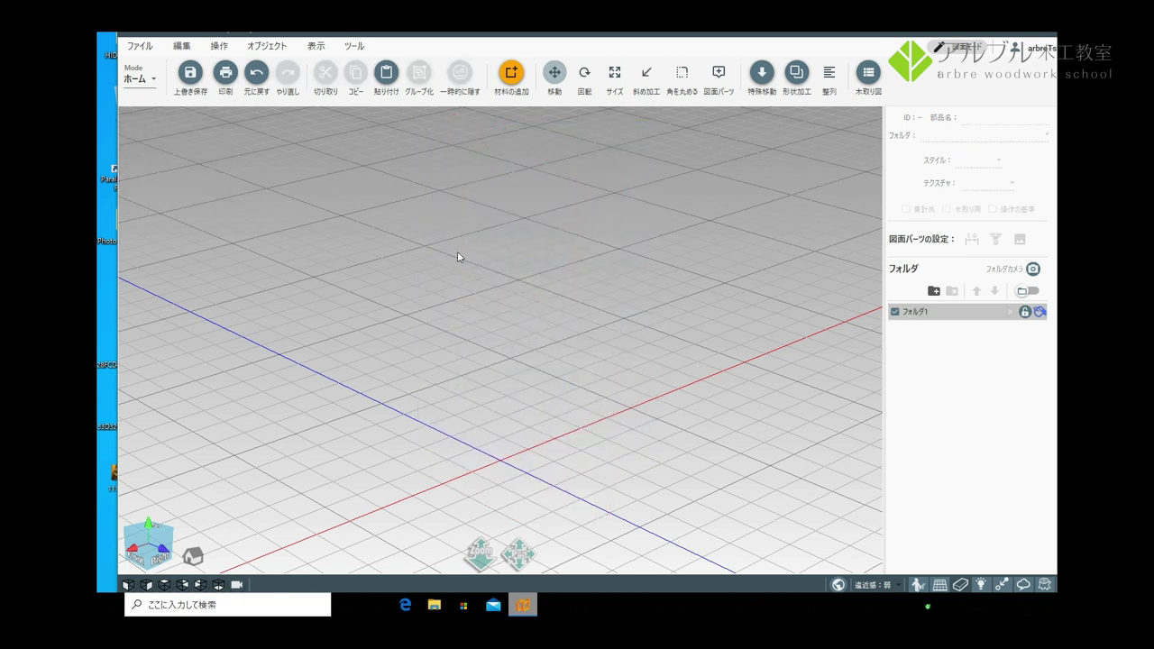